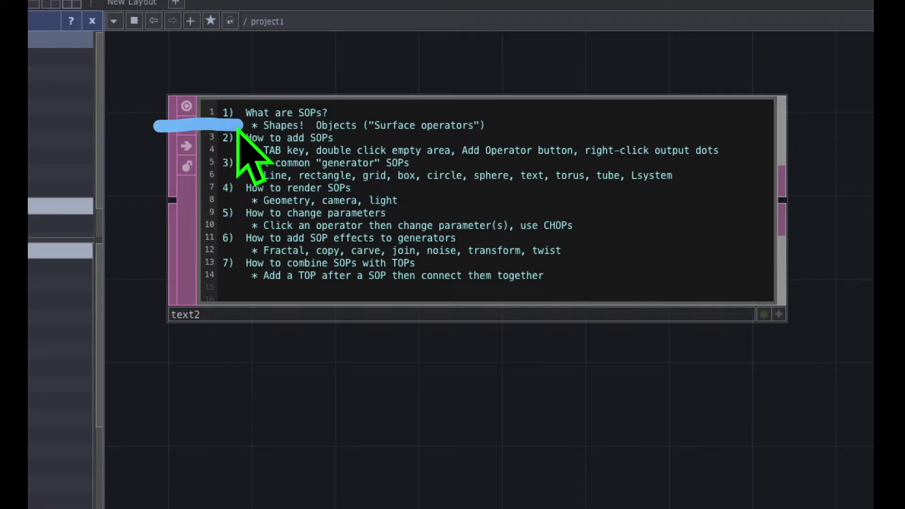
mouse_move(236, 126)
left_mouse_down()
mouse_move(283, 126)
mouse_move(237, 152)
mouse_move(289, 146)
mouse_move(295, 117)
left_mouse_up()
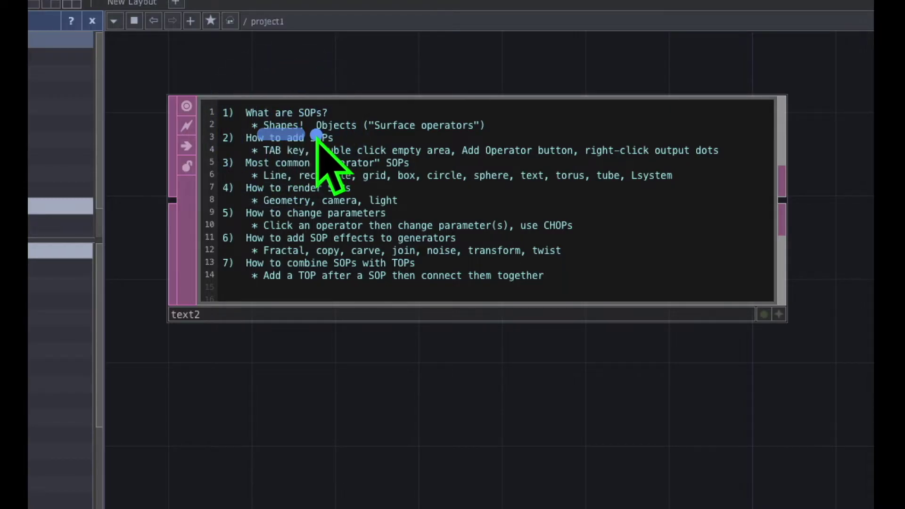
left_click_drag(315, 134, 470, 138)
left_click(375, 138)
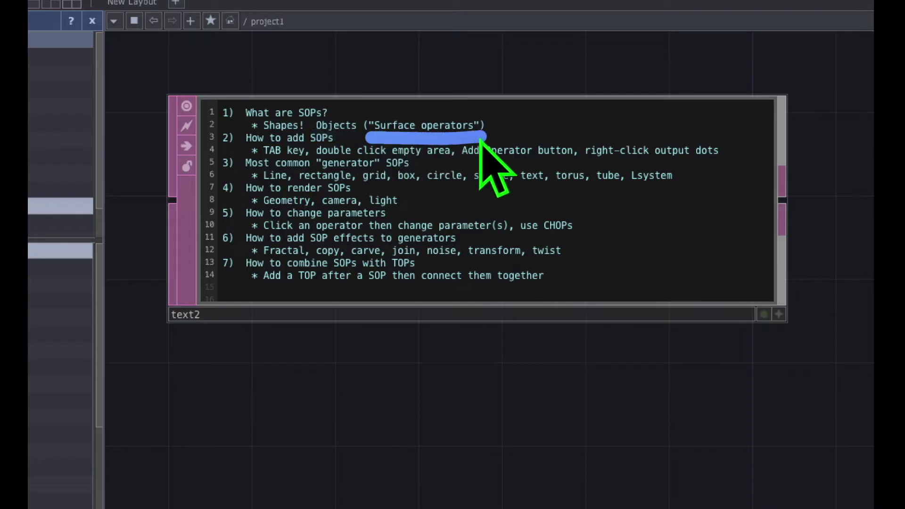
mouse_move(401, 94)
left_mouse_down()
mouse_move(370, 105)
mouse_move(386, 151)
mouse_move(417, 137)
mouse_move(366, 113)
left_mouse_up()
left_click(244, 92)
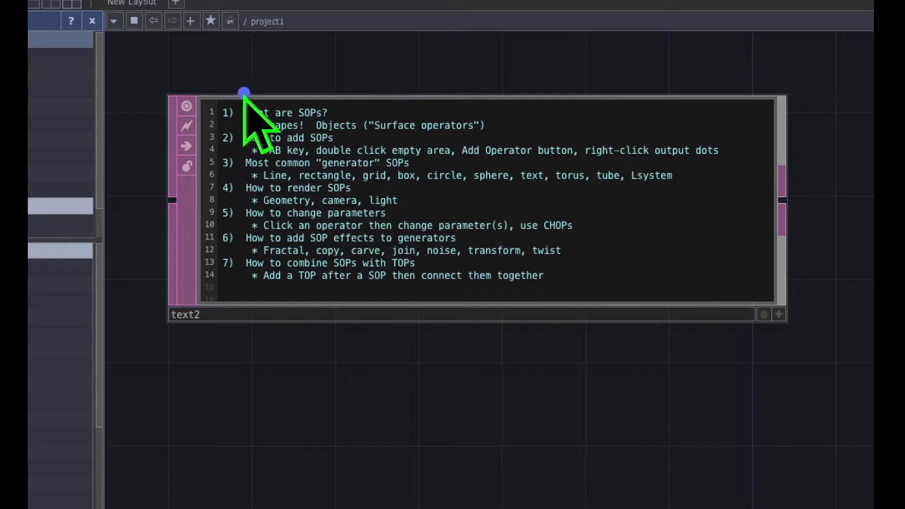
mouse_move(251, 91)
left_mouse_down()
mouse_move(237, 128)
mouse_move(310, 132)
mouse_move(343, 118)
mouse_move(244, 102)
mouse_move(203, 136)
mouse_move(267, 157)
mouse_move(353, 144)
mouse_move(291, 124)
left_mouse_up()
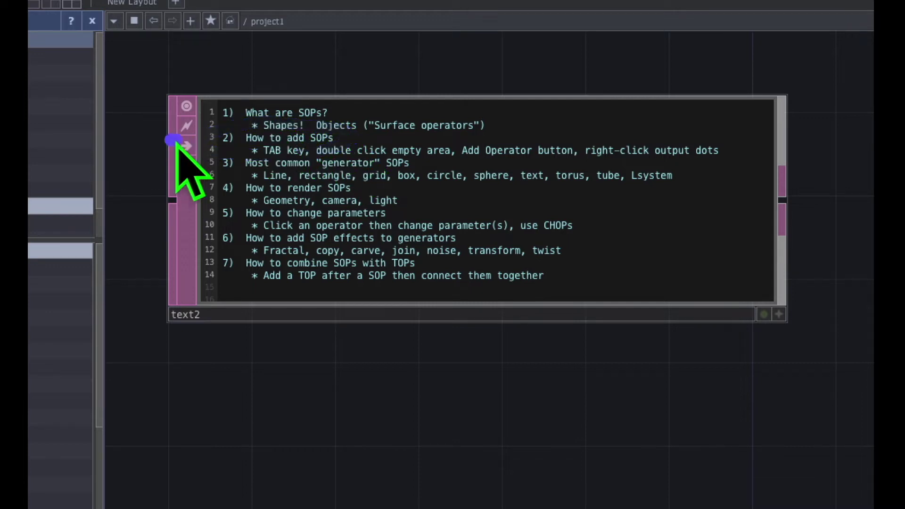
left_click_drag(169, 140, 236, 137)
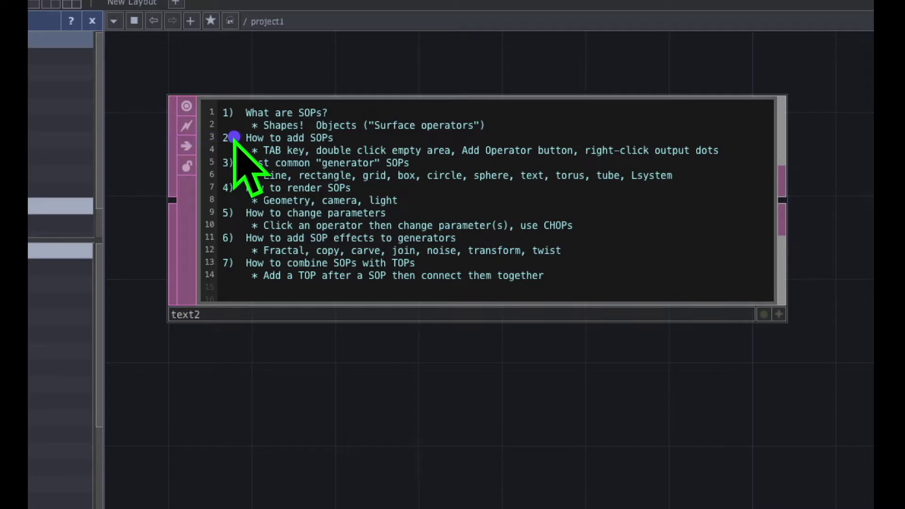
mouse_move(233, 137)
left_mouse_down()
mouse_move(267, 122)
mouse_move(279, 125)
mouse_move(287, 155)
mouse_move(352, 142)
mouse_move(257, 123)
left_mouse_up()
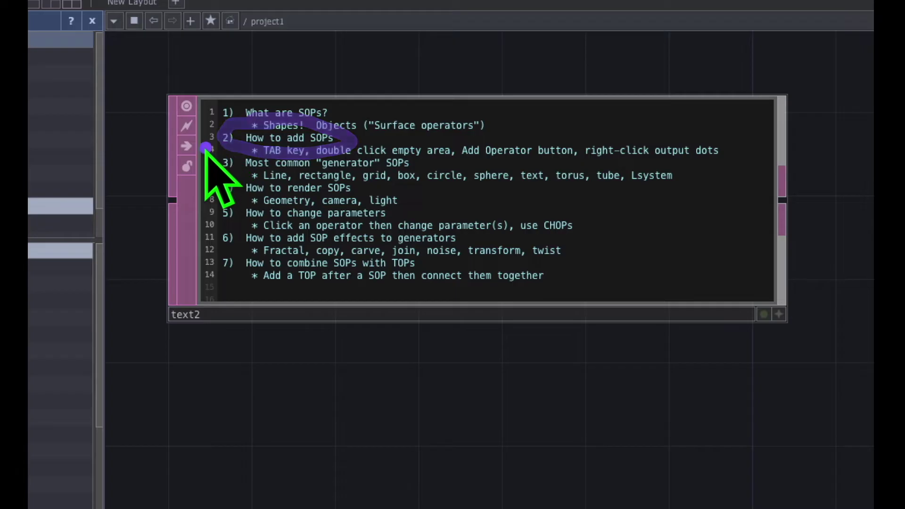
left_click(277, 137)
mouse_move(276, 131)
left_mouse_down()
mouse_move(237, 165)
mouse_move(304, 161)
mouse_move(315, 142)
mouse_move(265, 133)
left_mouse_up()
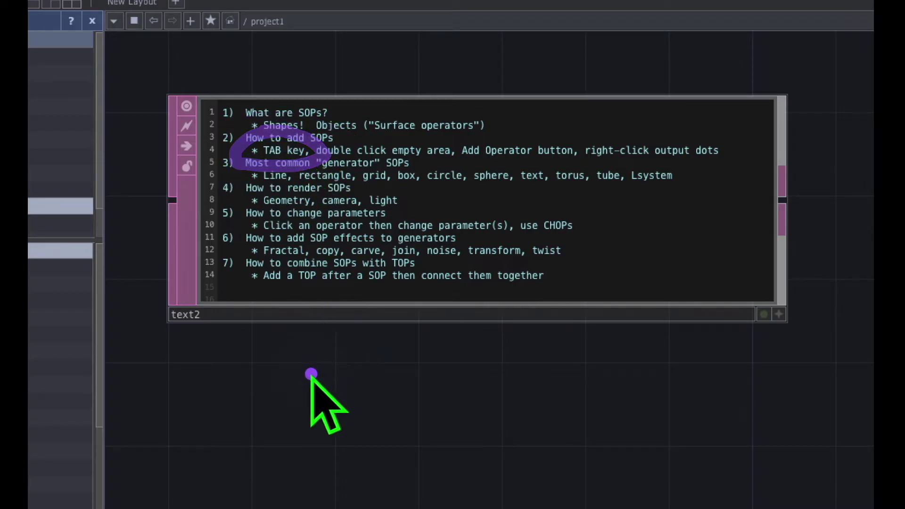
Add a Box SOP to the network below the text2 notes
left_click(312, 375)
key("Tab")
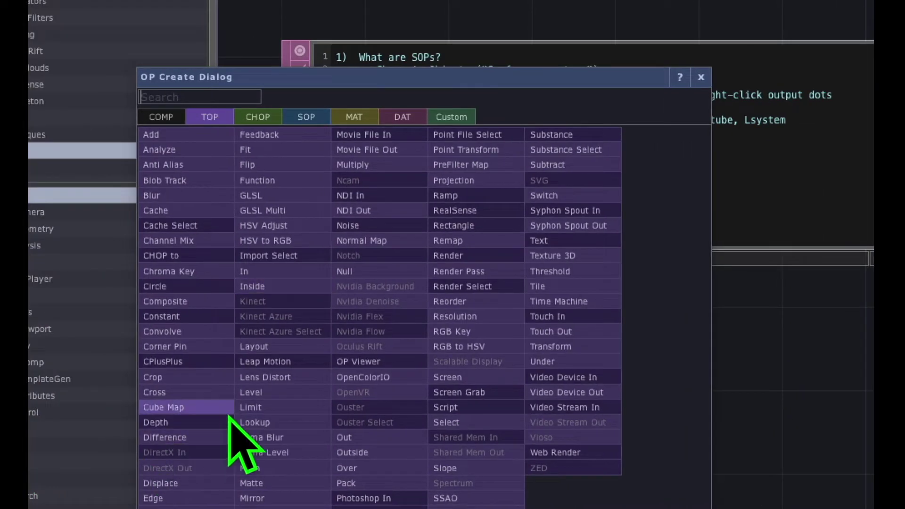
mouse_move(170, 47)
left_mouse_down()
mouse_move(158, 38)
mouse_move(125, 89)
mouse_move(257, 80)
mouse_move(136, 64)
left_mouse_up()
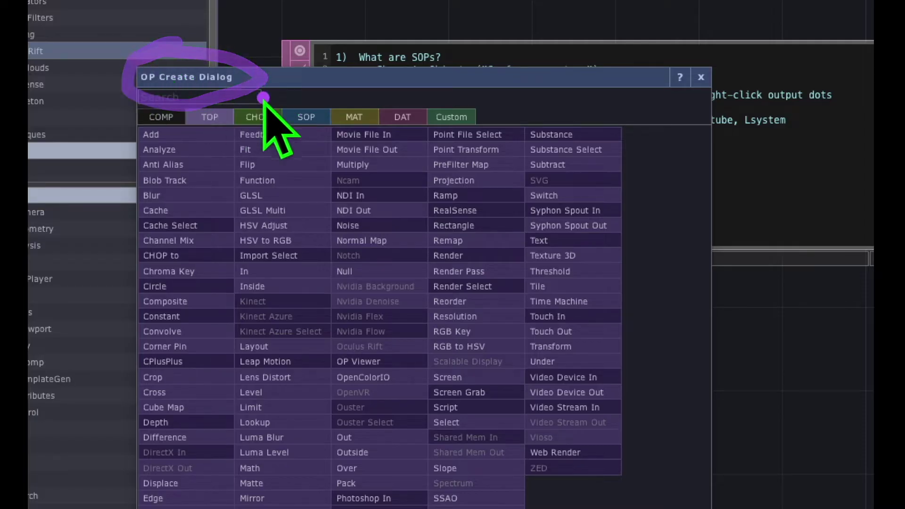
mouse_move(341, 88)
left_mouse_down()
mouse_move(289, 101)
mouse_move(293, 138)
mouse_move(342, 118)
mouse_move(313, 104)
left_mouse_up()
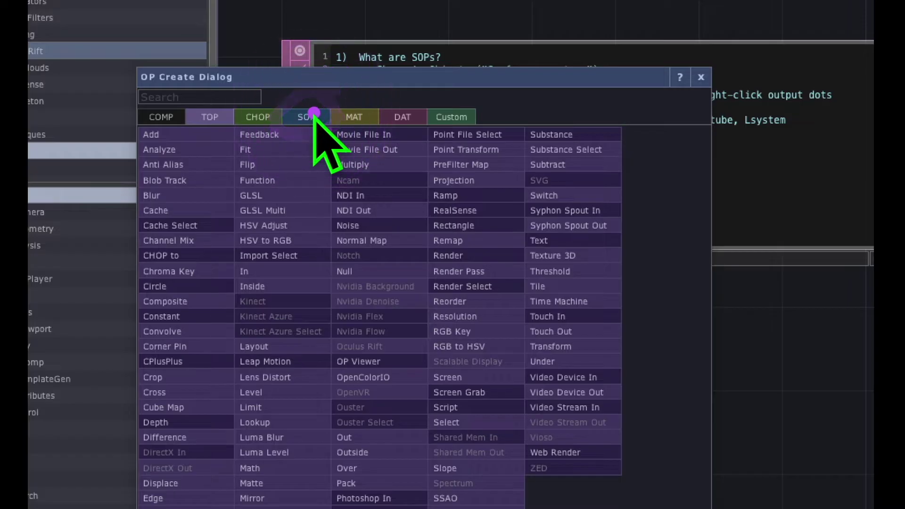
left_click(313, 117)
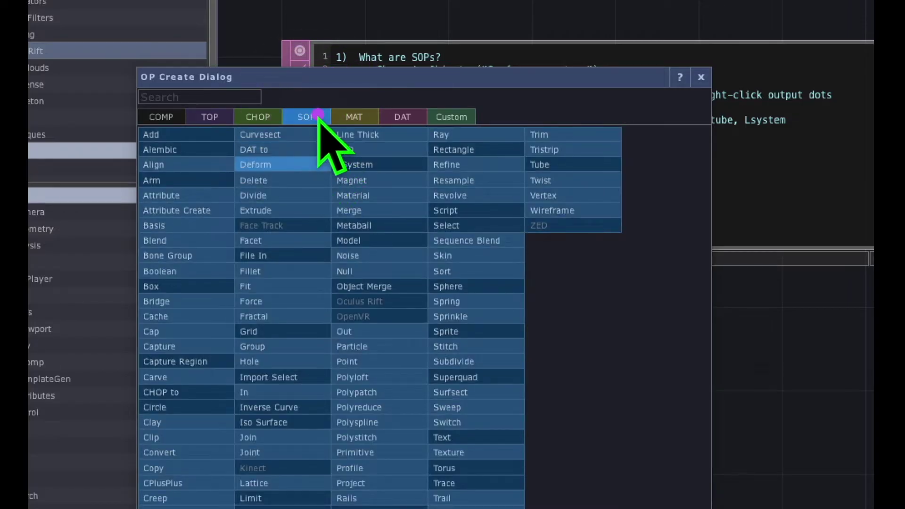
mouse_move(319, 114)
left_mouse_down()
mouse_move(226, 152)
mouse_move(242, 465)
mouse_move(543, 137)
mouse_move(287, 121)
left_mouse_up()
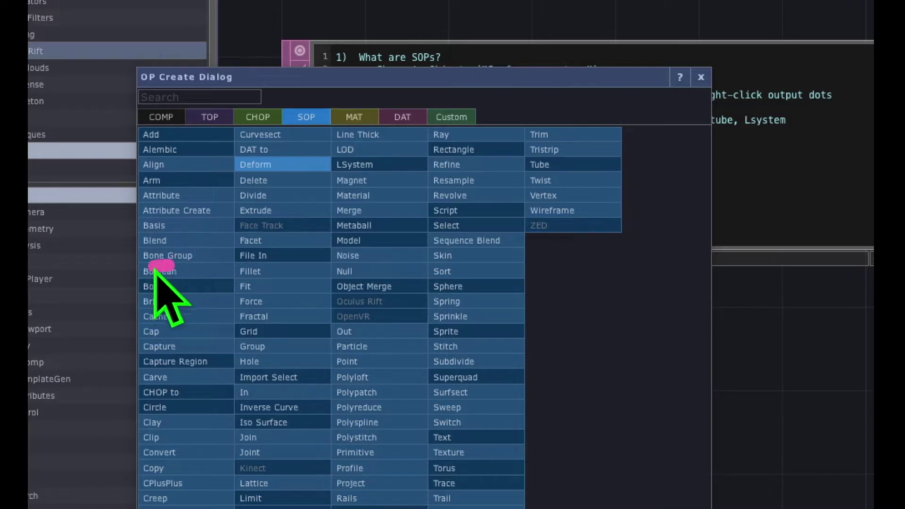
mouse_move(156, 269)
left_mouse_down()
mouse_move(125, 303)
mouse_move(165, 306)
left_mouse_up()
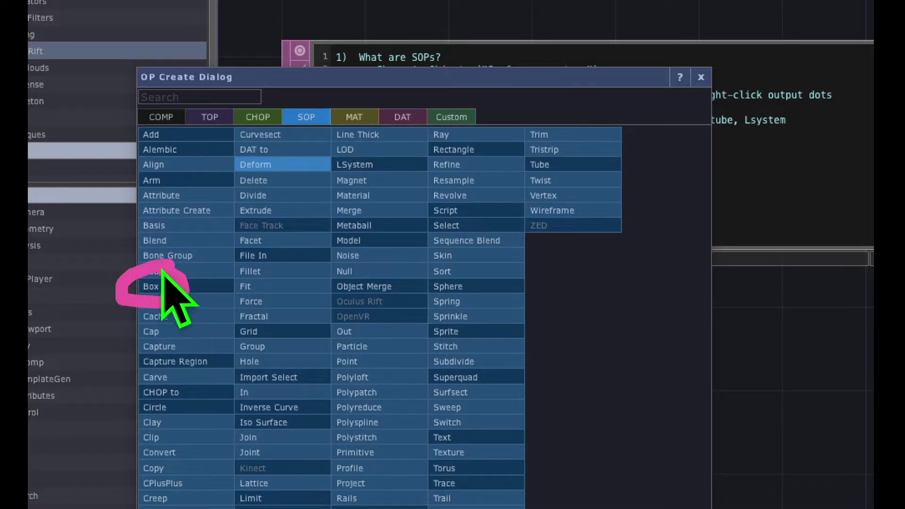
left_click_drag(161, 268, 155, 281)
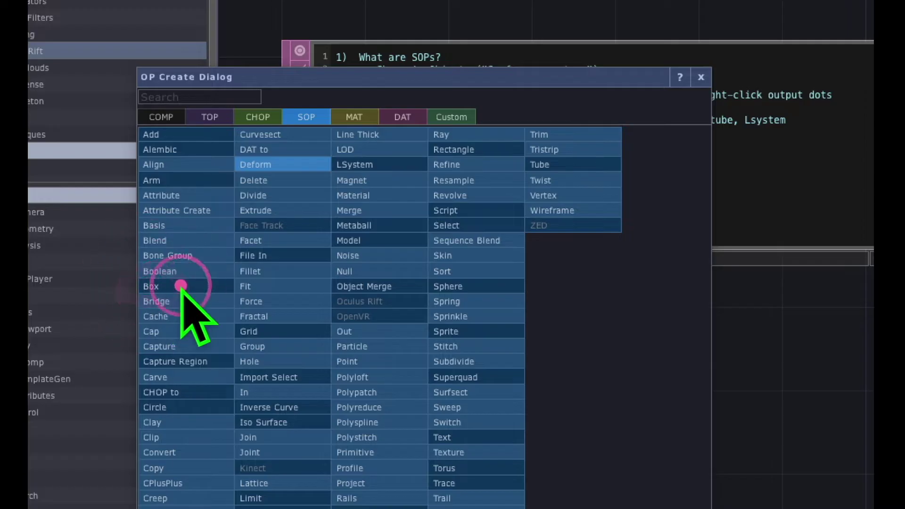
left_click(156, 287)
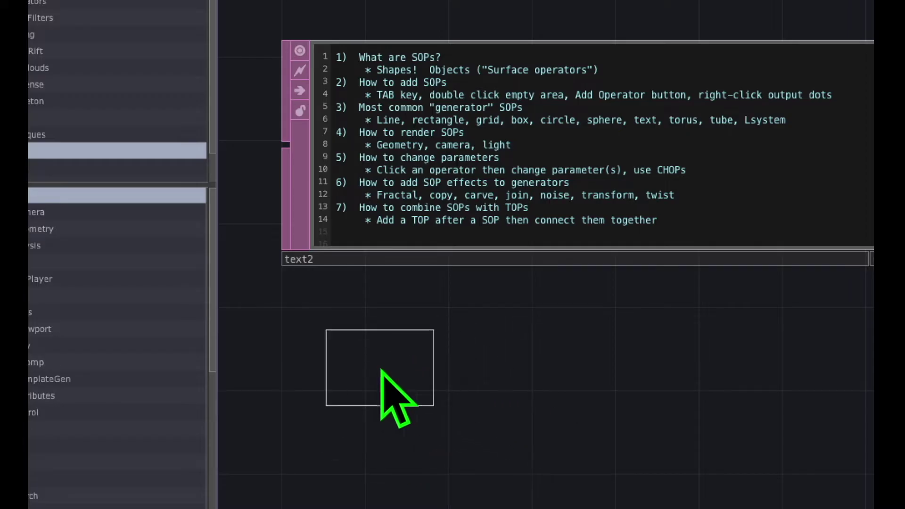
left_click(414, 357)
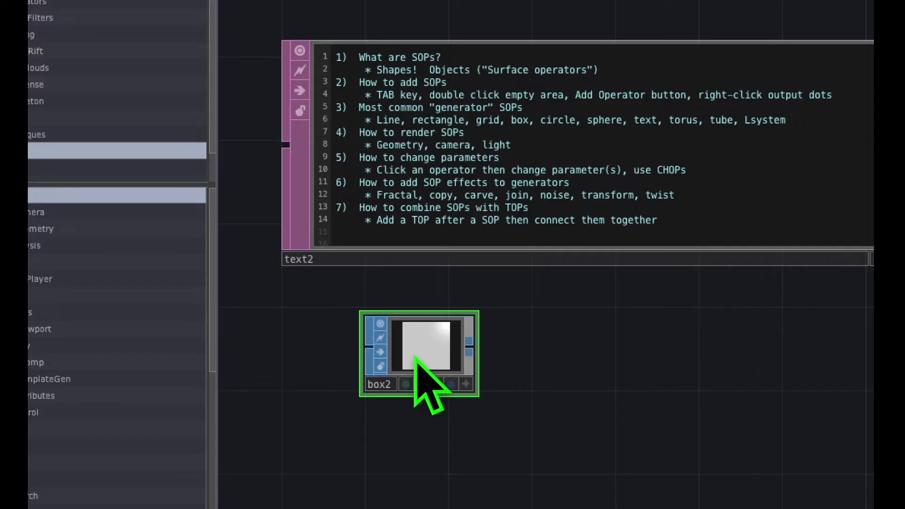
left_click(265, 348)
left_click_drag(266, 348, 360, 348)
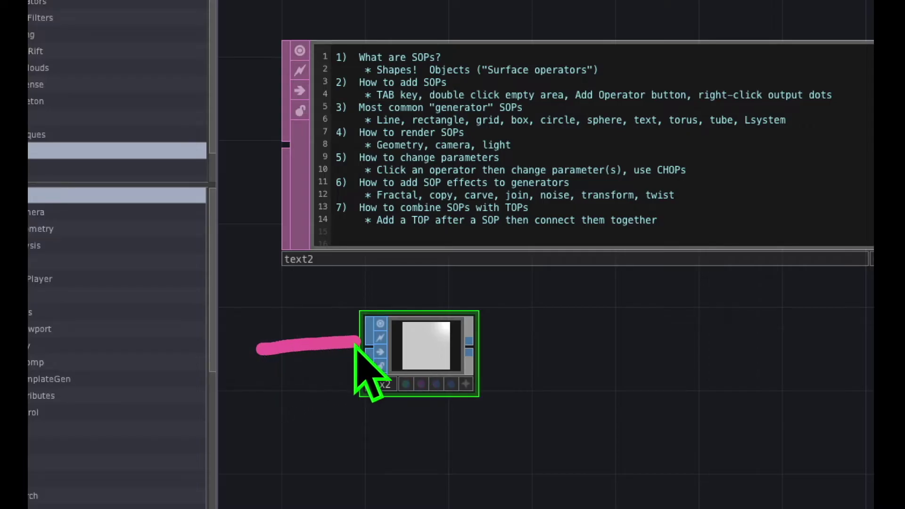
left_click(437, 295)
mouse_move(439, 294)
left_mouse_down()
mouse_move(330, 369)
mouse_move(491, 388)
mouse_move(441, 289)
mouse_move(424, 291)
left_mouse_up()
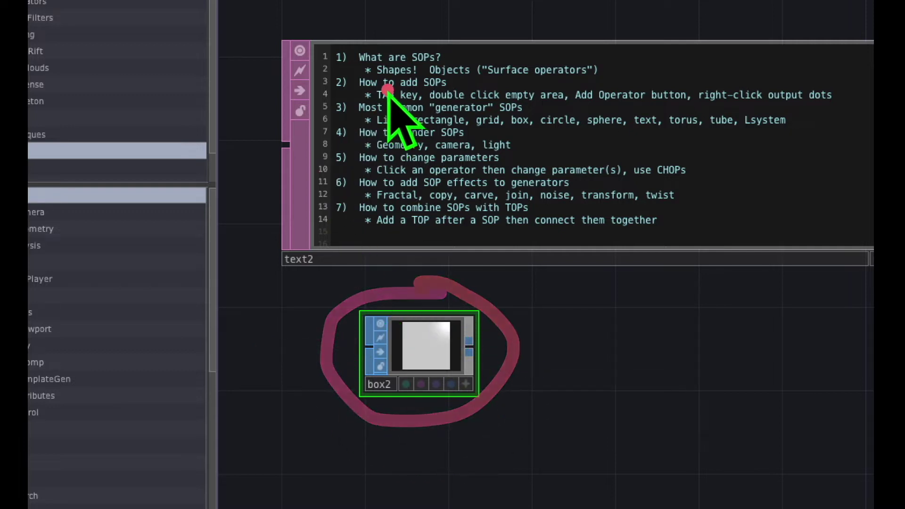
left_click(433, 108)
left_click_drag(443, 109, 561, 107)
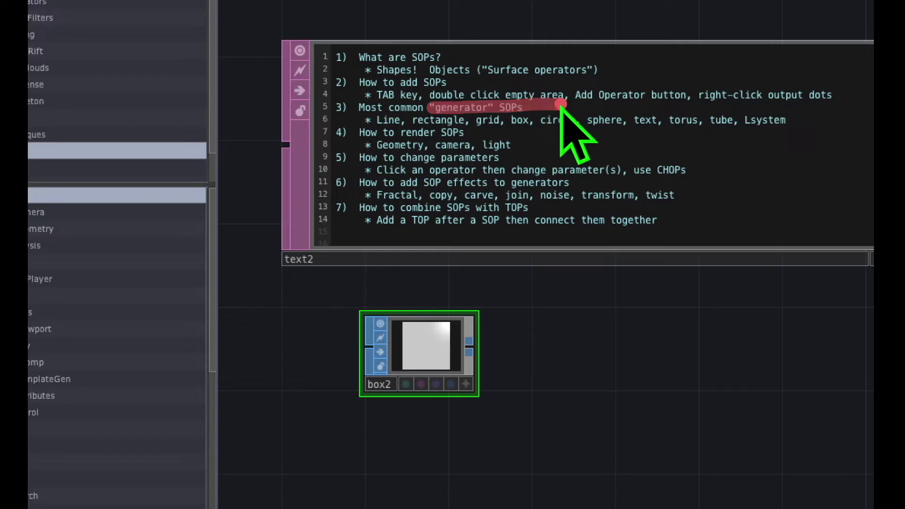
left_click(437, 107)
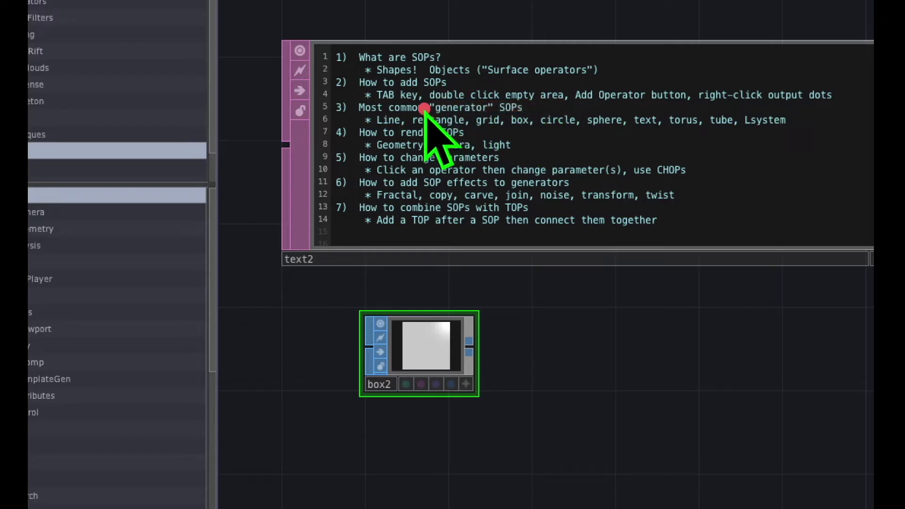
left_click_drag(431, 106, 568, 99)
left_click(562, 258)
left_click(536, 313)
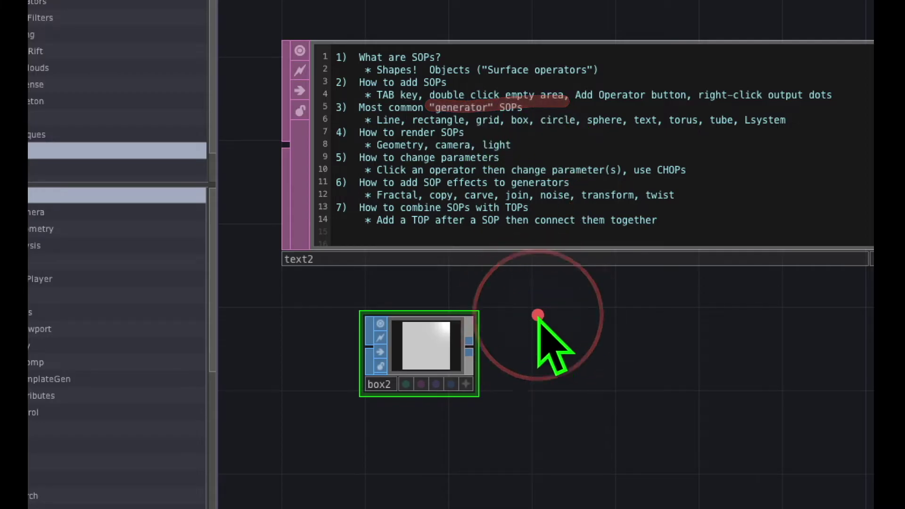
Add a Circle SOP to the network directly beneath the box operator
left_click(581, 360)
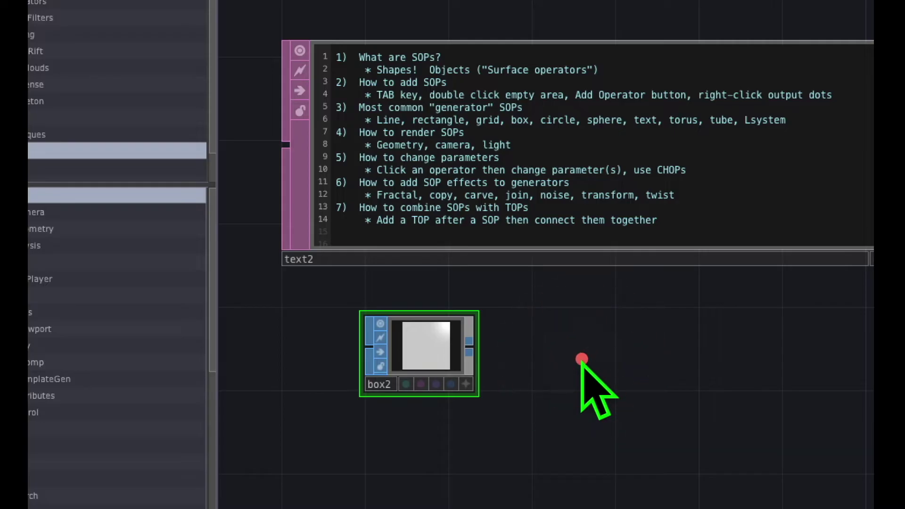
double_click(581, 360)
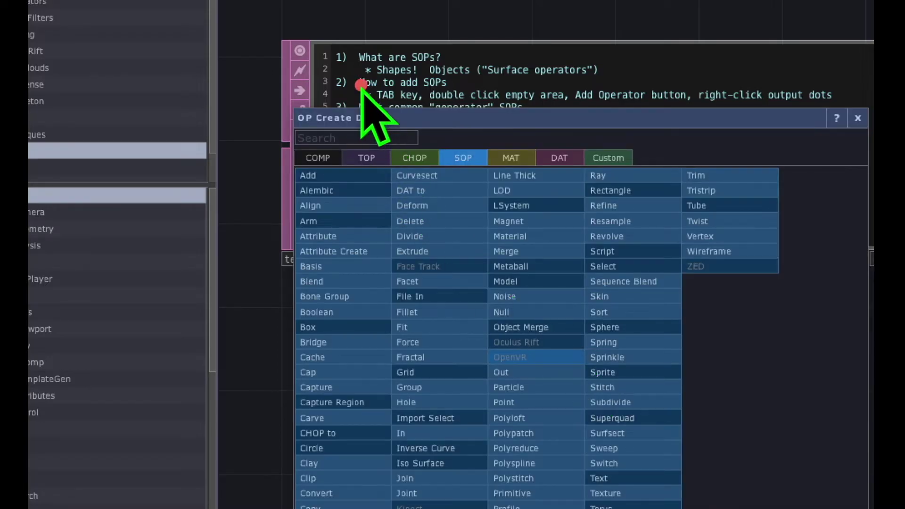
mouse_move(365, 83)
left_mouse_down()
mouse_move(273, 152)
mouse_move(453, 123)
mouse_move(323, 151)
left_mouse_up()
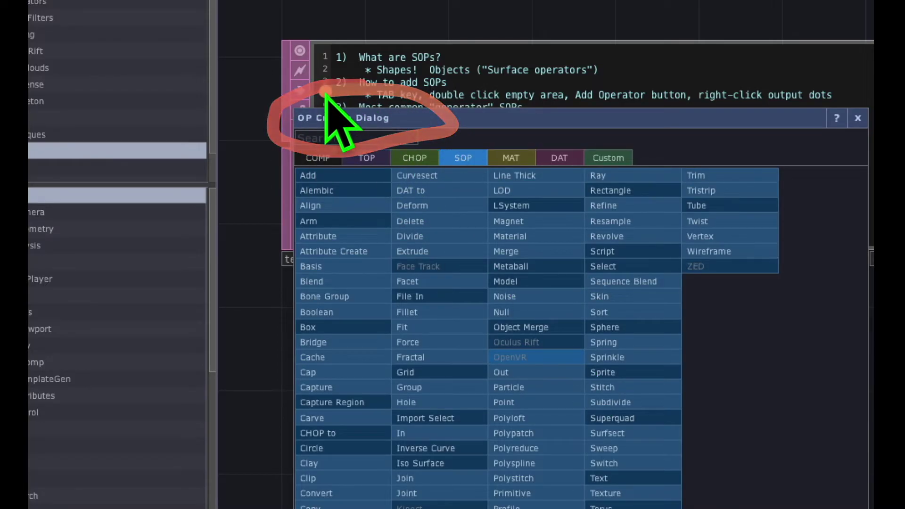
mouse_move(469, 142)
left_mouse_down()
mouse_move(445, 181)
mouse_move(470, 145)
left_mouse_up()
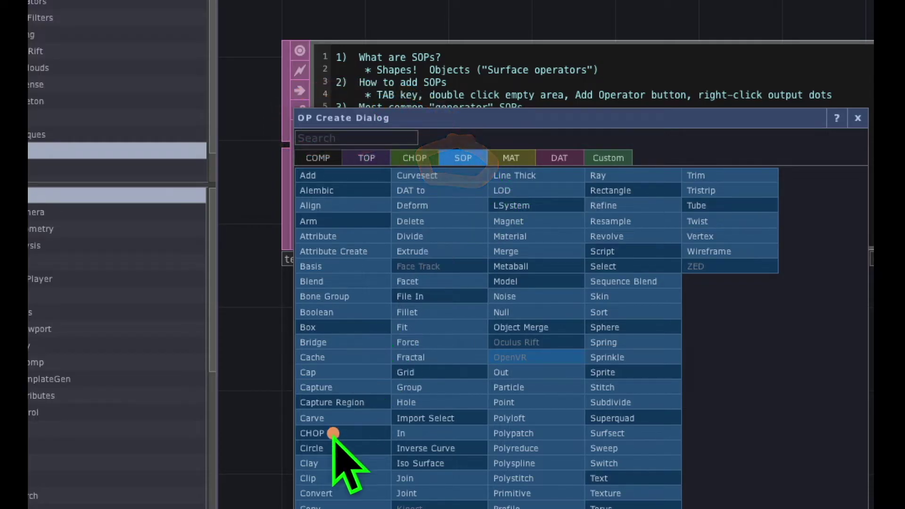
mouse_move(323, 427)
left_mouse_down()
mouse_move(302, 426)
mouse_move(299, 473)
mouse_move(322, 429)
left_mouse_up()
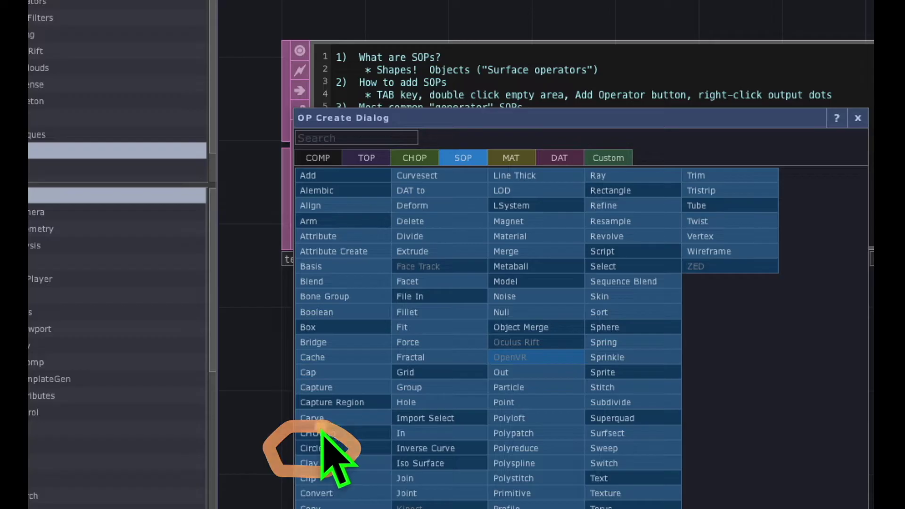
left_click(319, 448)
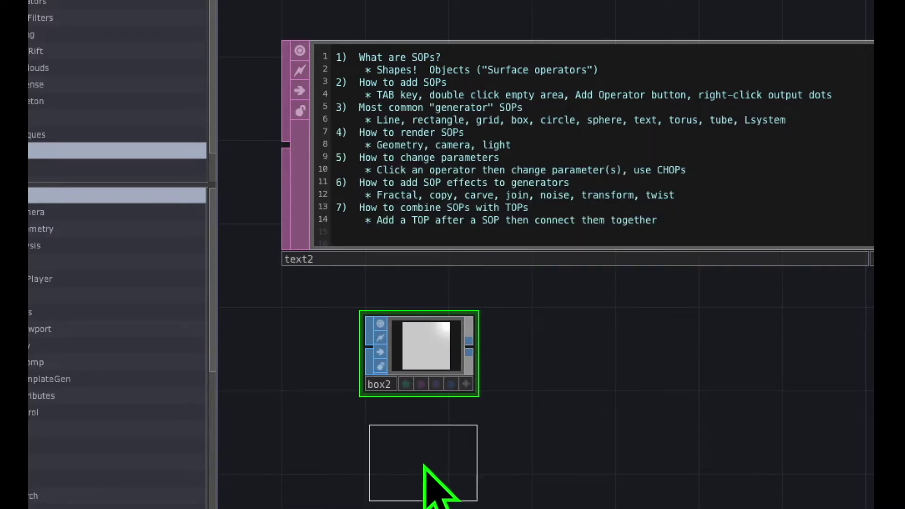
left_click(415, 468)
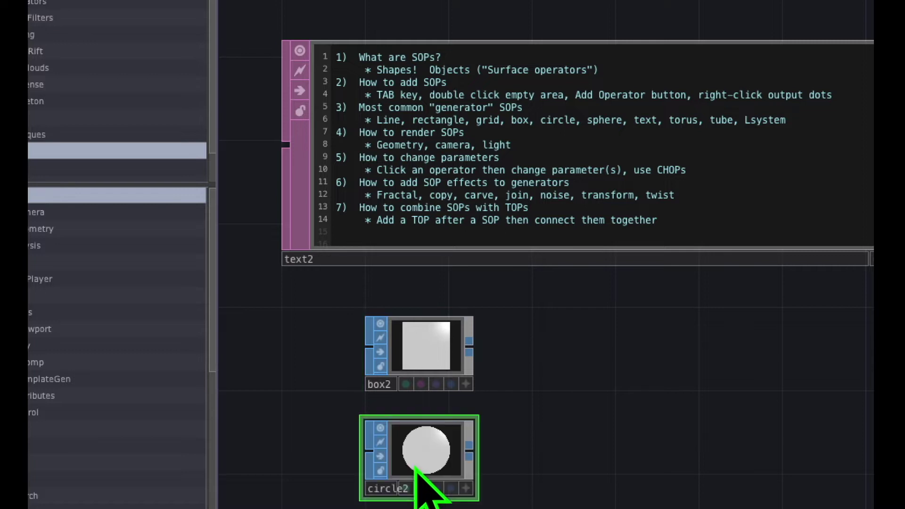
Add a Sphere SOP to the network directly beneath the circle operator
mouse_move(545, 479)
left_mouse_down()
mouse_move(538, 374)
mouse_move(505, 435)
left_mouse_up()
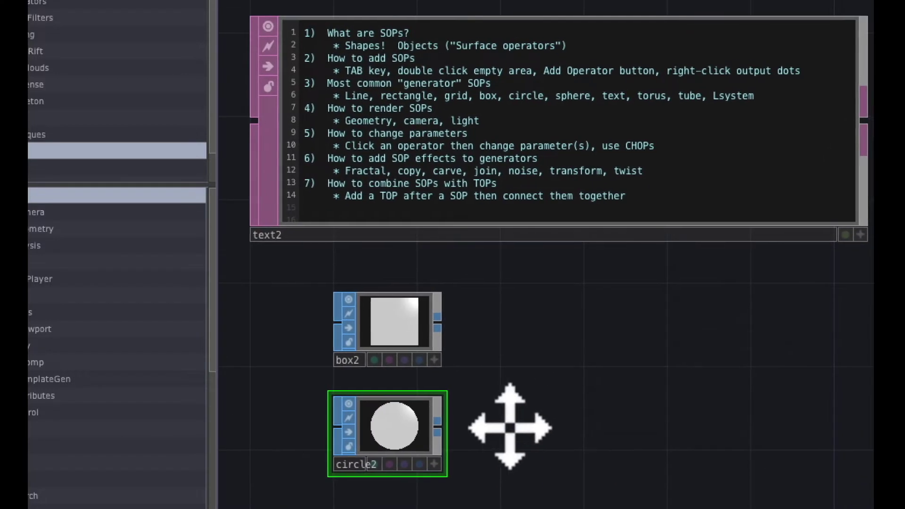
left_click_drag(537, 85, 660, 84)
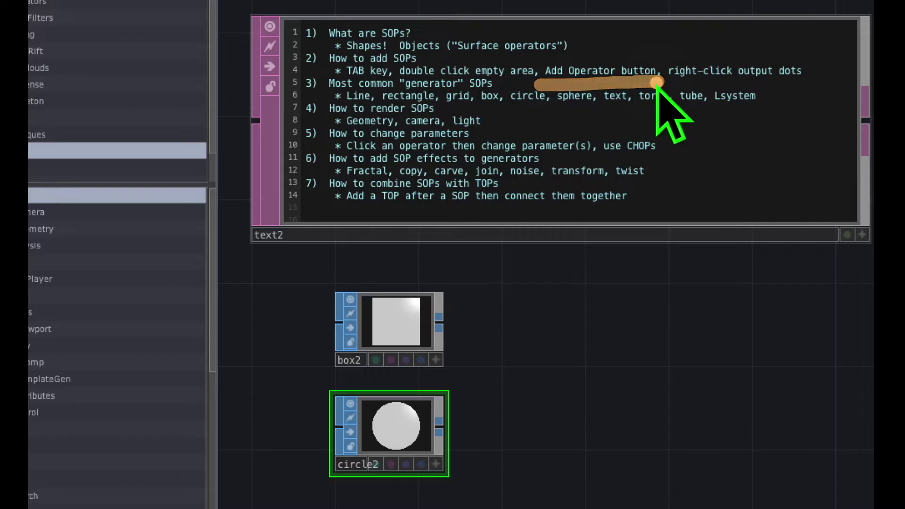
mouse_move(575, 46)
left_mouse_down()
mouse_move(527, 75)
mouse_move(647, 85)
mouse_move(610, 44)
mouse_move(527, 64)
left_mouse_up()
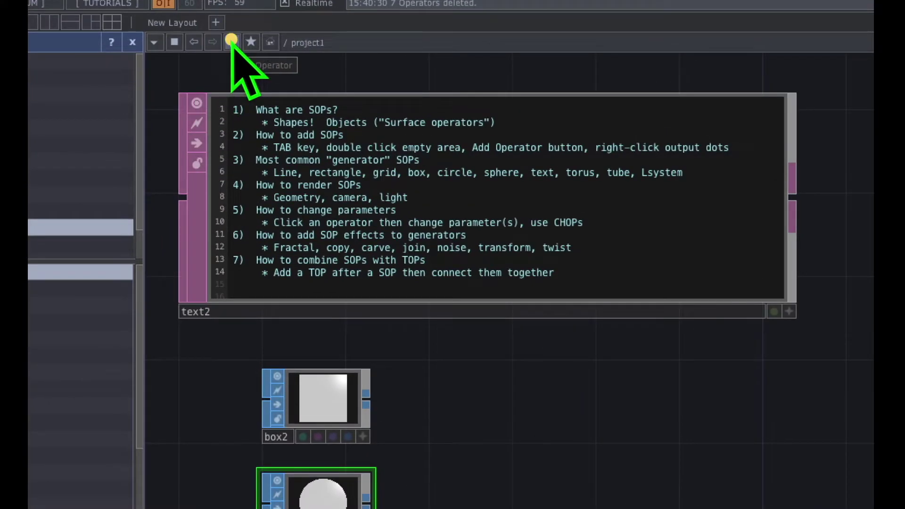
mouse_move(246, 41)
left_mouse_down()
mouse_move(194, 94)
mouse_move(283, 92)
mouse_move(298, 71)
mouse_move(255, 44)
left_mouse_up()
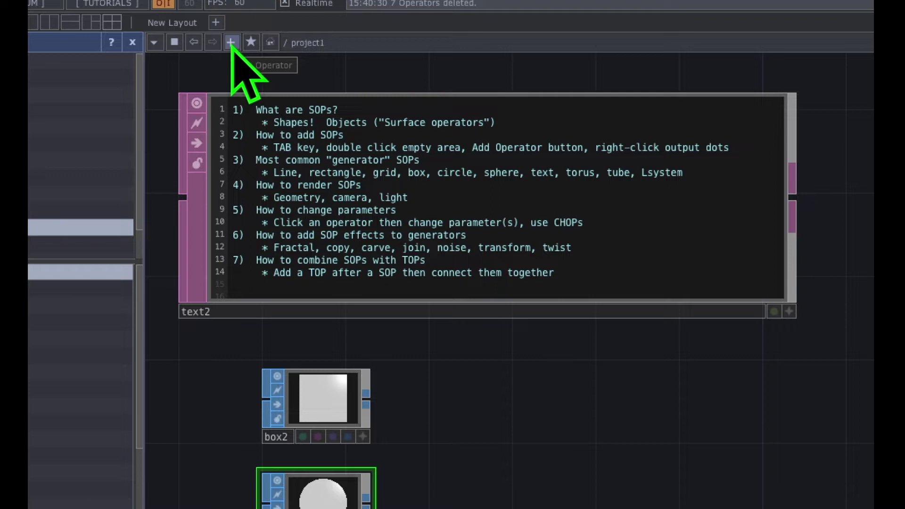
left_click(230, 43)
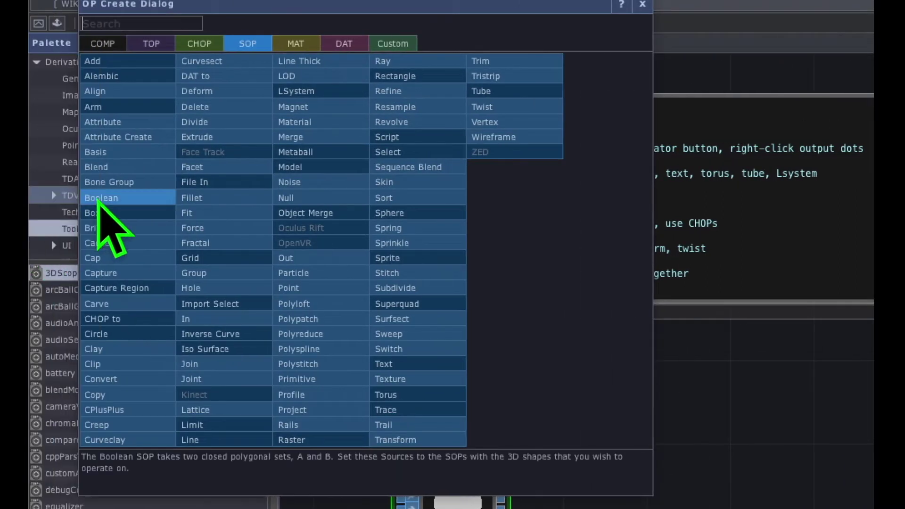
mouse_move(383, 74)
left_mouse_down()
mouse_move(330, 67)
mouse_move(217, 404)
mouse_move(452, 83)
left_mouse_up()
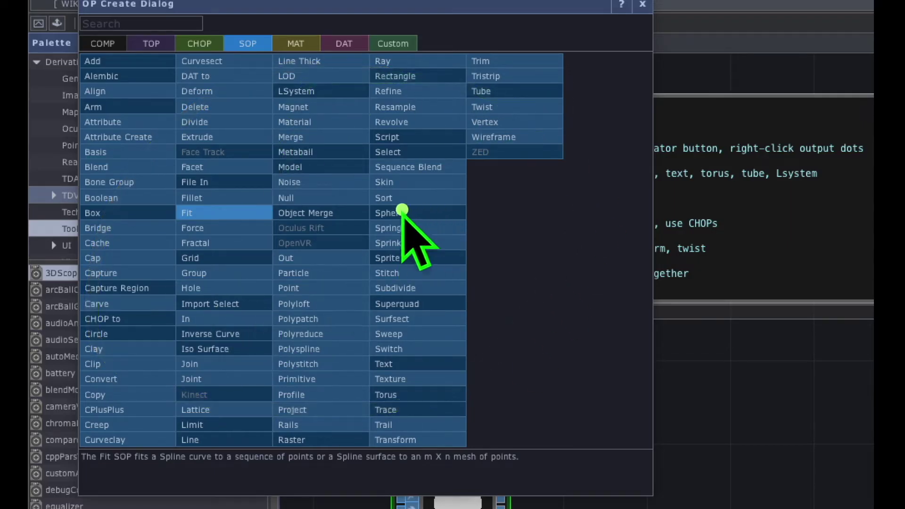
left_click_drag(425, 194, 435, 222)
left_click(404, 217)
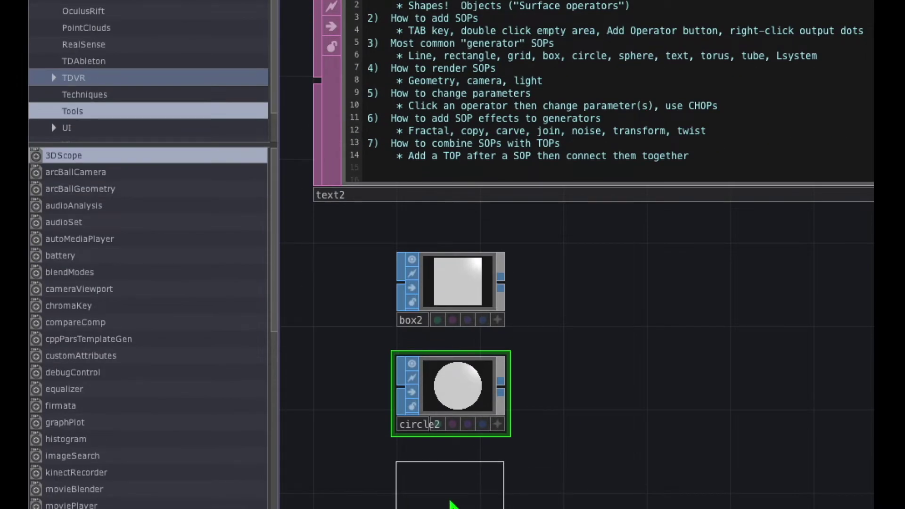
left_click(447, 504)
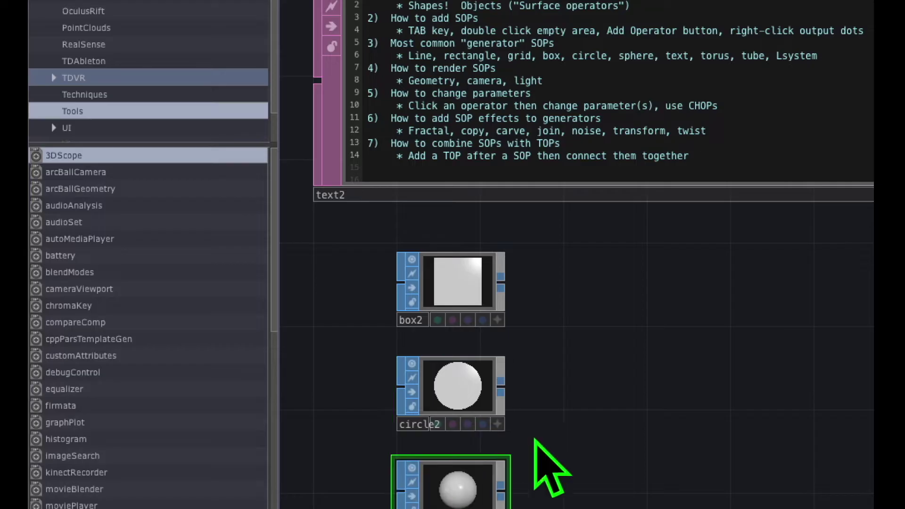
left_click_drag(572, 415, 566, 495)
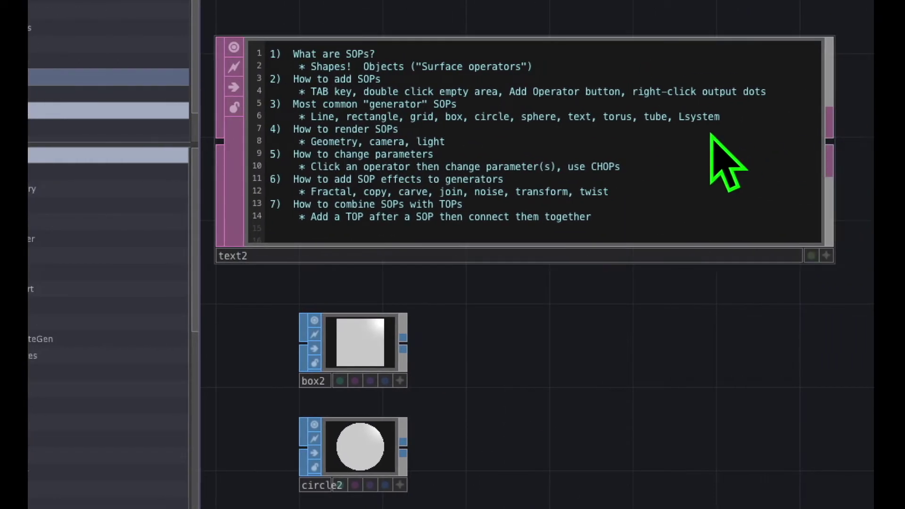
left_click(735, 115)
left_click_drag(634, 107, 761, 105)
mouse_move(688, 67)
left_mouse_down()
mouse_move(633, 78)
mouse_move(784, 118)
mouse_move(708, 63)
left_mouse_up()
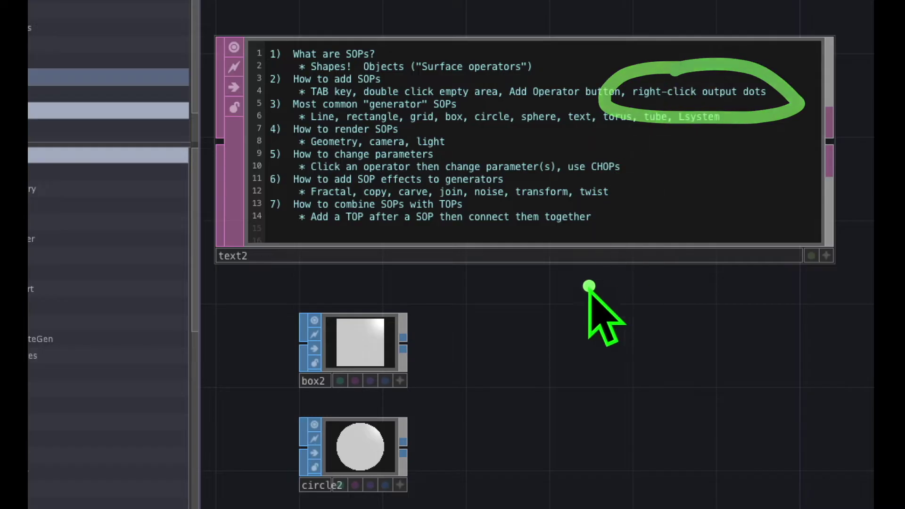
left_click(406, 346)
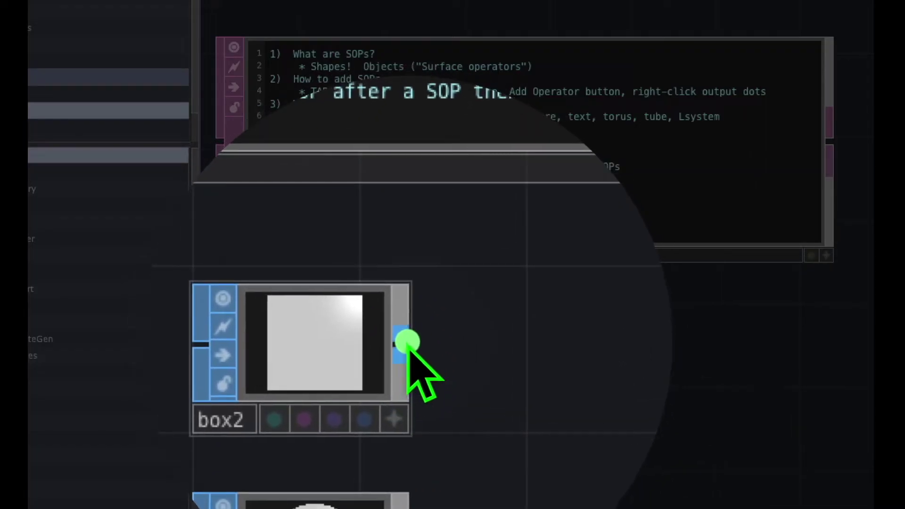
right_click(405, 344)
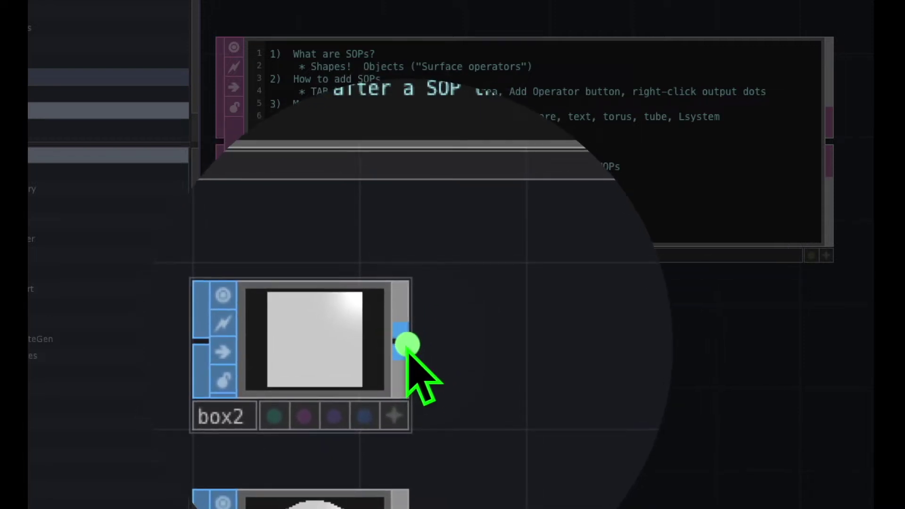
right_click(405, 344)
right_click(404, 344)
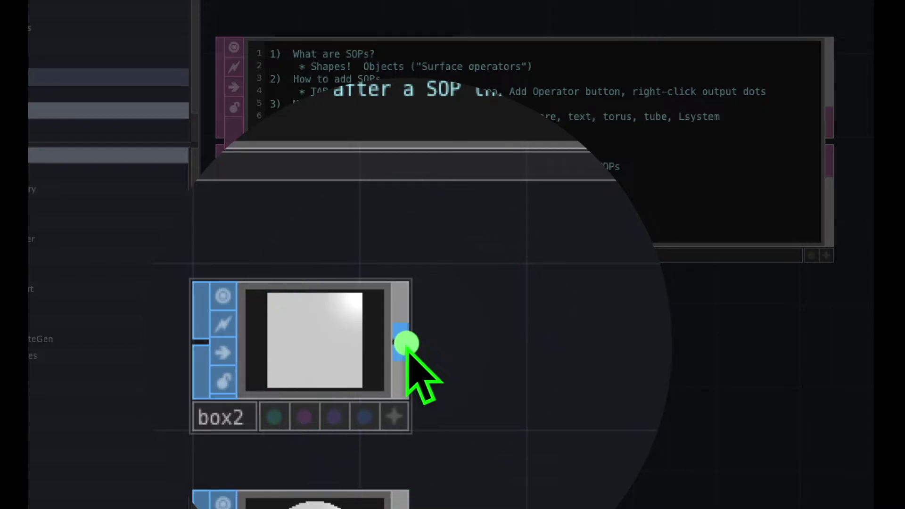
mouse_move(404, 344)
left_mouse_down()
mouse_move(422, 315)
mouse_move(400, 328)
mouse_move(410, 323)
mouse_move(389, 373)
mouse_move(415, 344)
mouse_move(414, 360)
left_mouse_up()
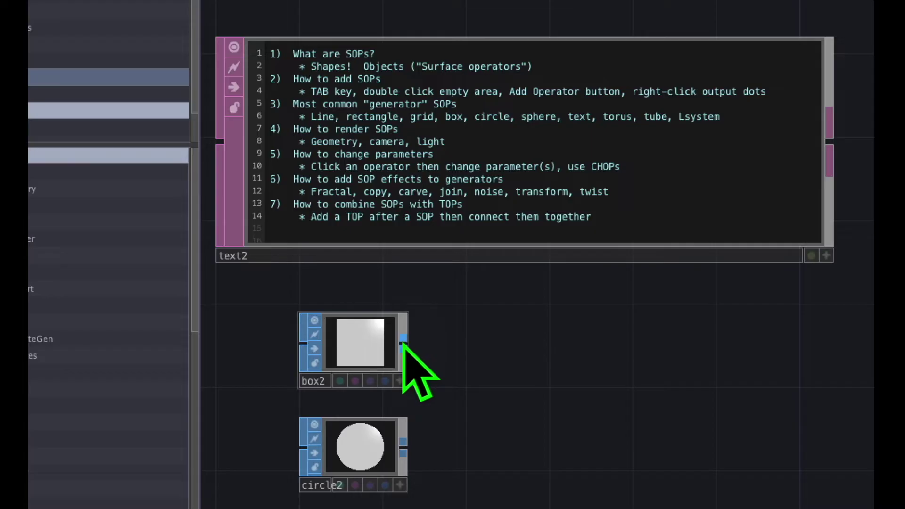
Add a Copy SOP fed from the box operator's output and place it beside the box
right_click(403, 345)
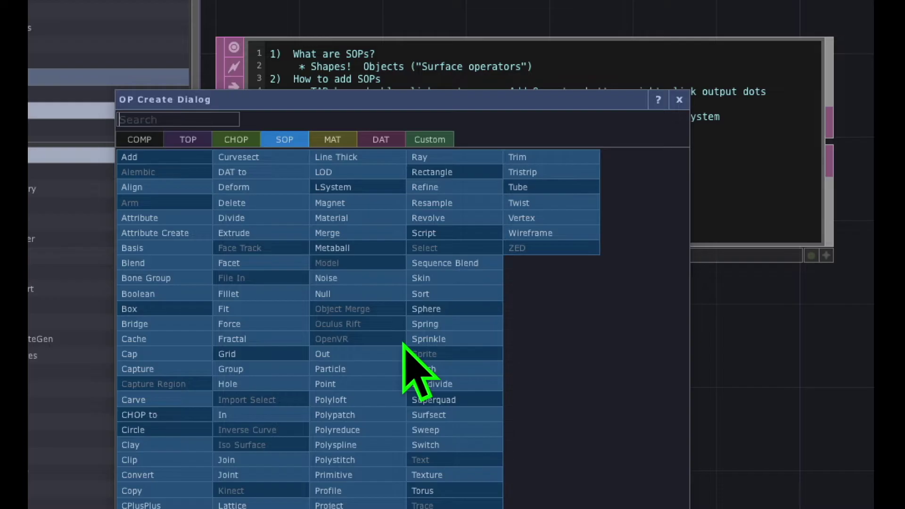
type("`")
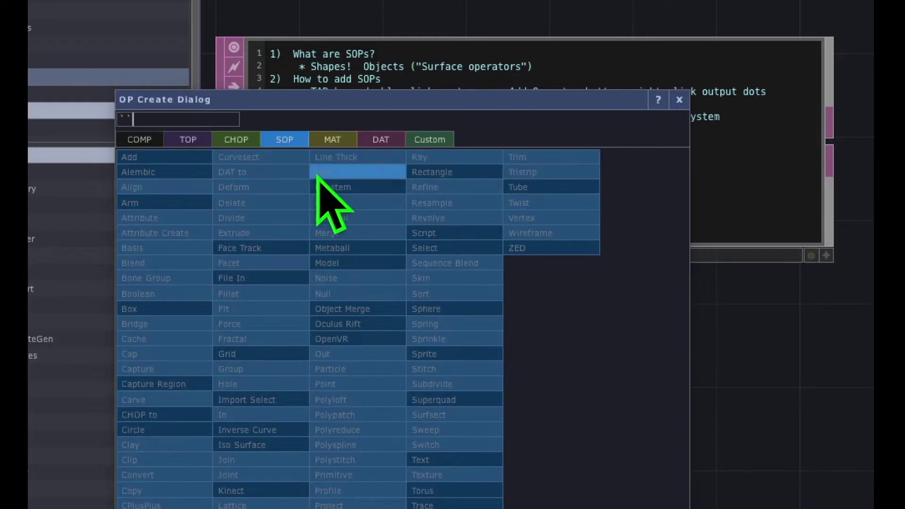
key("BackSpace")
key("BackSpace")
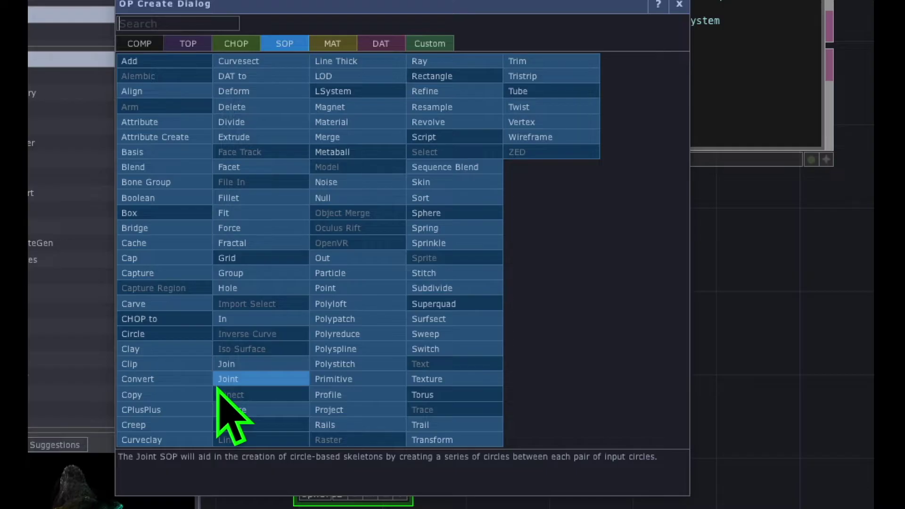
mouse_move(291, 20)
left_mouse_down()
mouse_move(275, 60)
mouse_move(313, 56)
mouse_move(269, 28)
left_mouse_up()
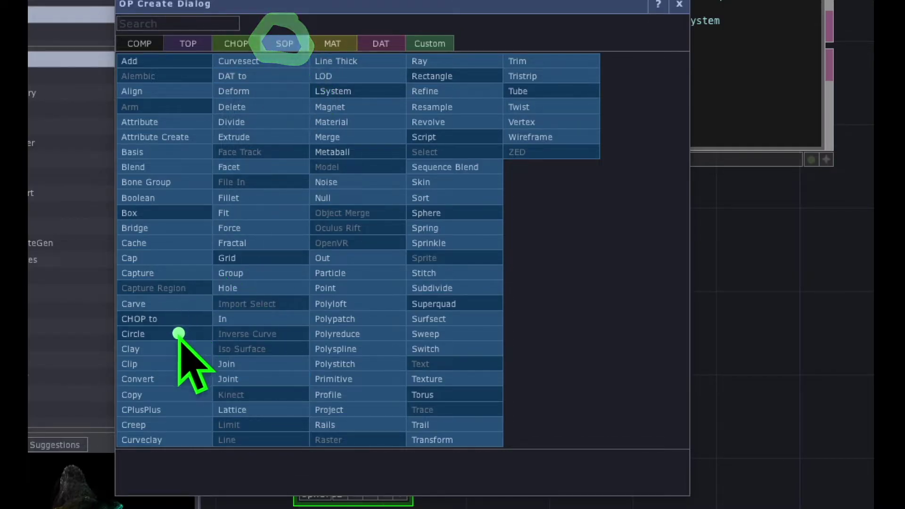
mouse_move(155, 368)
left_mouse_down()
mouse_move(105, 424)
mouse_move(176, 404)
mouse_move(144, 380)
left_mouse_up()
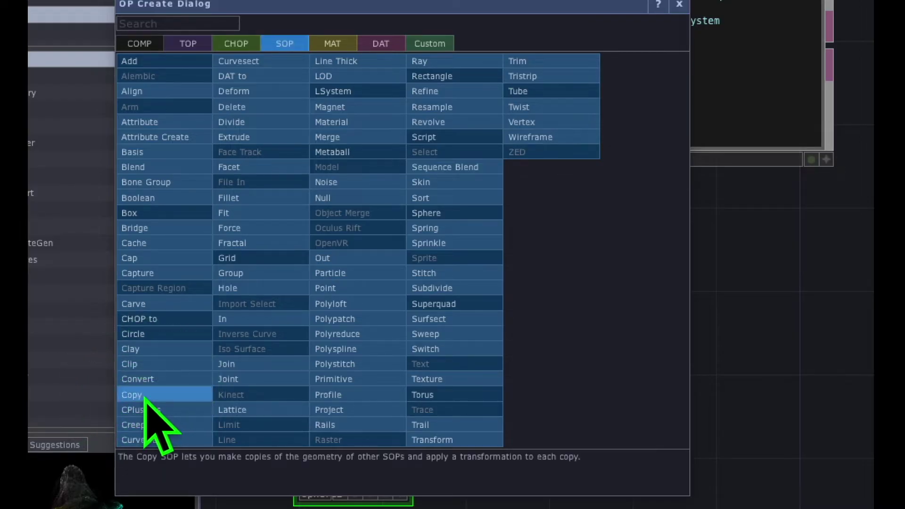
left_click(145, 397)
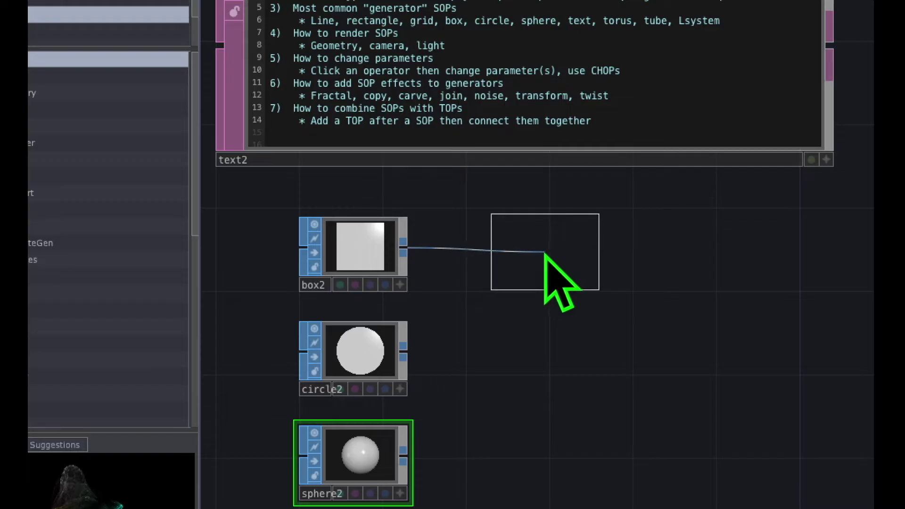
left_click(543, 253)
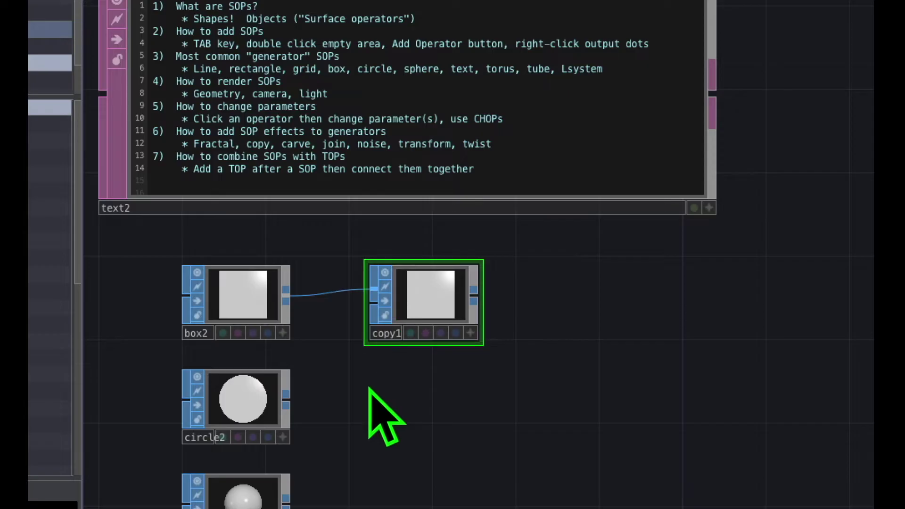
Examine the generator entries in the SOP operator list, such as Box, Circle and Sphere, and close the list
left_click_drag(374, 377, 416, 351)
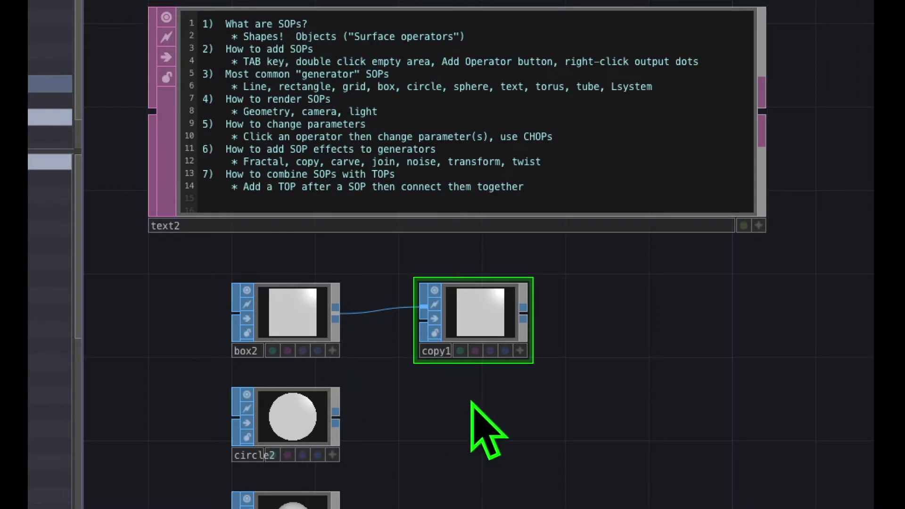
left_click(521, 428)
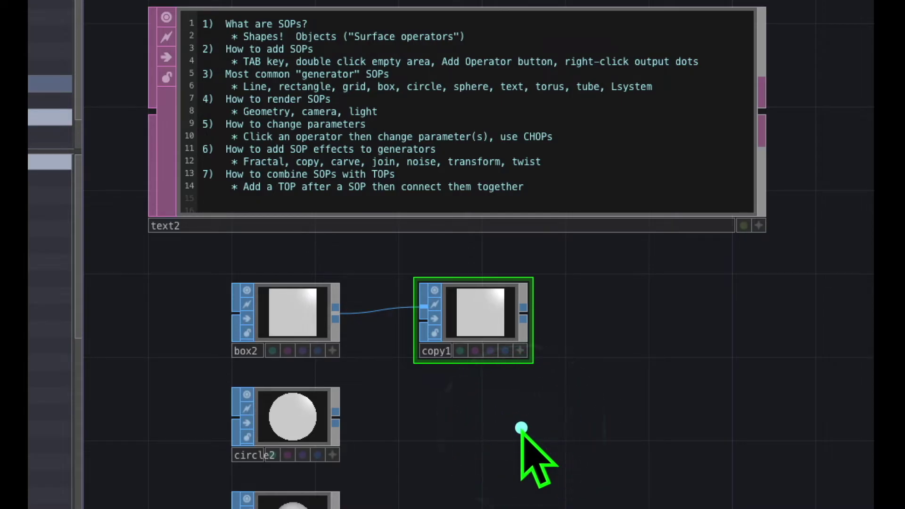
key("Tab")
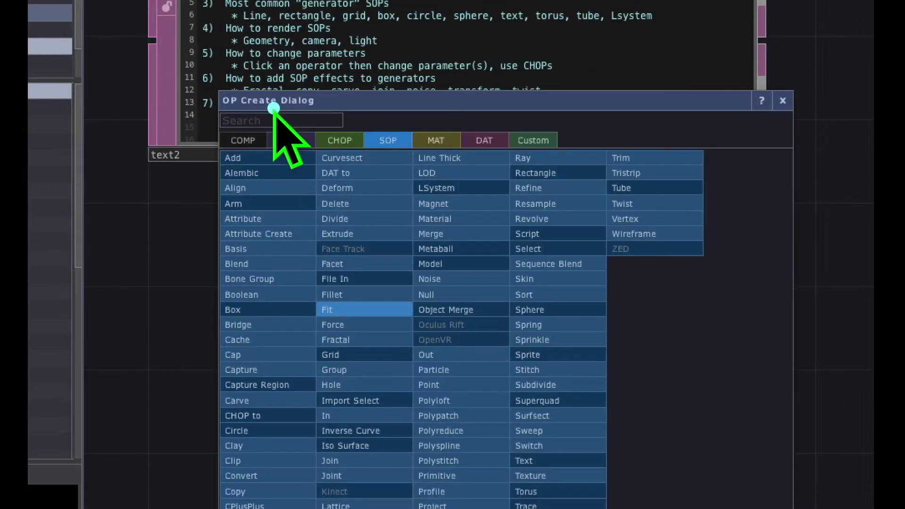
mouse_move(288, 142)
left_mouse_down()
mouse_move(202, 155)
mouse_move(252, 184)
left_mouse_up()
mouse_move(252, 114)
left_mouse_down()
mouse_move(332, 108)
mouse_move(226, 80)
left_mouse_up()
mouse_move(396, 118)
left_mouse_down()
mouse_move(357, 151)
mouse_move(398, 142)
mouse_move(376, 146)
left_mouse_up()
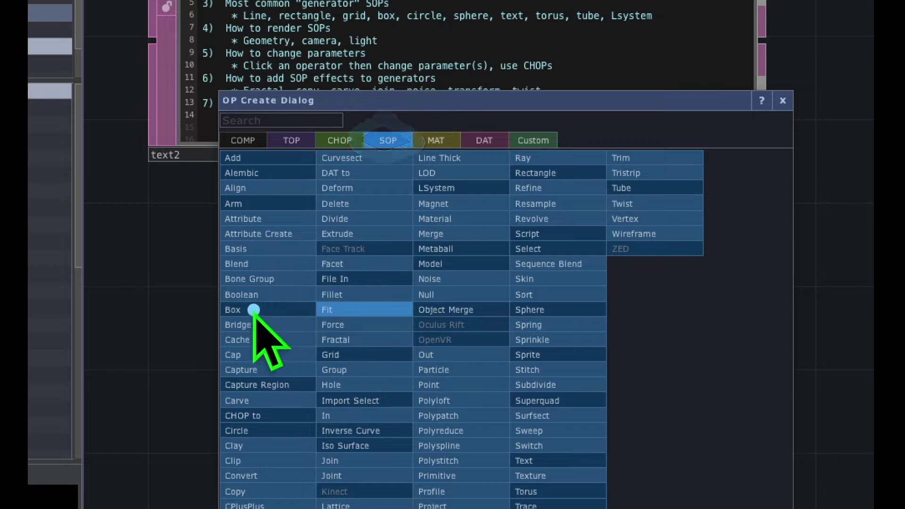
left_click_drag(249, 310, 300, 309)
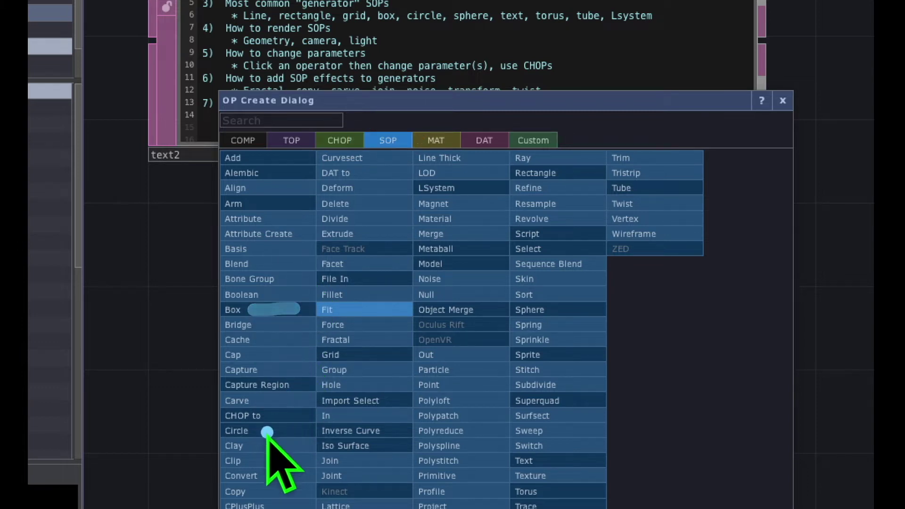
left_click_drag(264, 431, 302, 433)
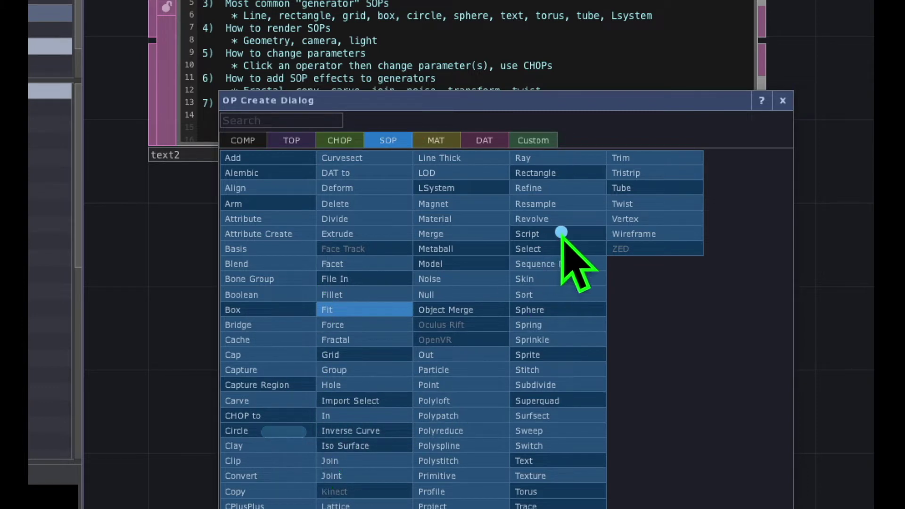
left_click_drag(556, 309, 591, 309)
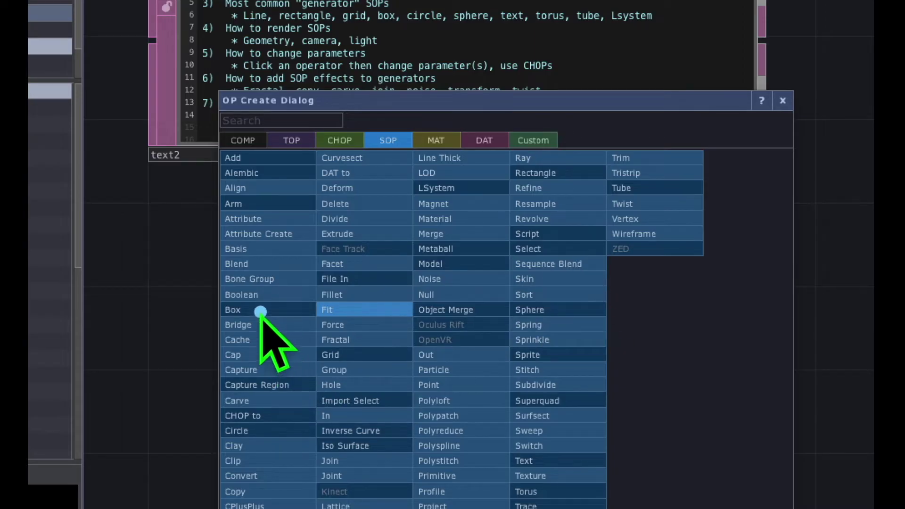
left_click_drag(262, 310, 306, 312)
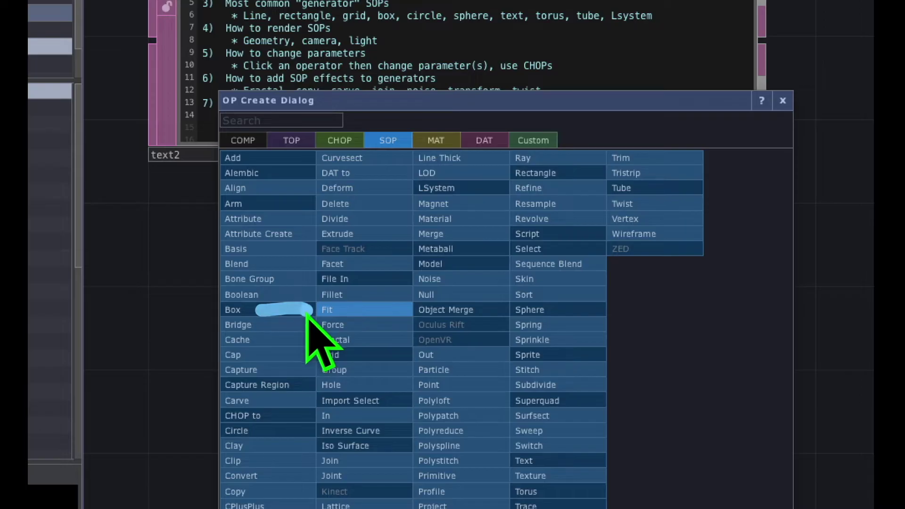
mouse_move(263, 431)
left_mouse_down()
mouse_move(305, 433)
mouse_move(257, 427)
left_mouse_up()
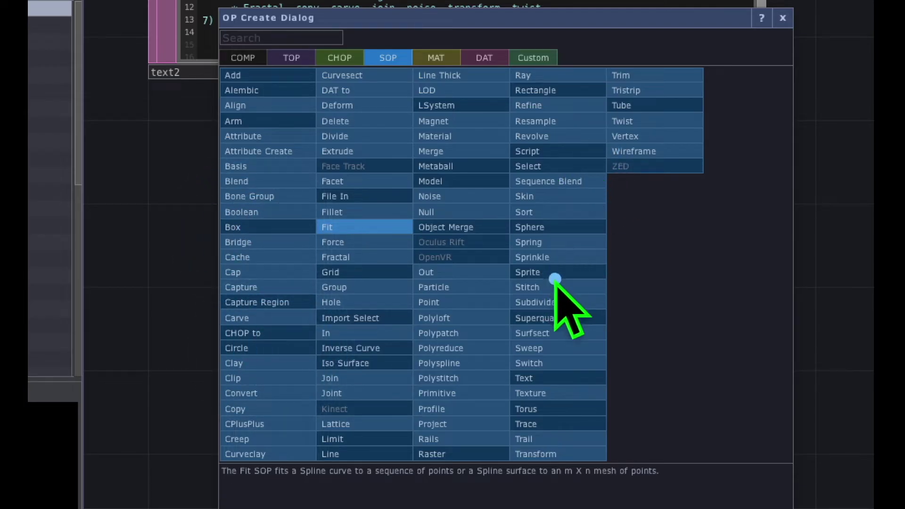
left_click(557, 229)
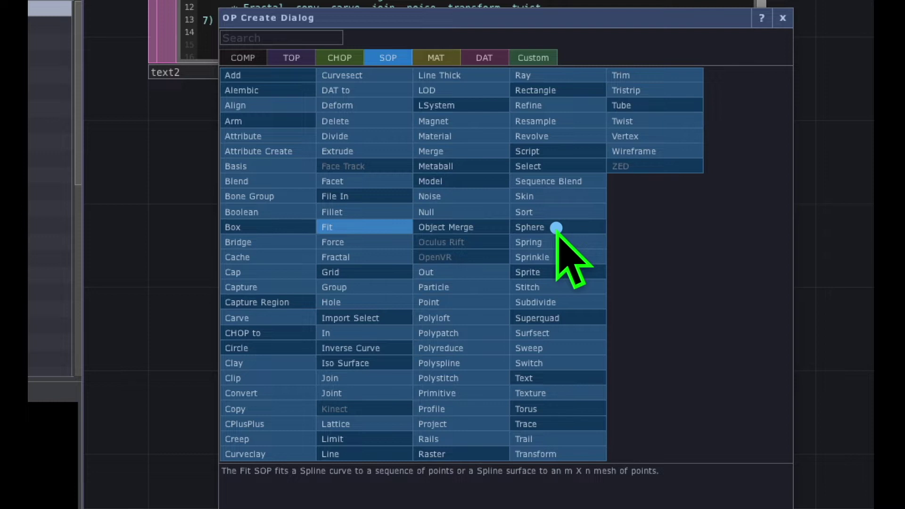
mouse_move(683, 280)
left_mouse_down()
mouse_move(730, 143)
mouse_move(779, 53)
left_mouse_up()
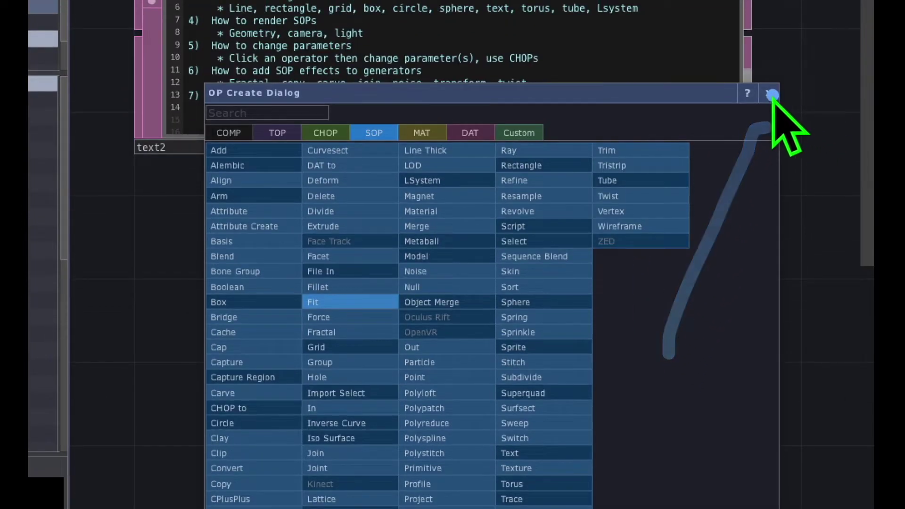
left_click(785, 19)
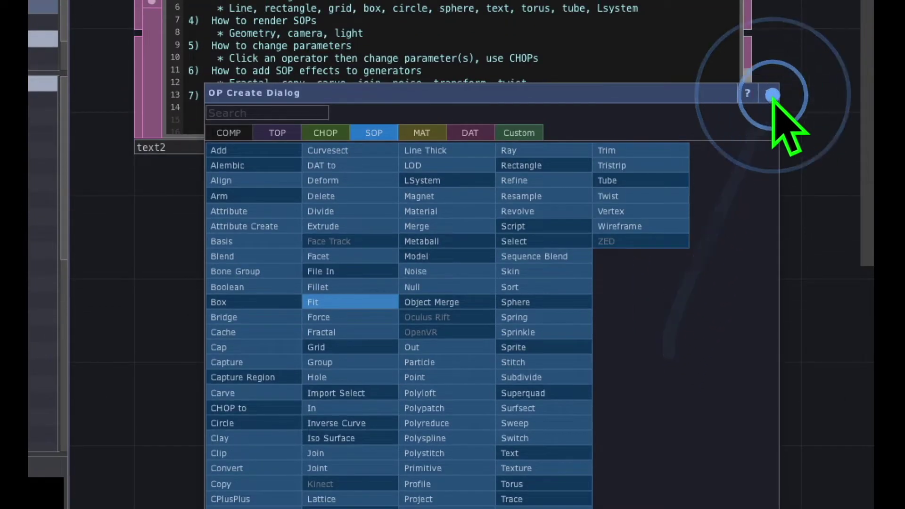
left_click_drag(102, 71, 180, 72)
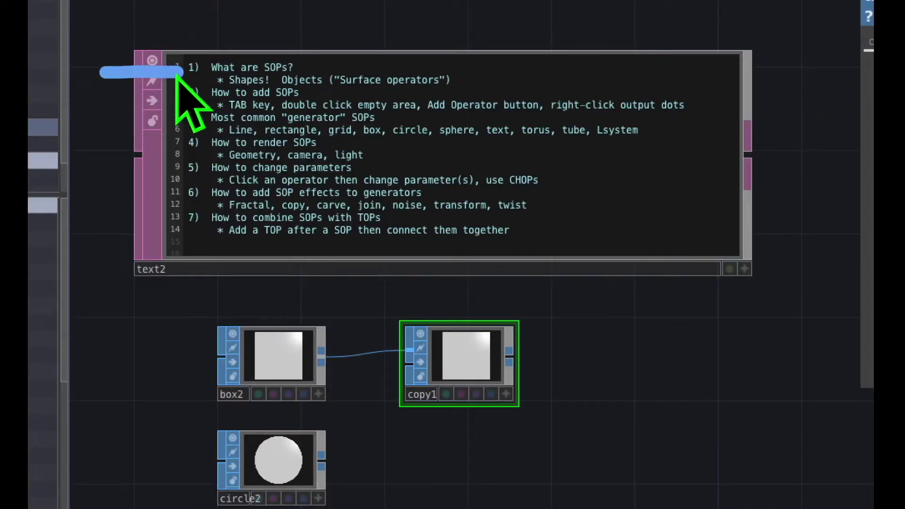
left_click_drag(115, 93, 182, 93)
mouse_move(144, 115)
left_mouse_down()
mouse_move(128, 123)
mouse_move(179, 119)
left_mouse_up()
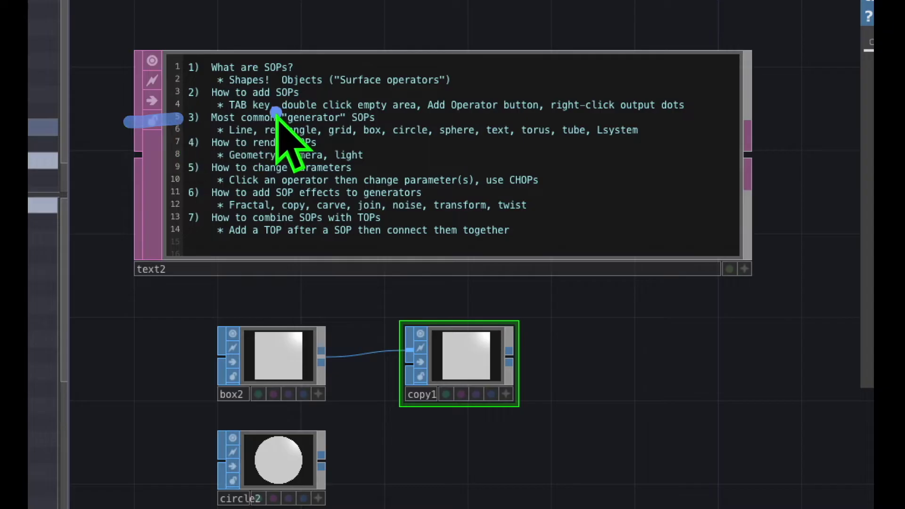
mouse_move(309, 102)
left_mouse_down()
mouse_move(257, 118)
mouse_move(346, 114)
left_mouse_up()
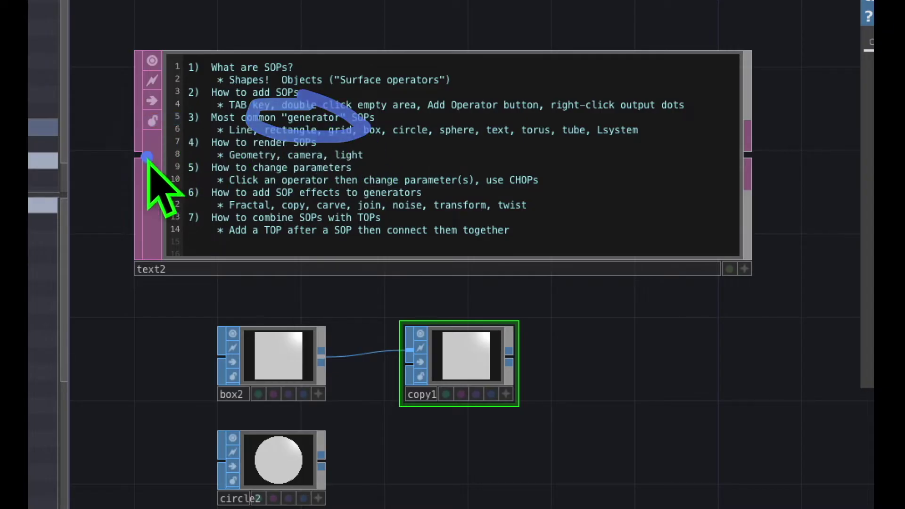
left_click_drag(110, 147, 179, 148)
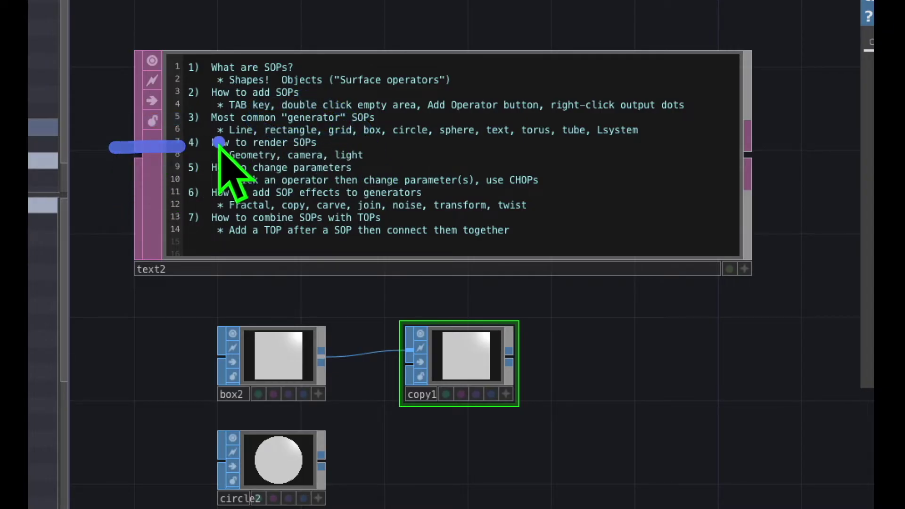
mouse_move(285, 126)
left_mouse_down()
mouse_move(239, 137)
mouse_move(295, 161)
mouse_move(283, 134)
left_mouse_up()
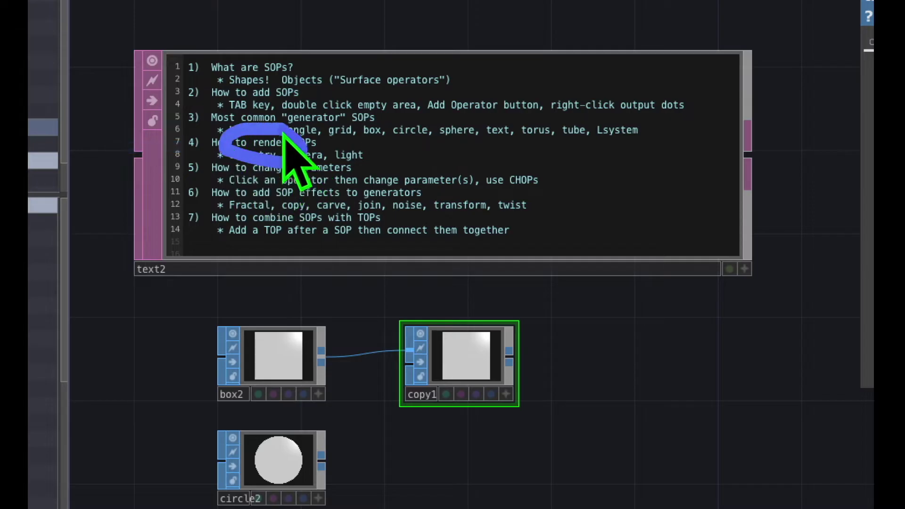
Delete the Copy SOP that is connected to the box operator
mouse_move(299, 292)
left_mouse_down()
mouse_move(204, 361)
mouse_move(307, 415)
mouse_move(322, 321)
left_mouse_up()
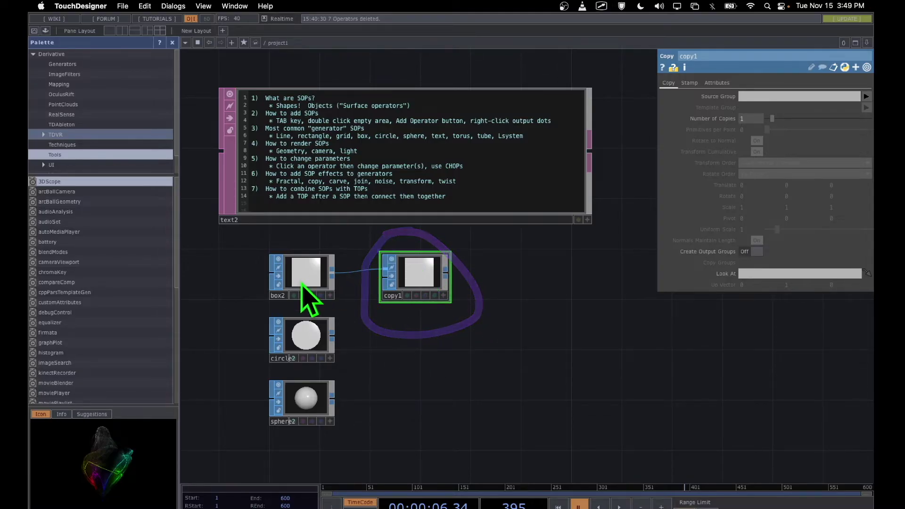
left_click(307, 295)
left_click(419, 292)
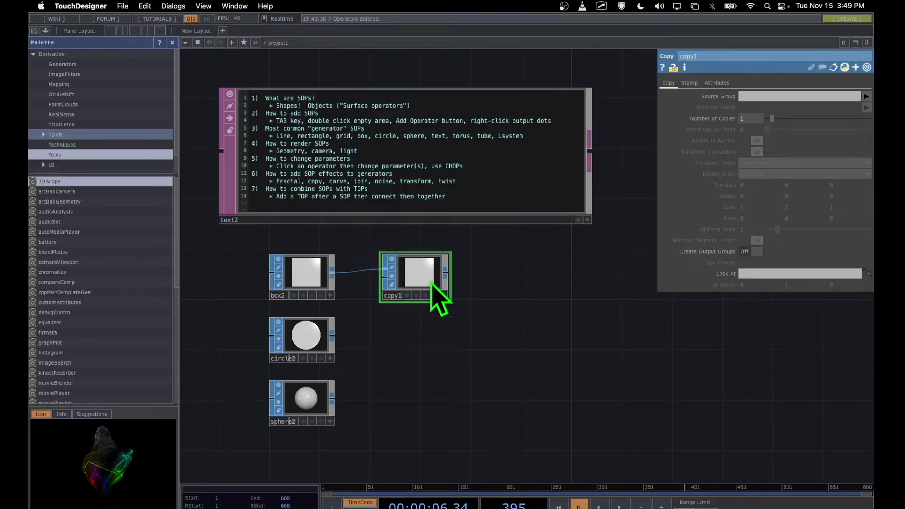
key("Delete")
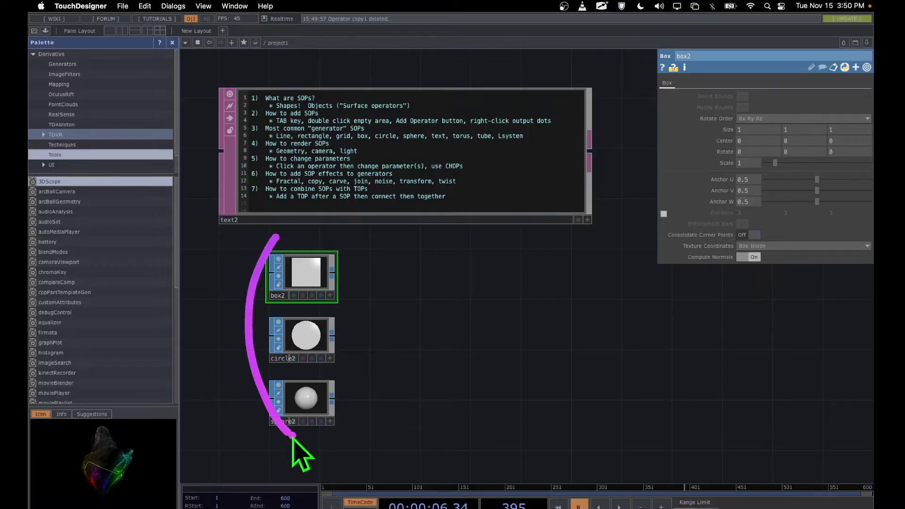
left_click_drag(293, 437, 378, 227)
mouse_move(579, 285)
left_mouse_down()
mouse_move(493, 290)
mouse_move(463, 406)
left_mouse_up()
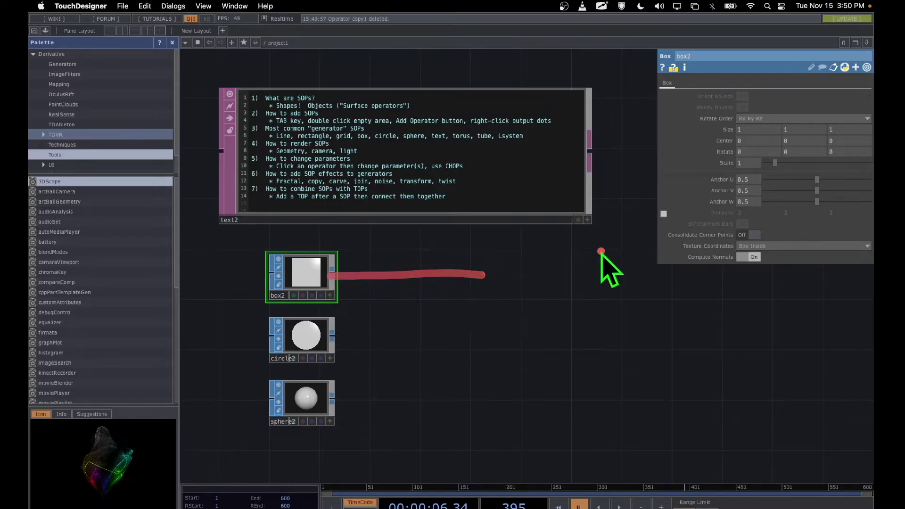
mouse_move(601, 251)
left_mouse_down()
mouse_move(430, 383)
mouse_move(677, 369)
mouse_move(554, 249)
left_mouse_up()
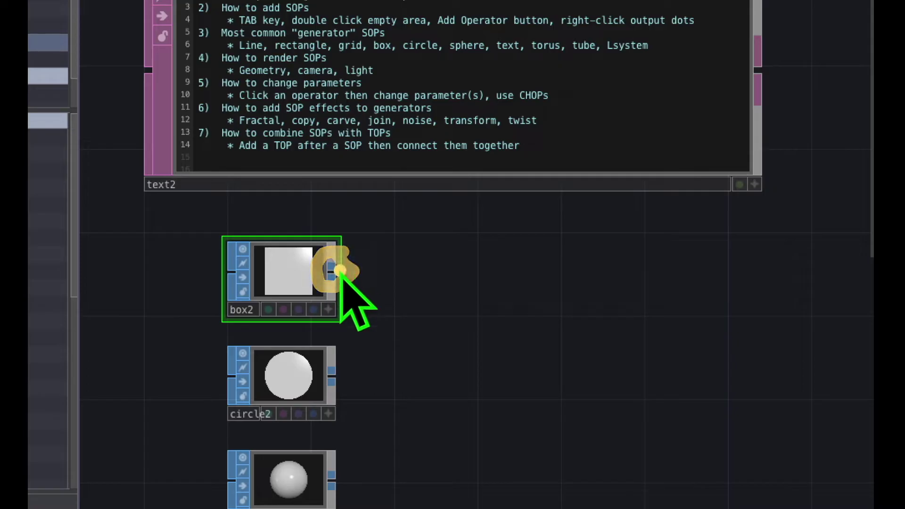
Add a Geometry COMP fed from the box operator's output and place it beside the box
left_click(333, 272)
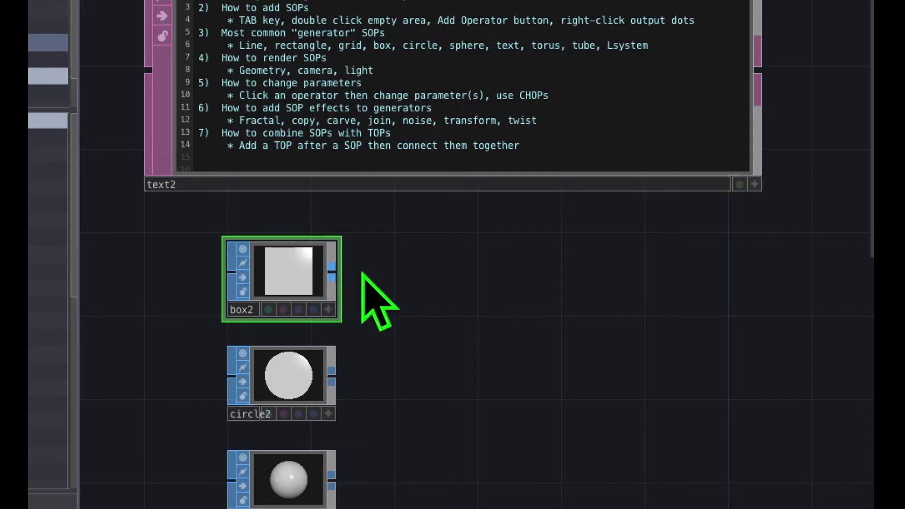
right_click(333, 273)
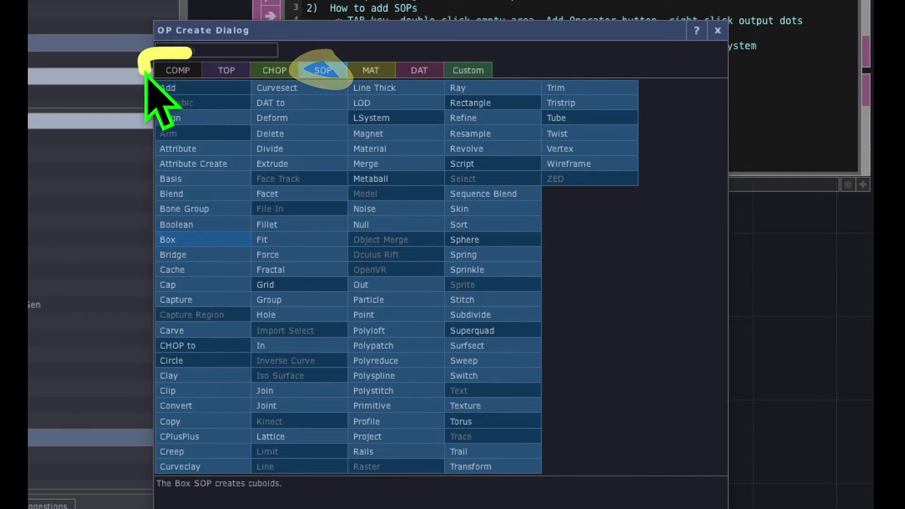
left_click(179, 70)
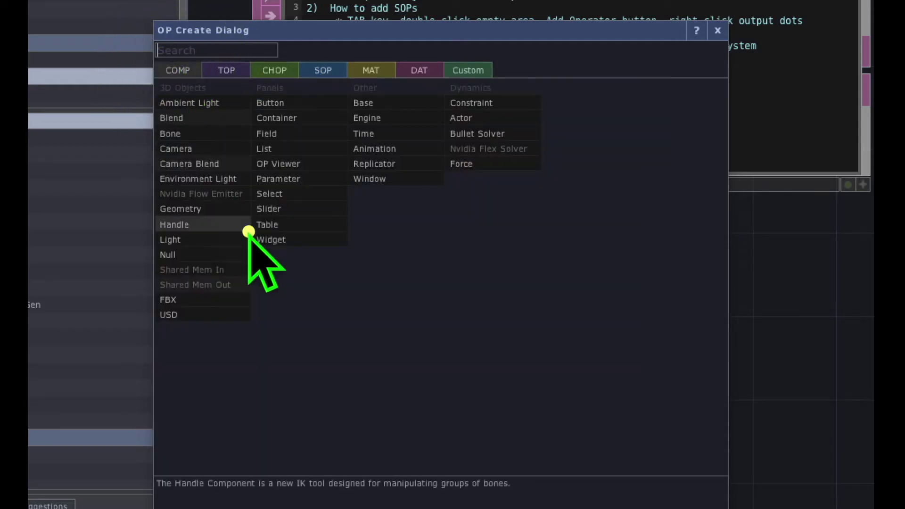
mouse_move(210, 196)
left_mouse_down()
mouse_move(162, 198)
mouse_move(176, 224)
mouse_move(211, 210)
left_mouse_up()
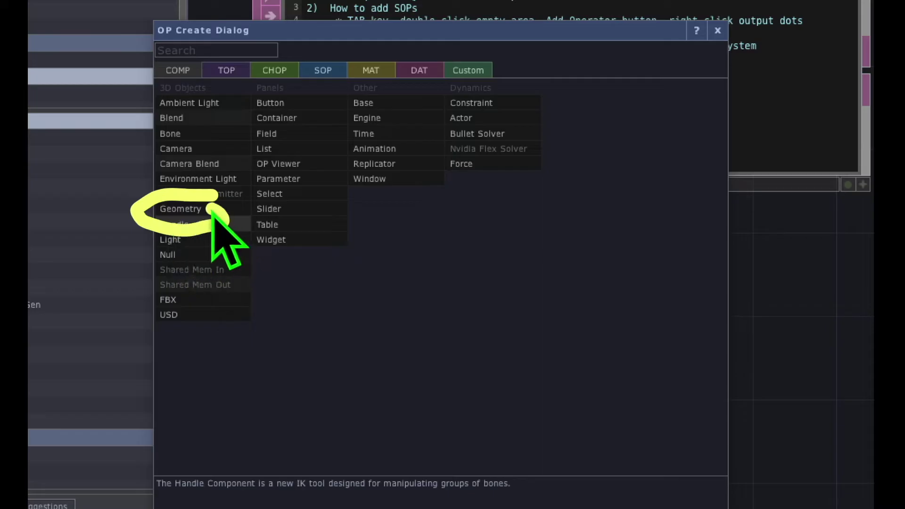
left_click(192, 208)
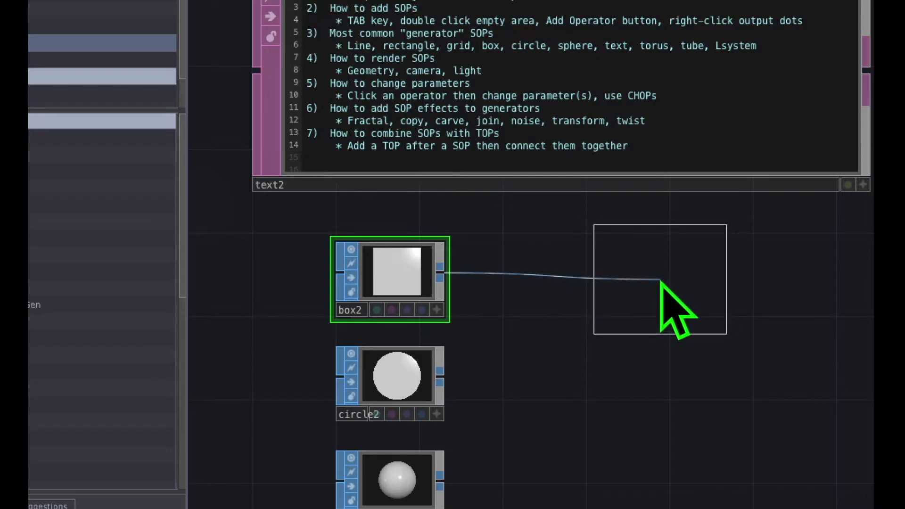
left_click(656, 283)
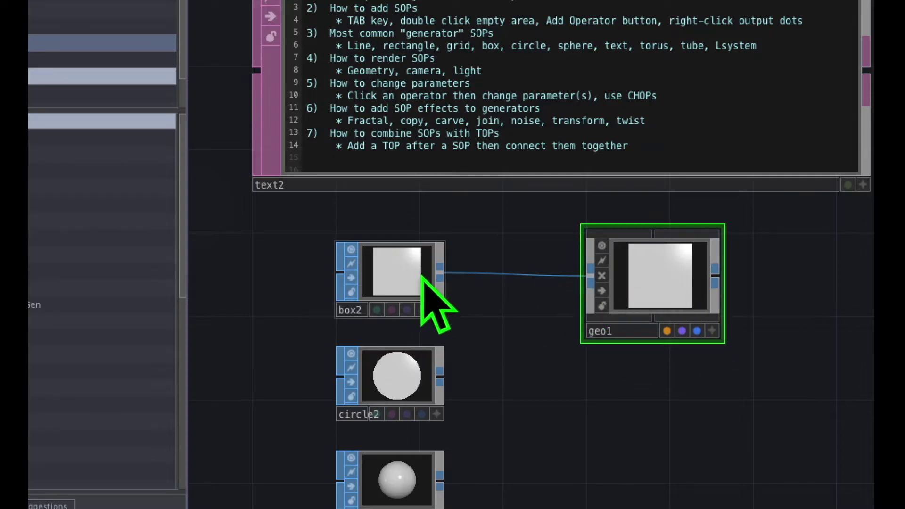
left_click(406, 276)
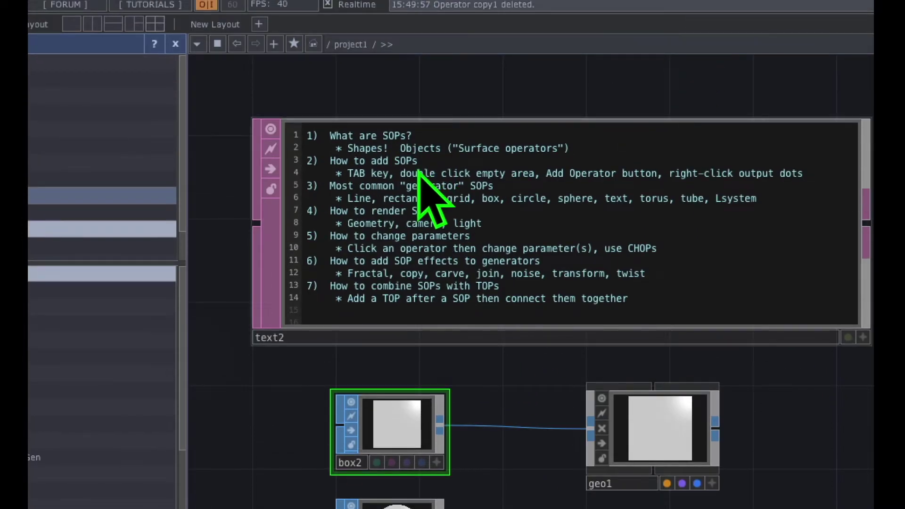
Add a Camera COMP to the network and place it directly above the geometry component
left_click_drag(267, 264, 274, 118)
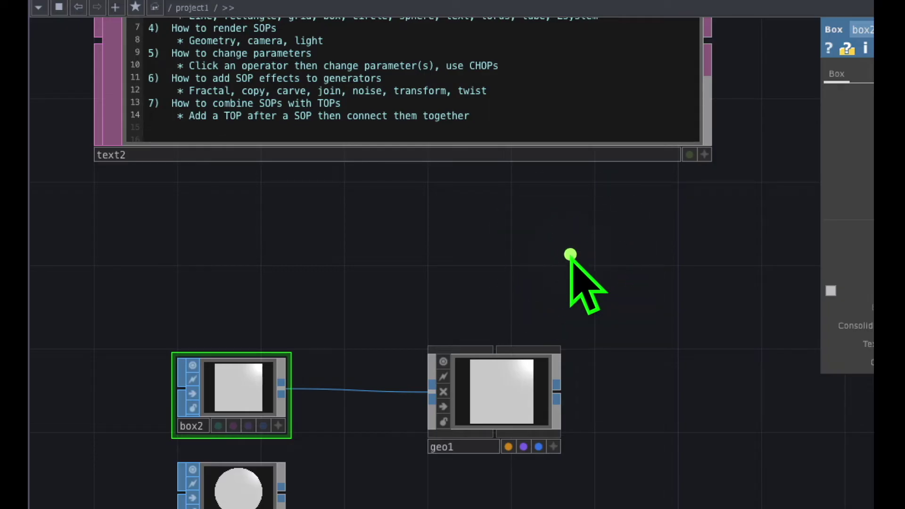
key("Tab")
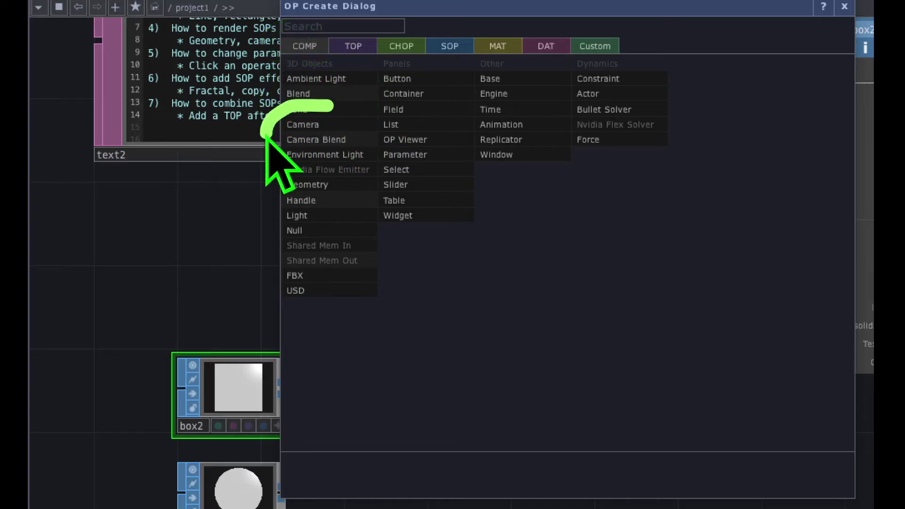
left_click(318, 125)
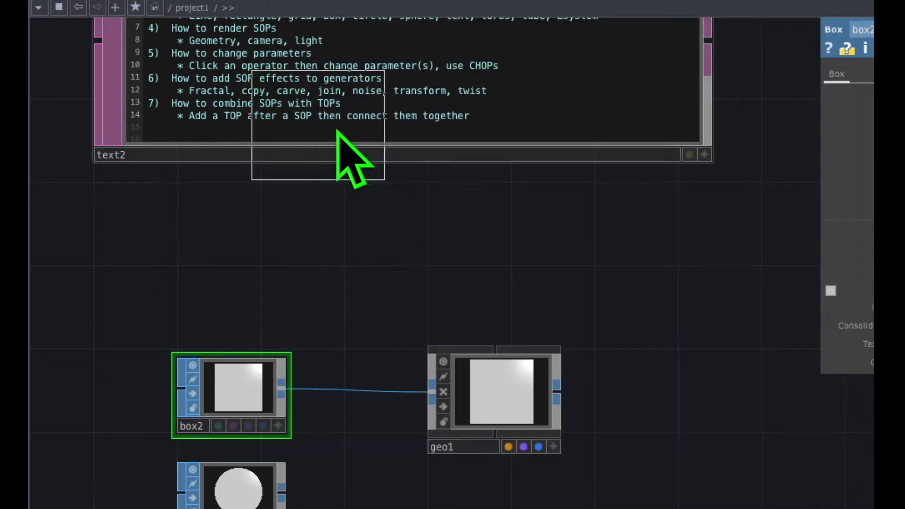
left_click(493, 230)
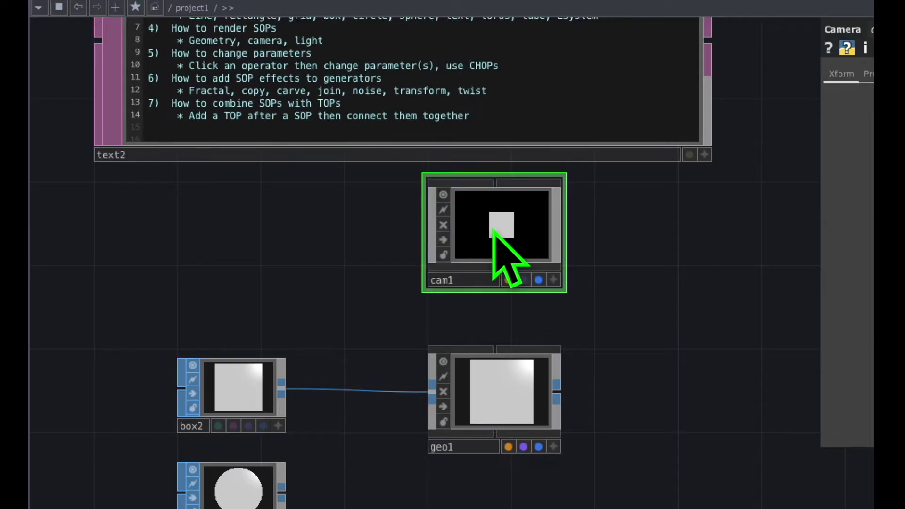
Add a Light COMP to the network and place it beside the camera component
left_click(663, 266)
key("Tab")
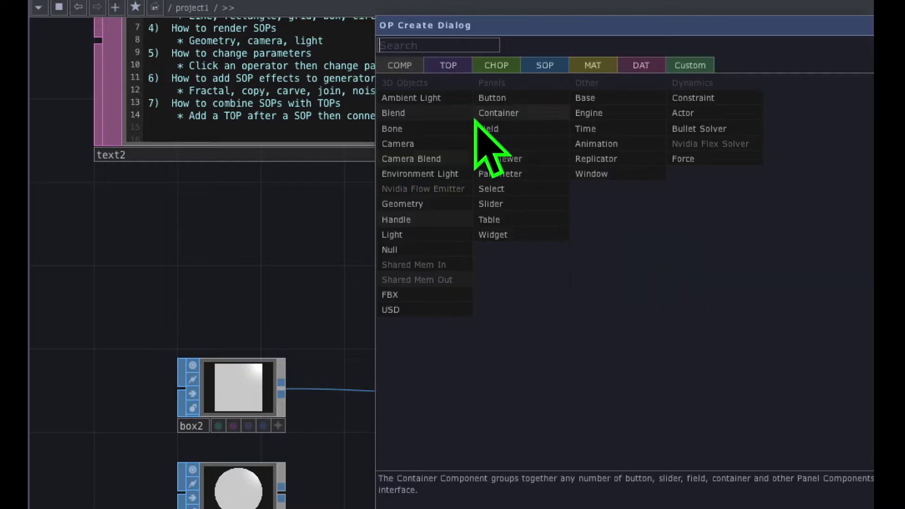
mouse_move(391, 5)
left_mouse_down()
mouse_move(469, 44)
mouse_move(465, 13)
mouse_move(410, 53)
mouse_move(378, 53)
mouse_move(358, 96)
mouse_move(455, 80)
left_mouse_up()
mouse_move(413, 223)
left_mouse_down()
mouse_move(404, 245)
mouse_move(420, 259)
mouse_move(415, 241)
mouse_move(403, 243)
left_mouse_up()
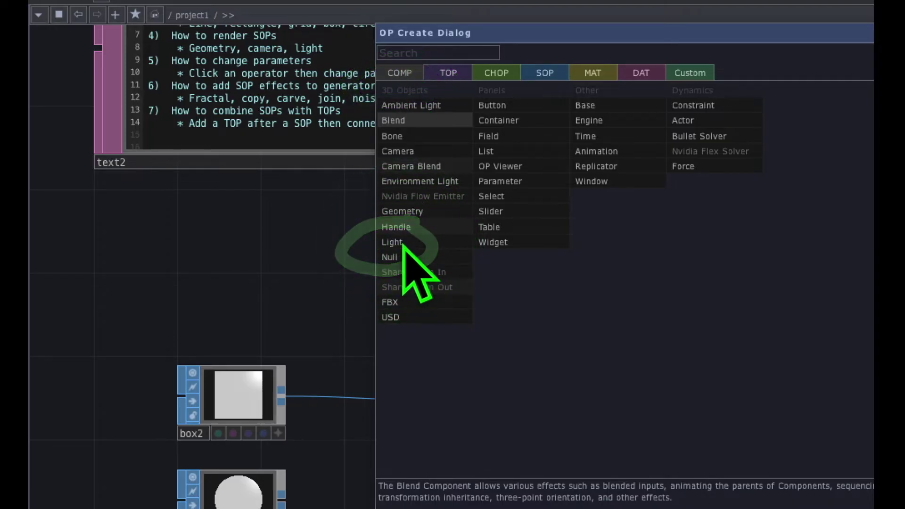
left_click(403, 243)
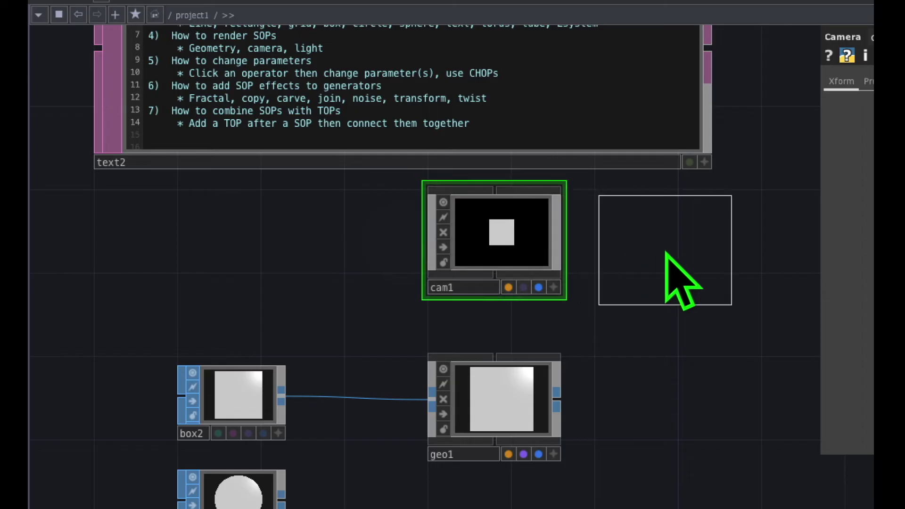
left_click(711, 246)
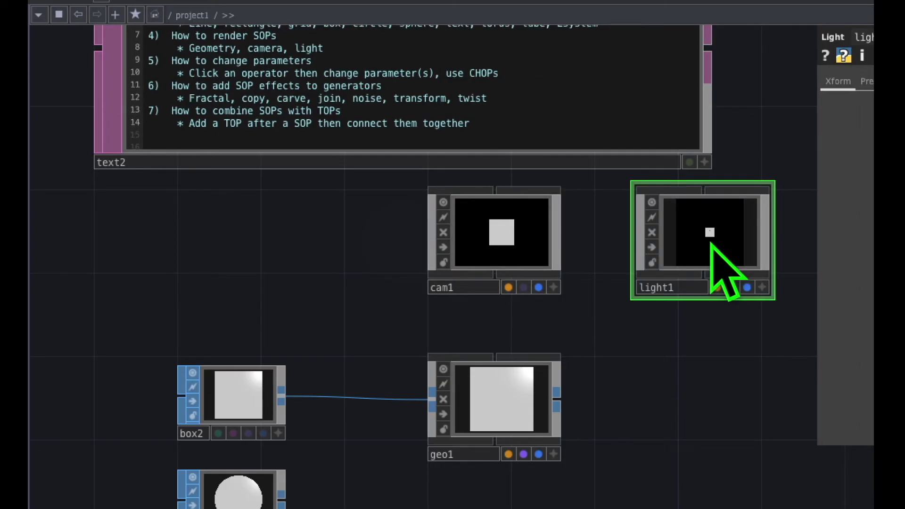
Search the TOP operators for "render" and add a Render TOP beside the geometry component, beneath the light
left_click_drag(703, 342, 627, 294)
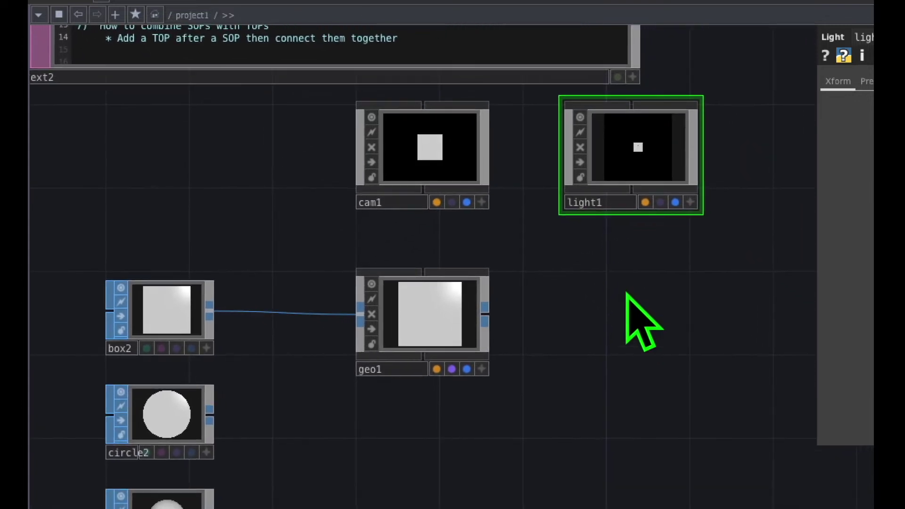
mouse_move(632, 259)
left_mouse_down()
mouse_move(556, 360)
mouse_move(683, 376)
mouse_move(651, 239)
left_mouse_up()
left_click(634, 315)
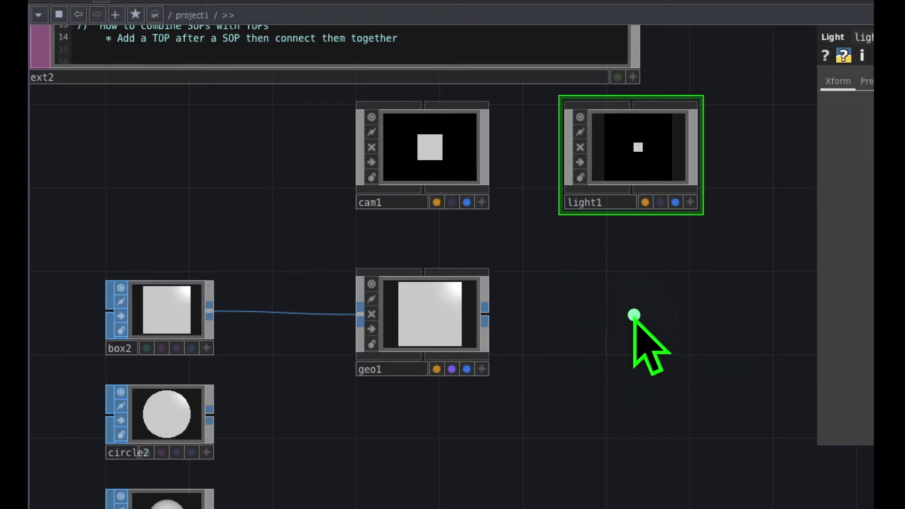
key("Tab")
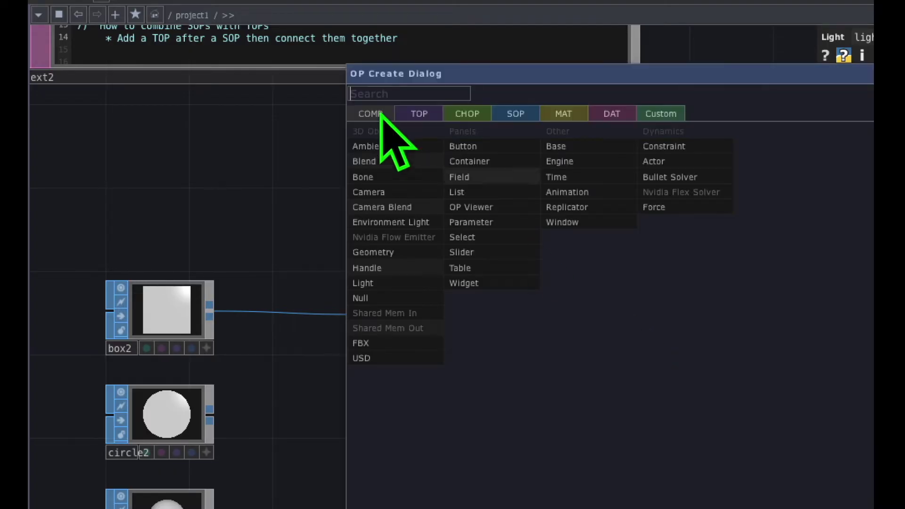
mouse_move(396, 48)
left_mouse_down()
mouse_move(344, 95)
mouse_move(370, 51)
mouse_move(420, 71)
mouse_move(460, 137)
mouse_move(424, 115)
left_mouse_up()
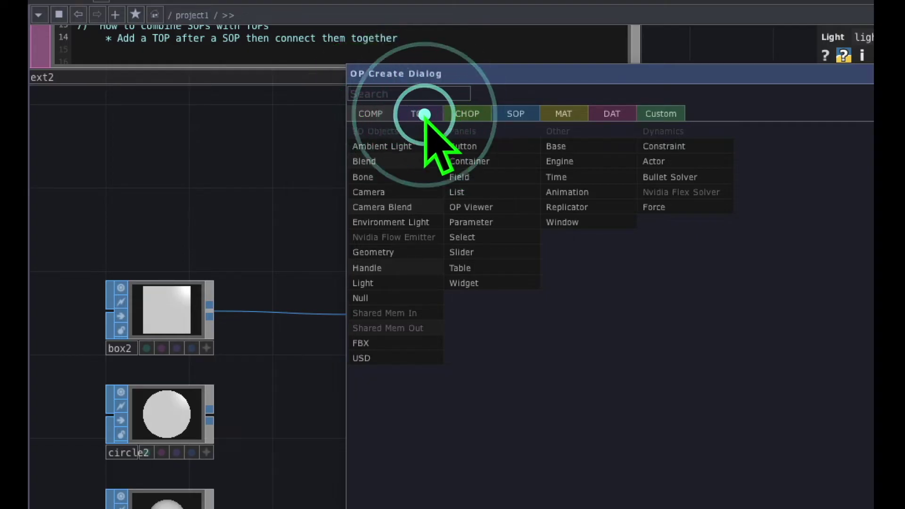
left_click(425, 115)
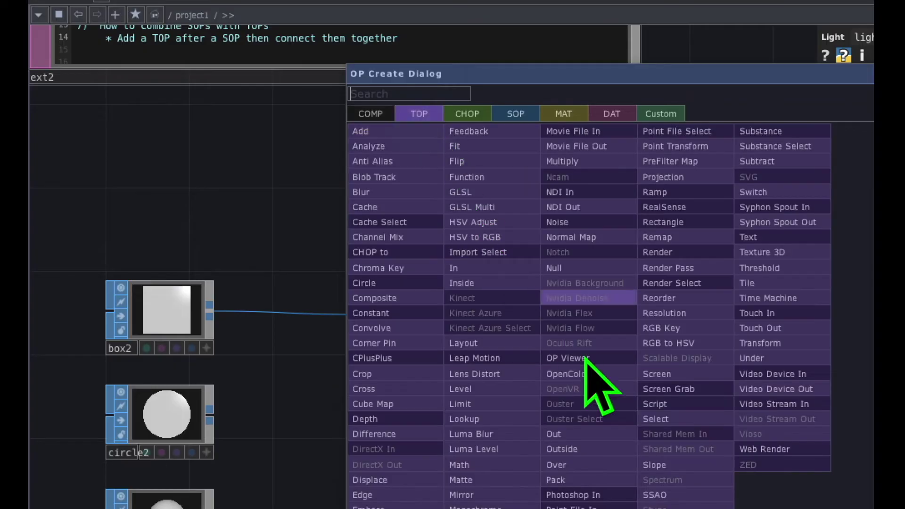
mouse_move(690, 226)
left_mouse_down()
mouse_move(630, 228)
mouse_move(618, 280)
mouse_move(674, 279)
mouse_move(678, 246)
left_mouse_up()
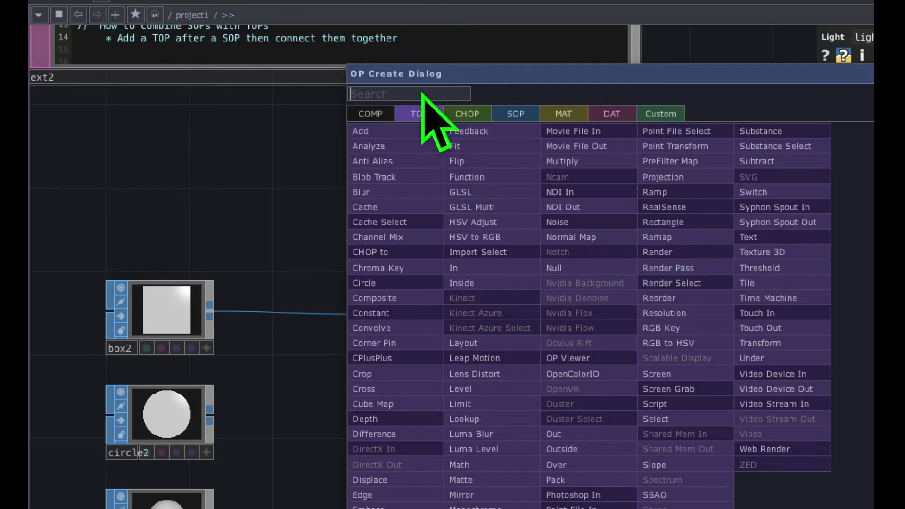
type("render")
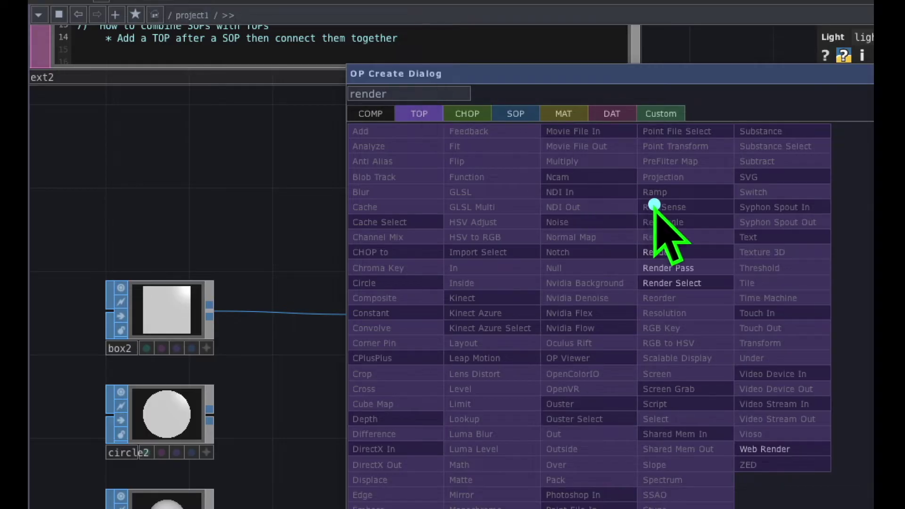
mouse_move(678, 224)
left_mouse_down()
mouse_move(608, 240)
mouse_move(698, 282)
mouse_move(645, 225)
left_mouse_up()
mouse_move(402, 126)
left_mouse_down()
mouse_move(445, 107)
mouse_move(388, 137)
mouse_move(429, 127)
left_mouse_up()
mouse_move(679, 225)
left_mouse_down()
mouse_move(639, 283)
mouse_move(672, 229)
left_mouse_up()
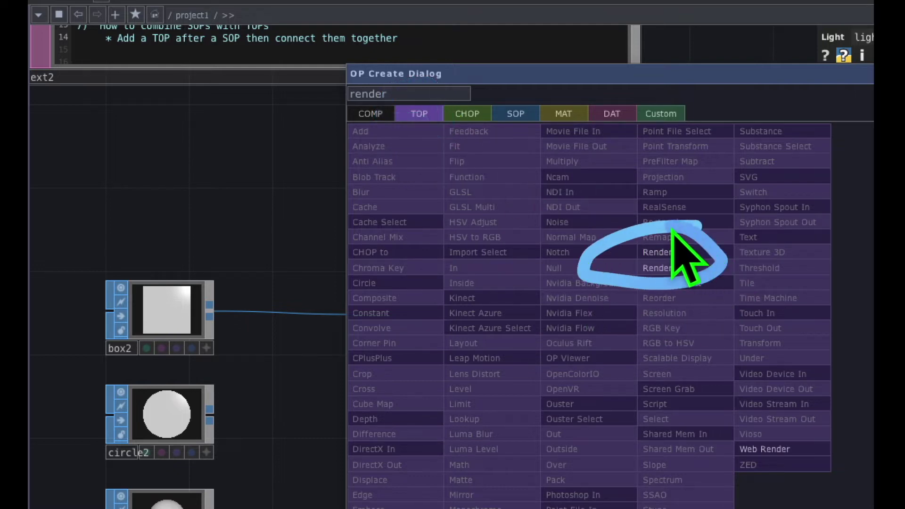
left_click(663, 255)
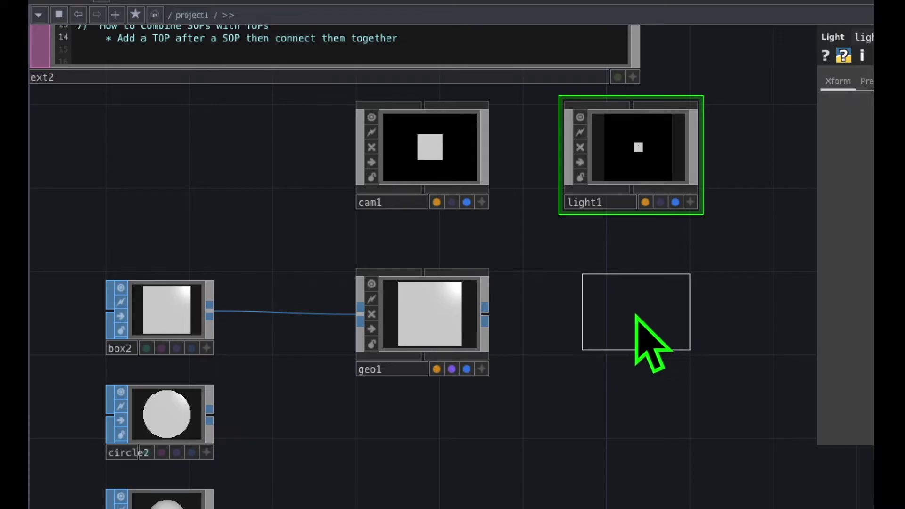
left_click(639, 330)
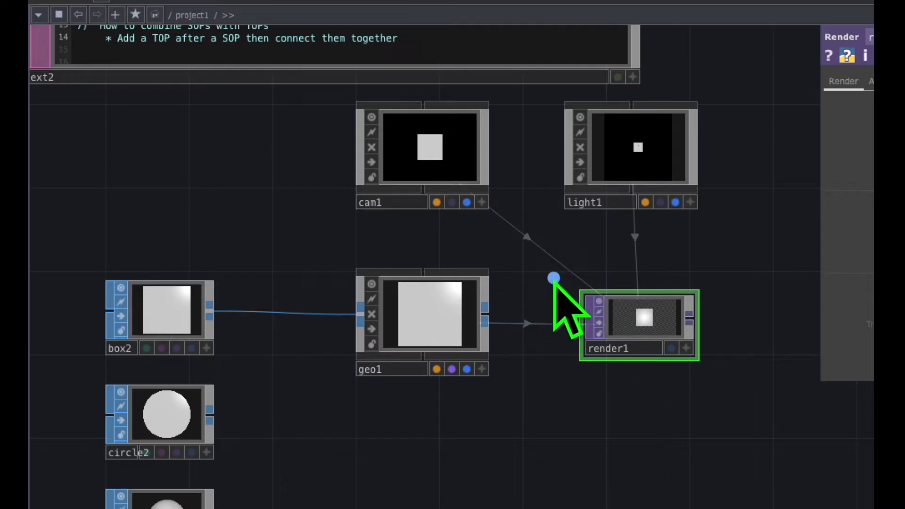
mouse_move(617, 287)
left_mouse_down()
mouse_move(576, 323)
mouse_move(697, 302)
mouse_move(600, 293)
mouse_move(612, 285)
left_mouse_up()
left_click_drag(504, 203, 554, 240)
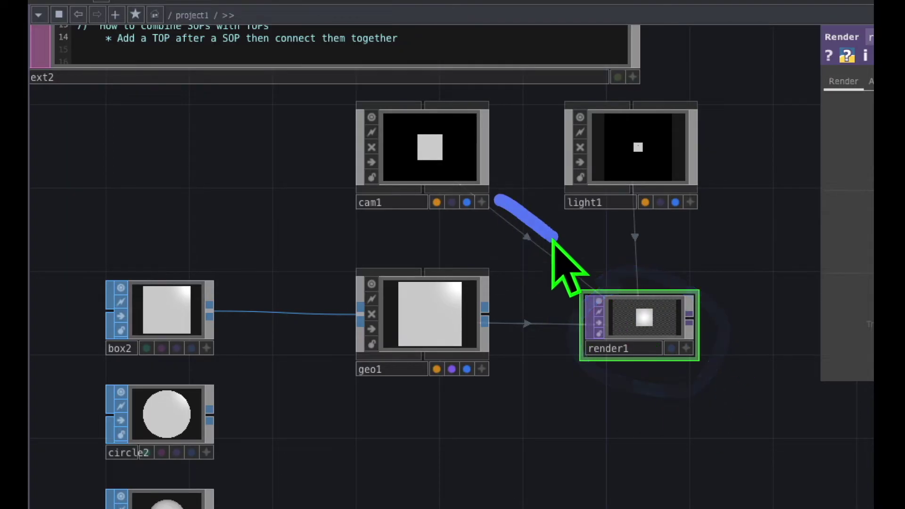
left_click_drag(638, 196, 638, 281)
mouse_move(537, 321)
left_mouse_down()
mouse_move(492, 334)
mouse_move(576, 336)
left_mouse_up()
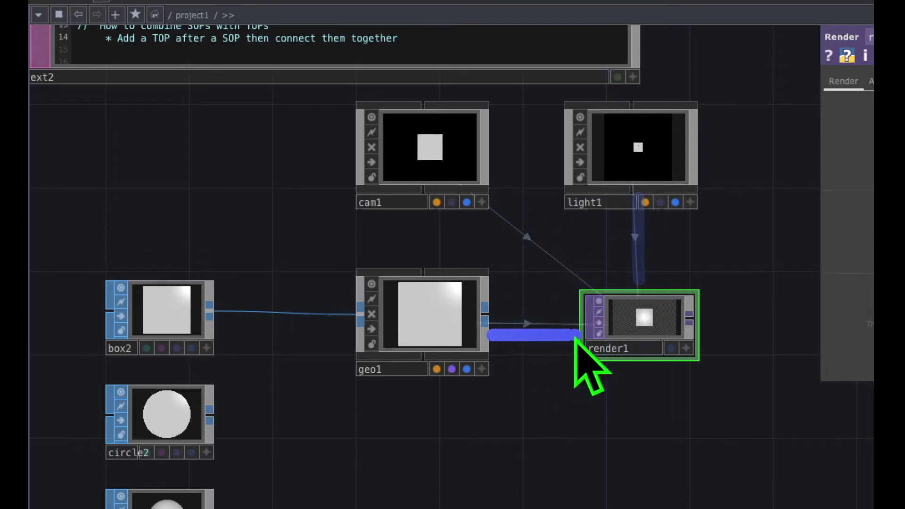
left_click_drag(566, 236, 566, 236)
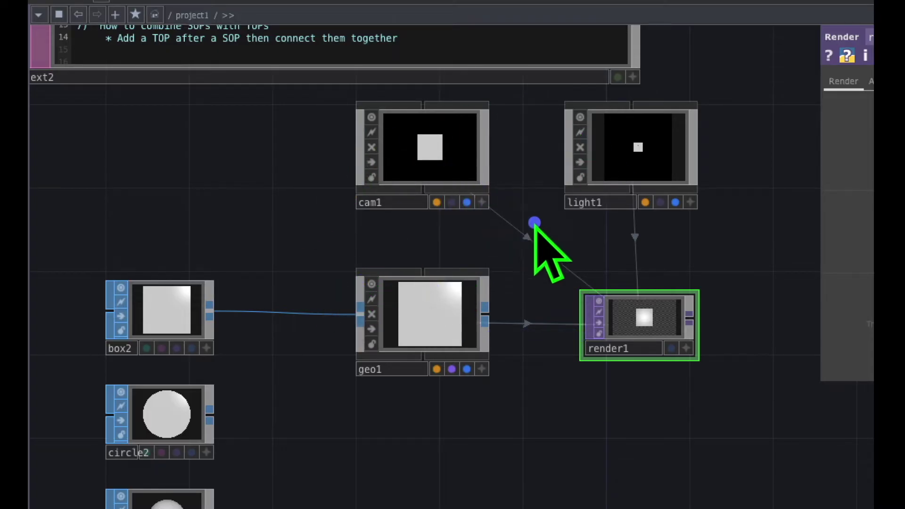
mouse_move(661, 269)
left_mouse_down()
mouse_move(536, 330)
mouse_move(681, 394)
mouse_move(656, 256)
left_mouse_up()
mouse_move(561, 306)
left_mouse_down()
mouse_move(224, 295)
mouse_move(216, 307)
left_mouse_up()
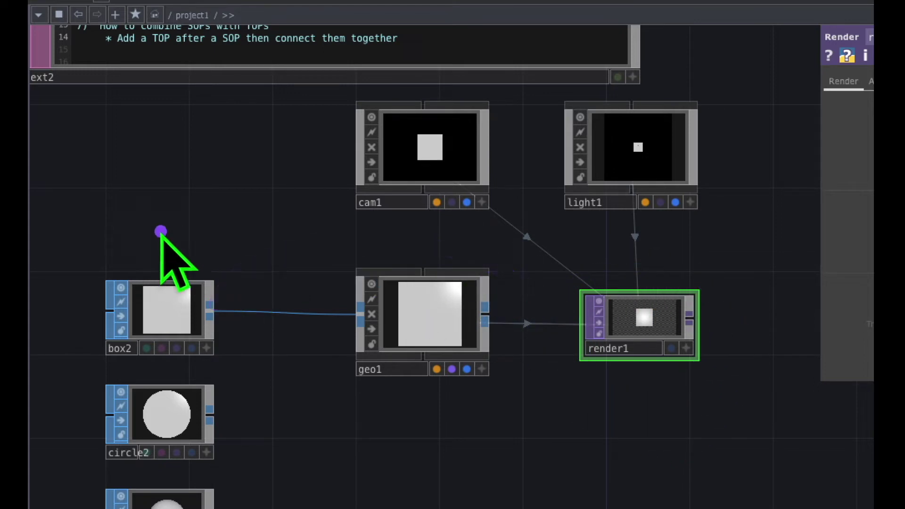
mouse_move(172, 230)
left_mouse_down()
mouse_move(87, 293)
mouse_move(169, 378)
mouse_move(239, 296)
mouse_move(143, 238)
left_mouse_up()
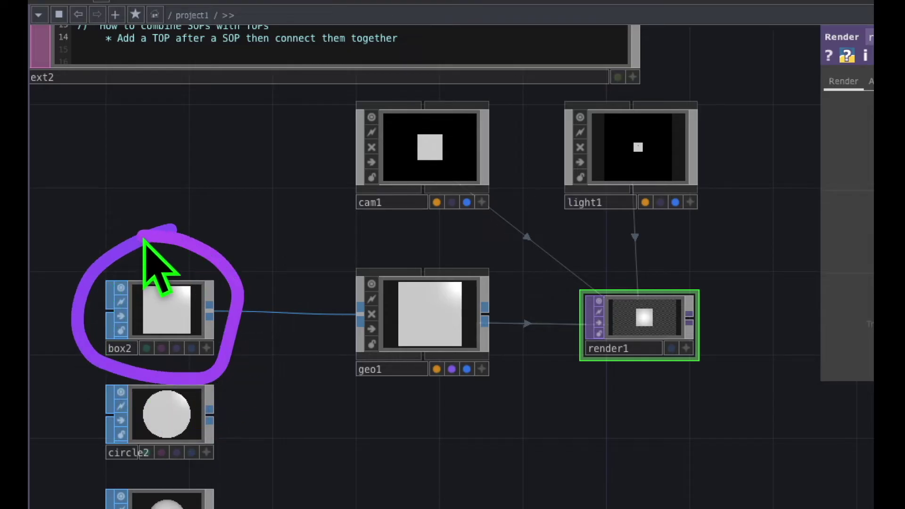
left_click(256, 258)
left_click_drag(218, 314, 349, 316)
mouse_move(446, 268)
left_mouse_down()
mouse_move(453, 263)
mouse_move(341, 276)
mouse_move(366, 403)
mouse_move(508, 363)
mouse_move(455, 259)
left_mouse_up()
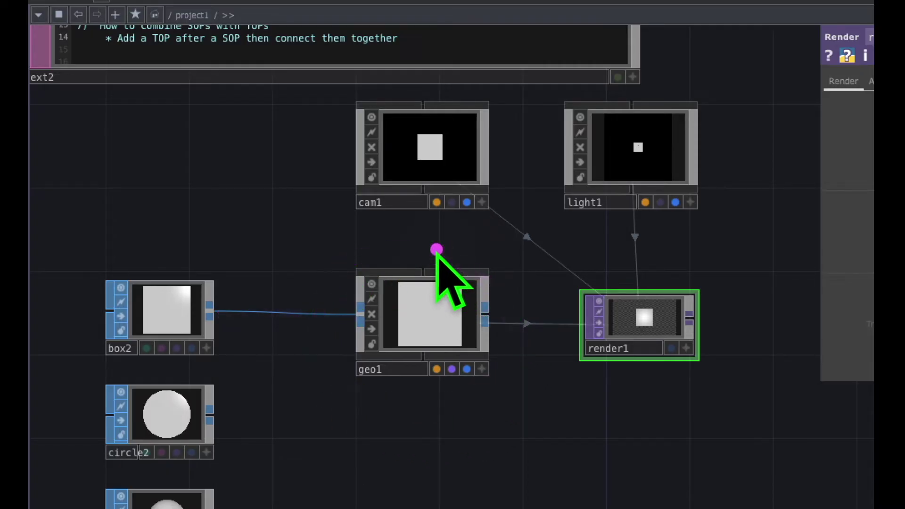
mouse_move(452, 74)
left_mouse_down()
mouse_move(419, 79)
mouse_move(355, 238)
mouse_move(539, 173)
mouse_move(409, 66)
left_mouse_up()
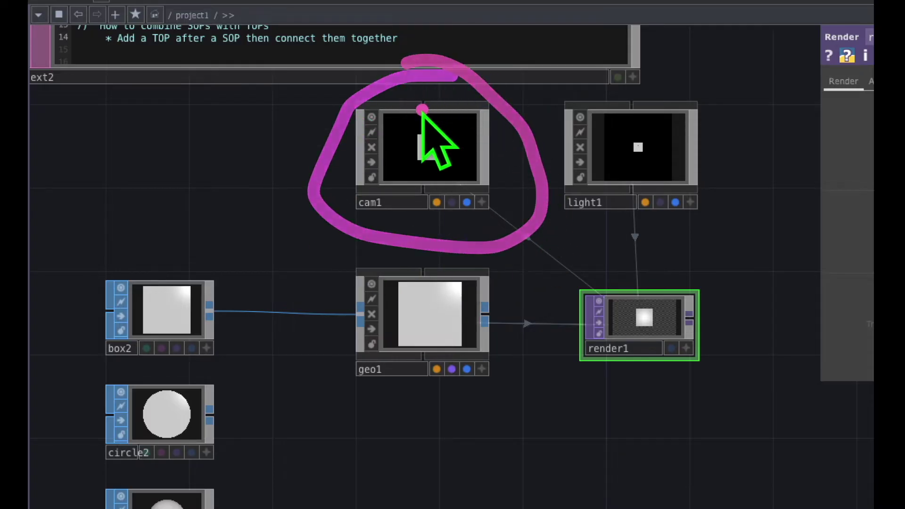
left_click_drag(430, 192, 430, 277)
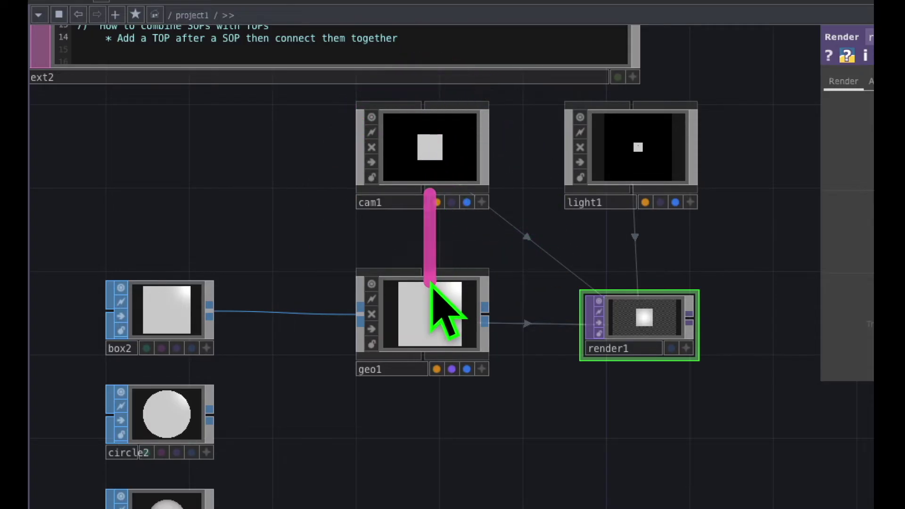
mouse_move(668, 93)
left_mouse_down()
mouse_move(552, 113)
mouse_move(698, 202)
mouse_move(639, 92)
left_mouse_up()
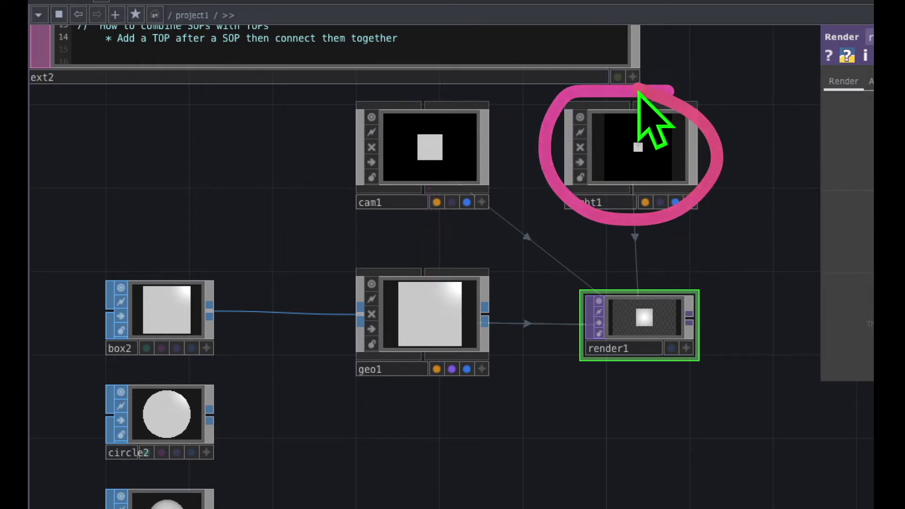
mouse_move(575, 203)
left_mouse_down()
mouse_move(487, 297)
mouse_move(480, 325)
mouse_move(590, 321)
left_mouse_up()
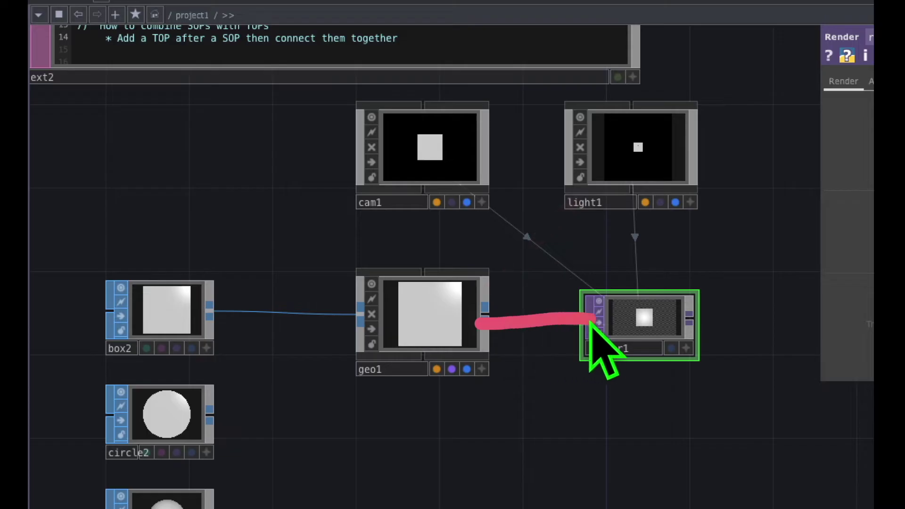
mouse_move(679, 260)
left_mouse_down()
mouse_move(559, 307)
mouse_move(731, 279)
mouse_move(698, 266)
left_mouse_up()
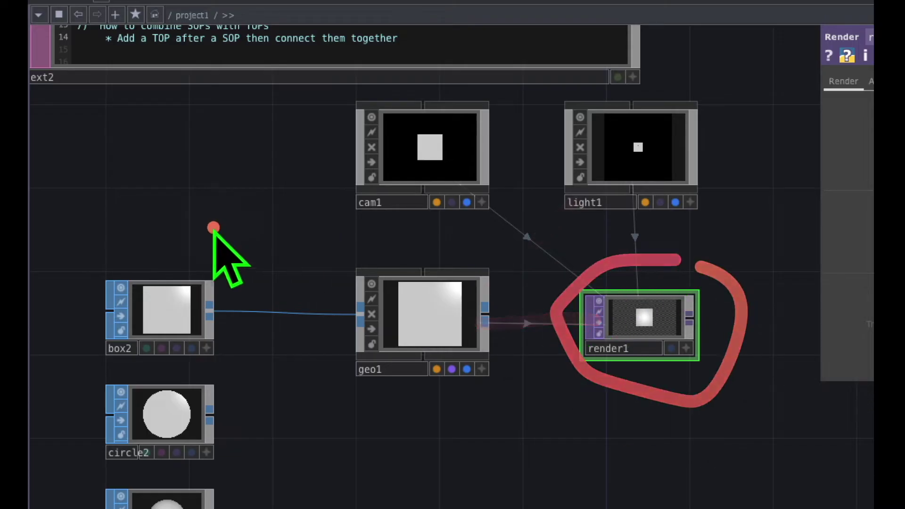
mouse_move(122, 230)
left_mouse_down()
mouse_move(101, 259)
mouse_move(283, 349)
mouse_move(54, 271)
left_mouse_up()
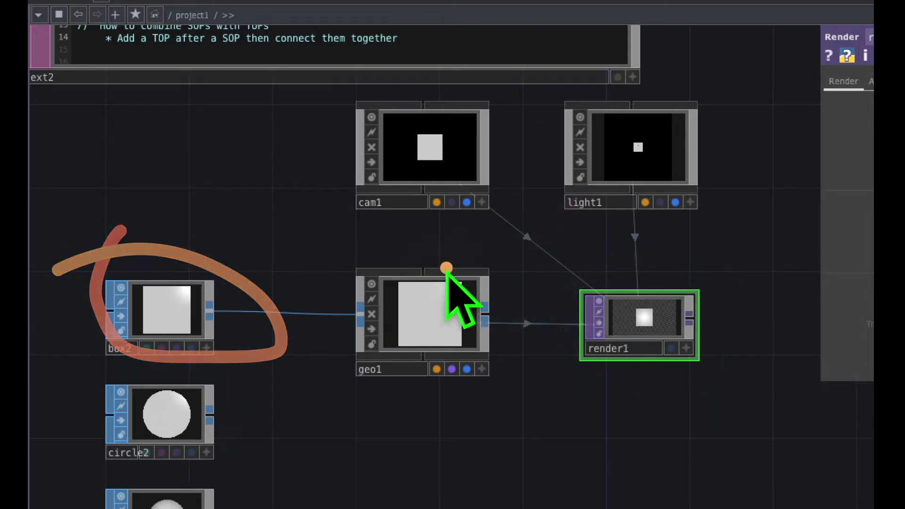
mouse_move(447, 268)
left_mouse_down()
mouse_move(337, 277)
mouse_move(384, 404)
mouse_move(493, 259)
mouse_move(421, 257)
left_mouse_up()
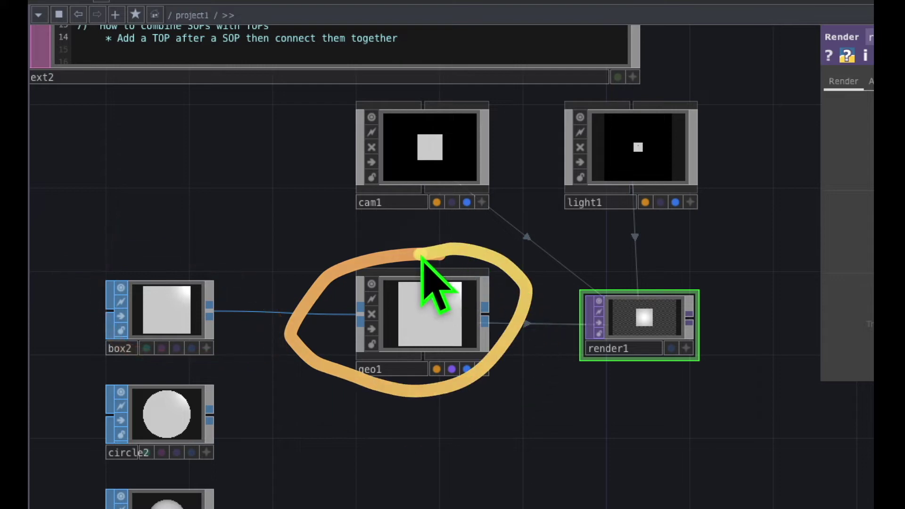
mouse_move(439, 78)
left_mouse_down()
mouse_move(430, 236)
mouse_move(377, 87)
left_mouse_up()
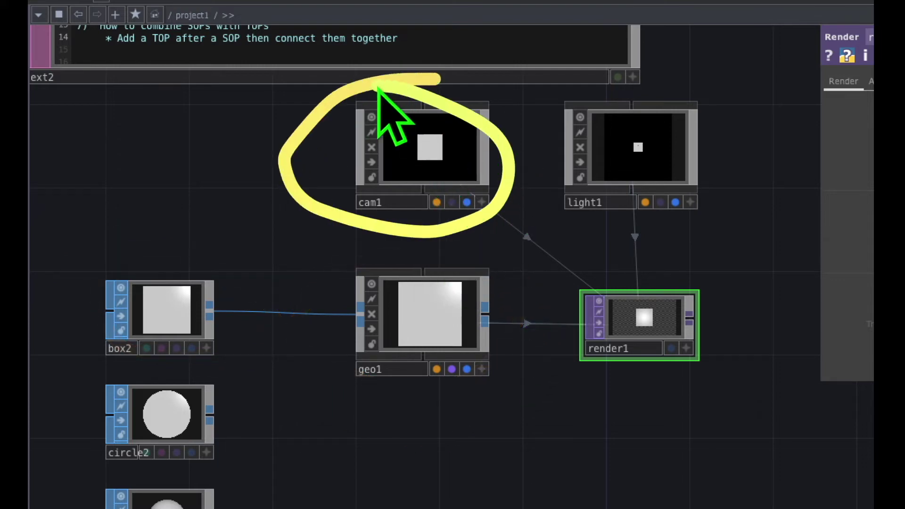
mouse_move(679, 90)
left_mouse_down()
mouse_move(528, 189)
mouse_move(748, 161)
mouse_move(665, 75)
left_mouse_up()
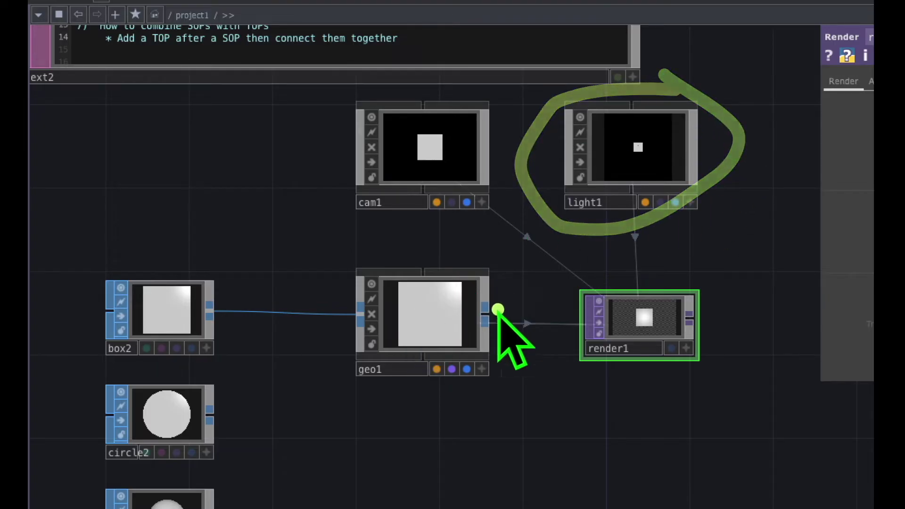
left_click_drag(483, 329, 589, 328)
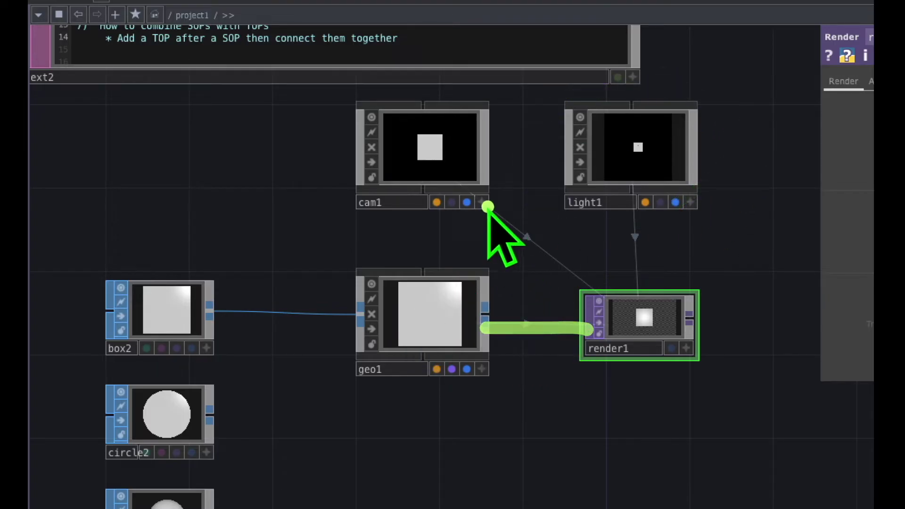
left_click_drag(488, 206, 592, 278)
mouse_move(645, 203)
left_mouse_down()
mouse_move(646, 298)
mouse_move(537, 319)
mouse_move(687, 428)
mouse_move(650, 283)
mouse_move(640, 293)
left_mouse_up()
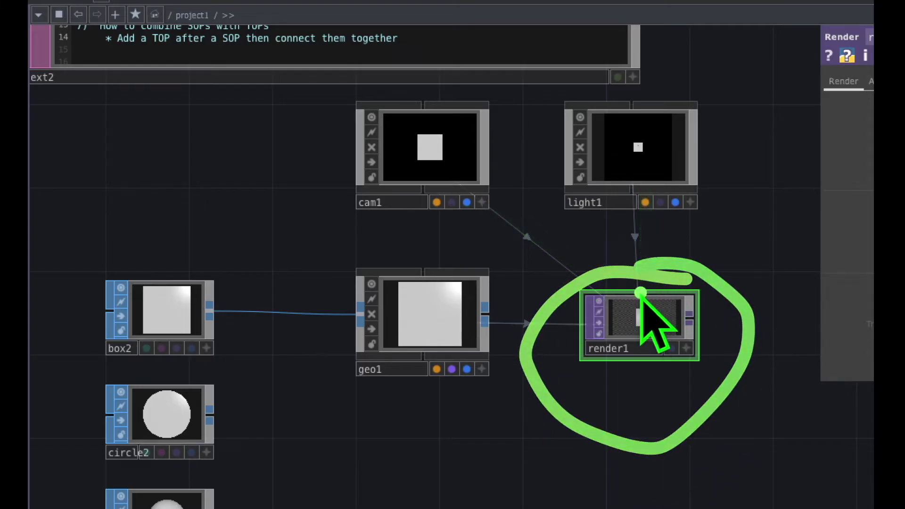
left_click(645, 318)
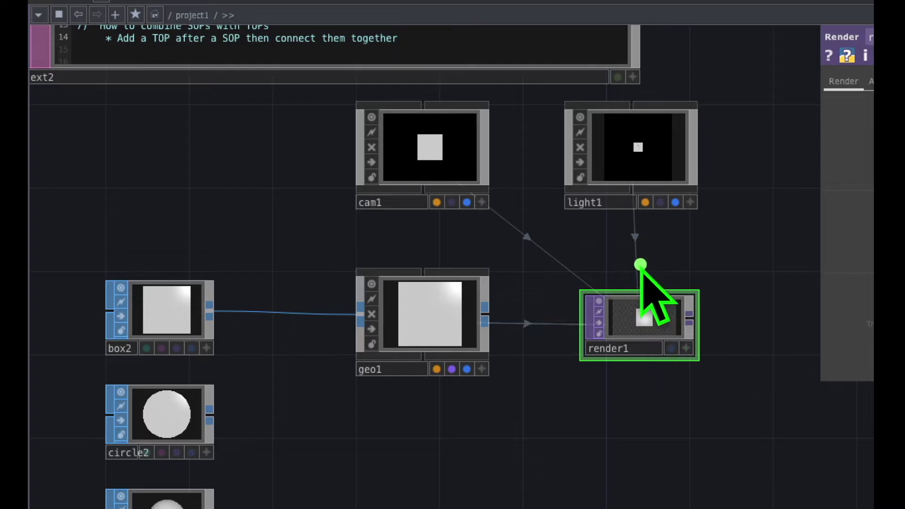
mouse_move(640, 265)
left_mouse_down()
mouse_move(562, 375)
mouse_move(632, 258)
mouse_move(616, 263)
left_mouse_up()
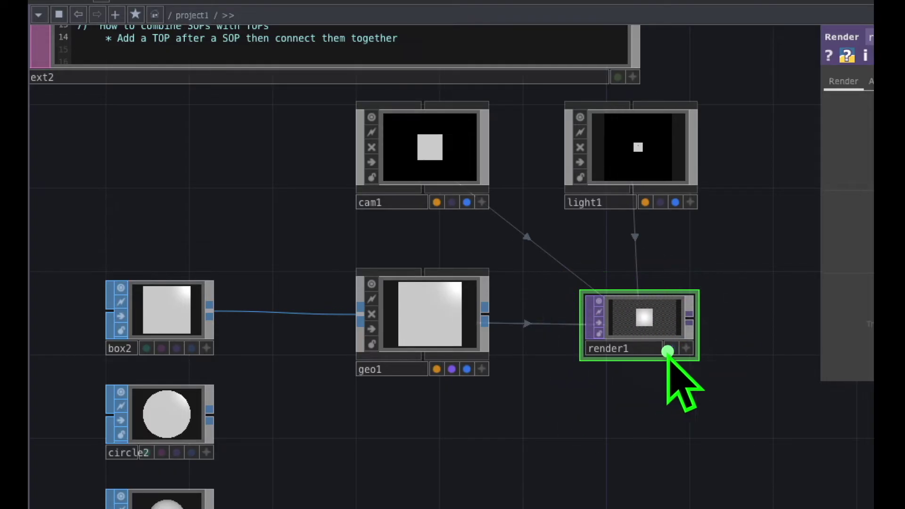
mouse_move(562, 398)
left_mouse_down()
mouse_move(500, 449)
mouse_move(621, 445)
mouse_move(574, 399)
left_mouse_up()
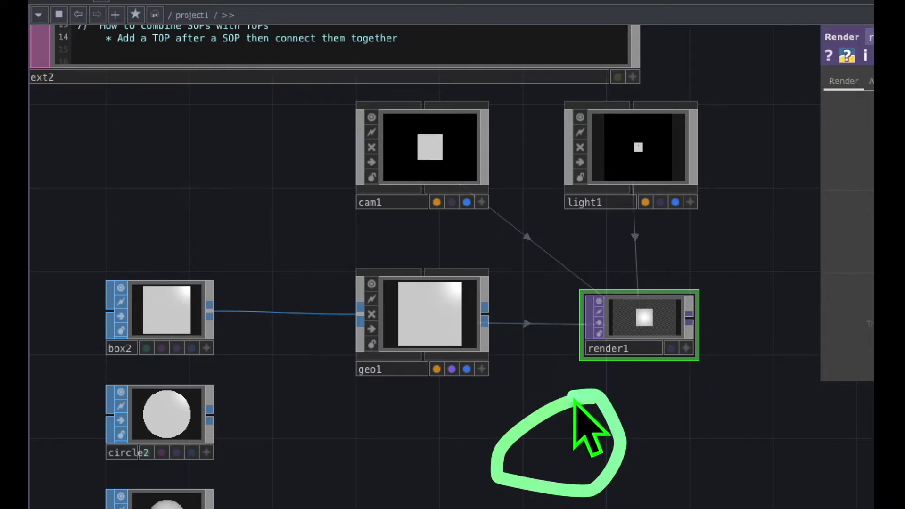
Turn on the Render TOP's display so its output fills the network background behind the operators
left_click(671, 349)
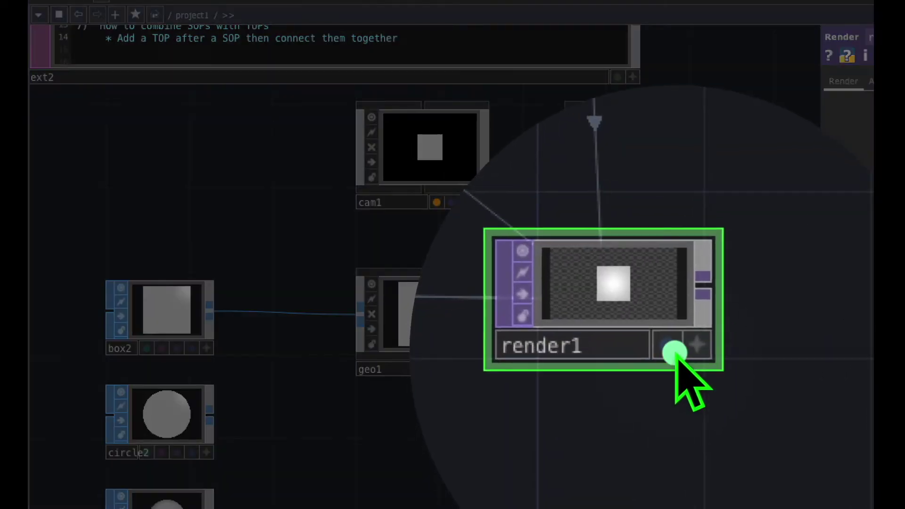
mouse_move(677, 328)
left_mouse_down()
mouse_move(643, 358)
mouse_move(685, 369)
mouse_move(676, 349)
mouse_move(660, 345)
mouse_move(673, 352)
left_mouse_up()
left_click(672, 350)
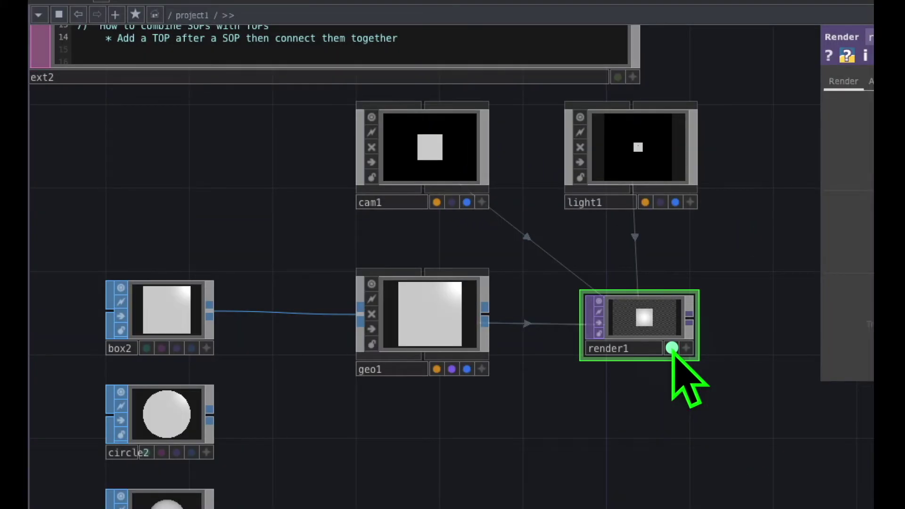
left_click(672, 349)
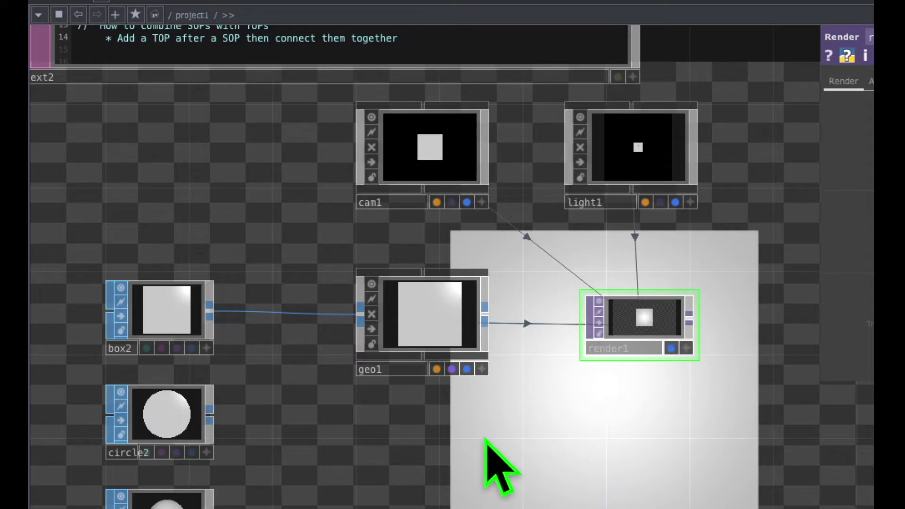
left_click_drag(487, 440, 525, 397)
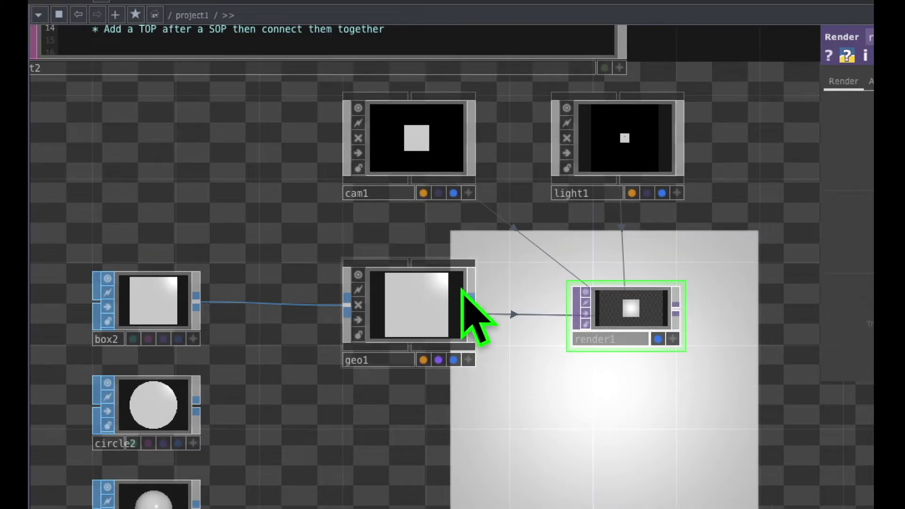
Make the camera component's viewer active and orbit its view so the box is rendered at an angle
mouse_move(387, 79)
left_mouse_down()
mouse_move(353, 248)
mouse_move(461, 75)
mouse_move(396, 73)
left_mouse_up()
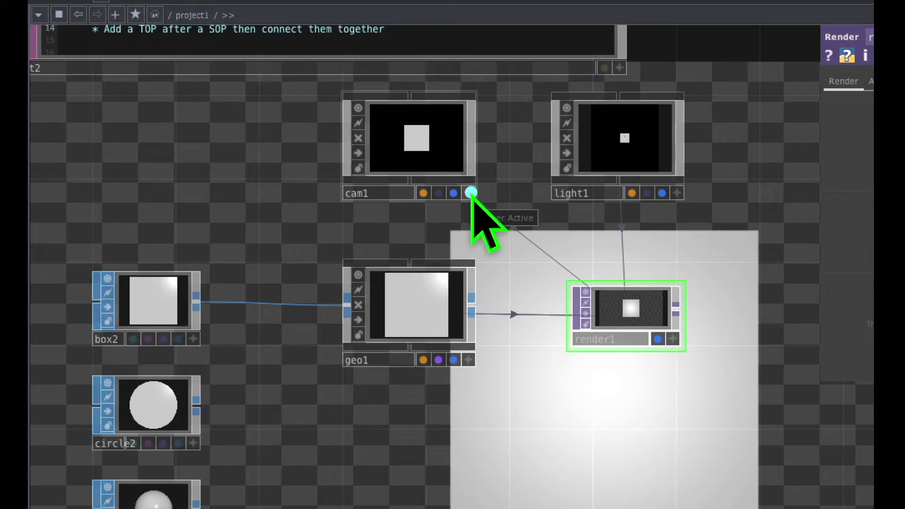
mouse_move(500, 188)
left_mouse_down()
mouse_move(444, 247)
mouse_move(536, 245)
mouse_move(492, 194)
left_mouse_up()
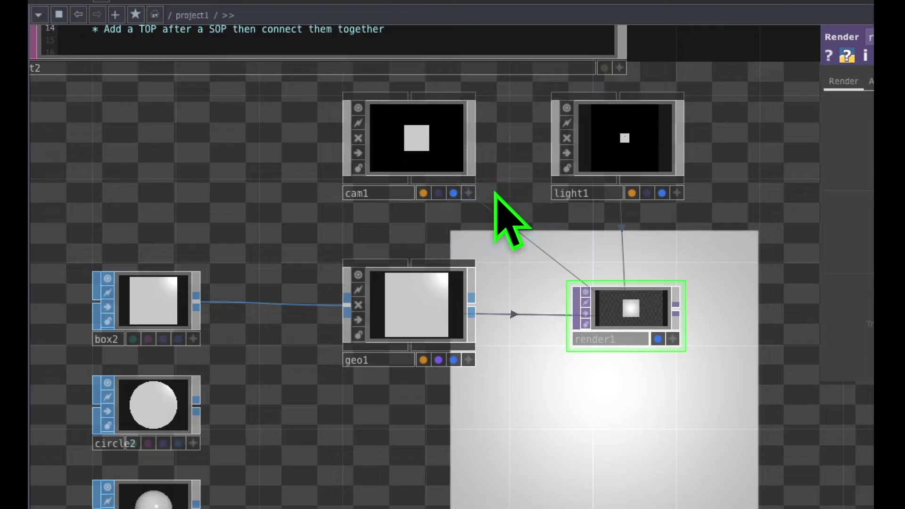
left_click(469, 193)
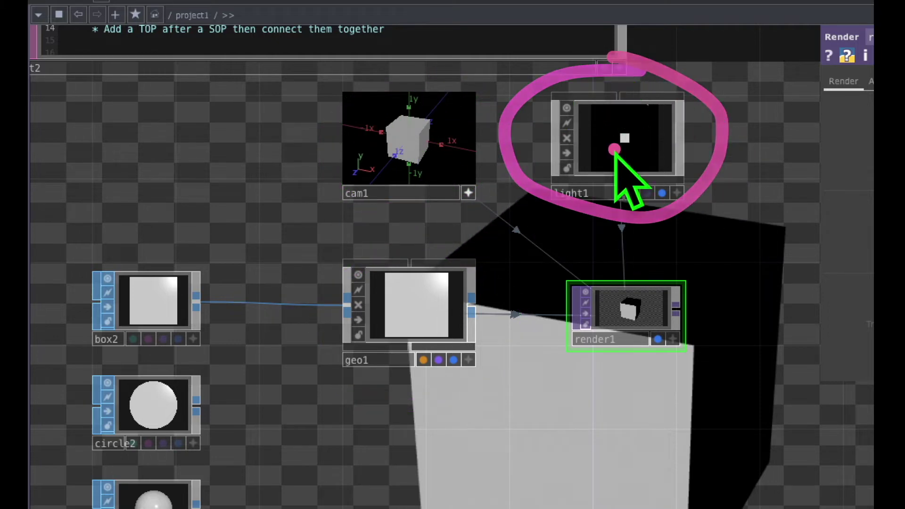
mouse_move(181, 297)
left_mouse_down()
mouse_move(326, 314)
mouse_move(400, 163)
mouse_move(613, 167)
mouse_move(606, 301)
left_mouse_up()
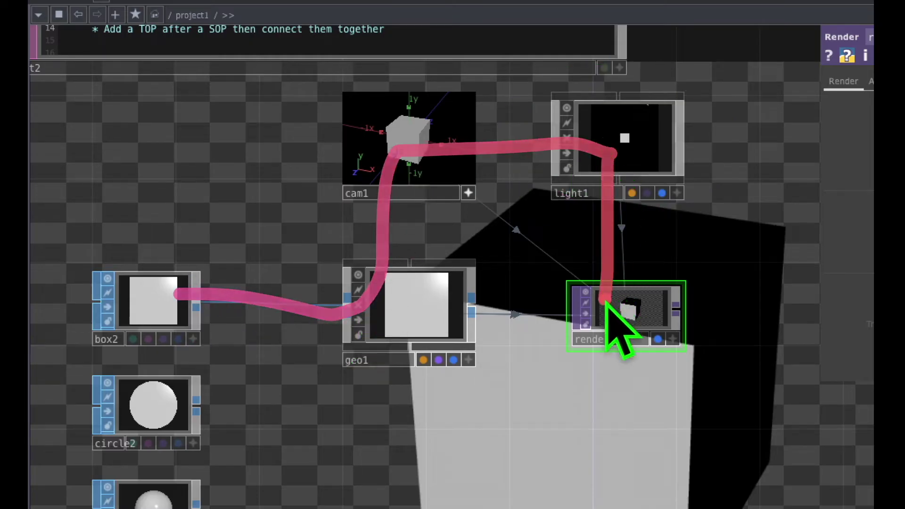
left_click(605, 298)
mouse_move(337, 431)
left_mouse_down()
mouse_move(347, 441)
mouse_move(526, 427)
left_mouse_up()
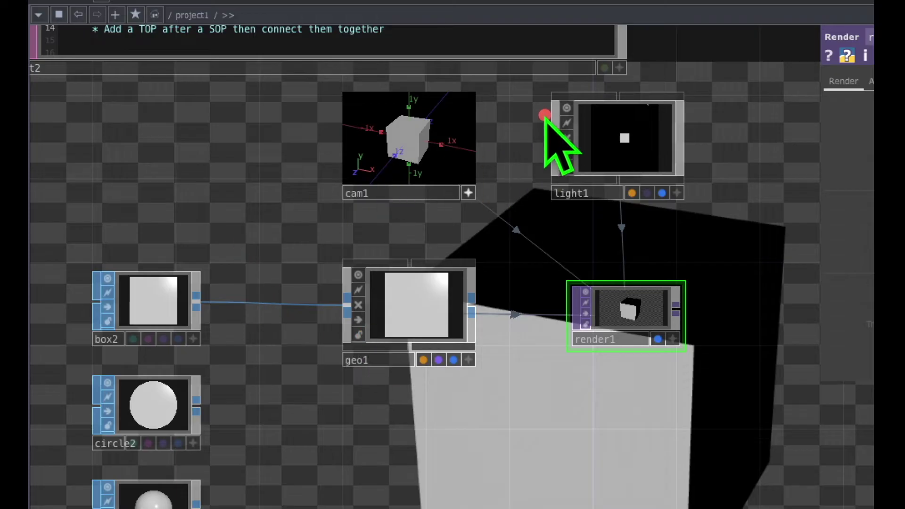
mouse_move(545, 115)
left_mouse_down()
mouse_move(523, 112)
mouse_move(306, 221)
mouse_move(383, 356)
mouse_move(684, 301)
mouse_move(582, 90)
mouse_move(519, 106)
mouse_move(342, 112)
mouse_move(459, 85)
left_mouse_up()
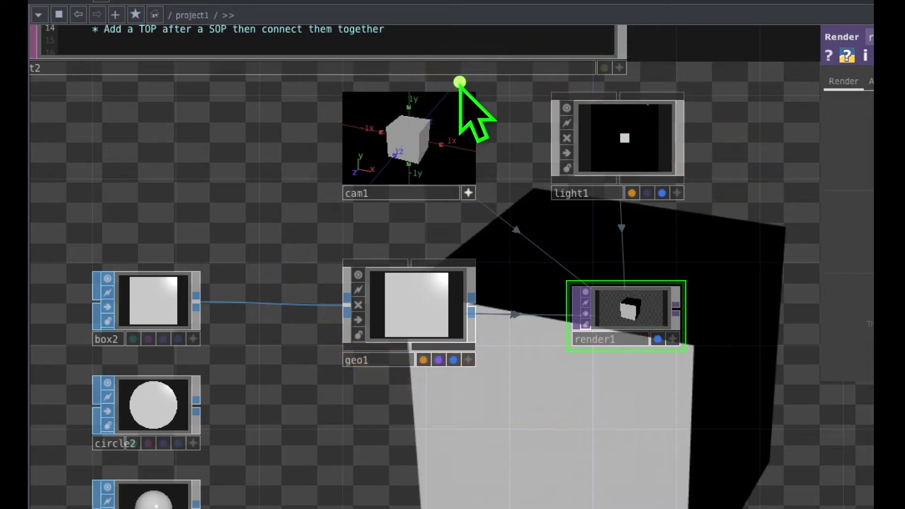
mouse_move(499, 72)
left_mouse_down()
mouse_move(422, 67)
mouse_move(443, 400)
mouse_move(633, 94)
left_mouse_up()
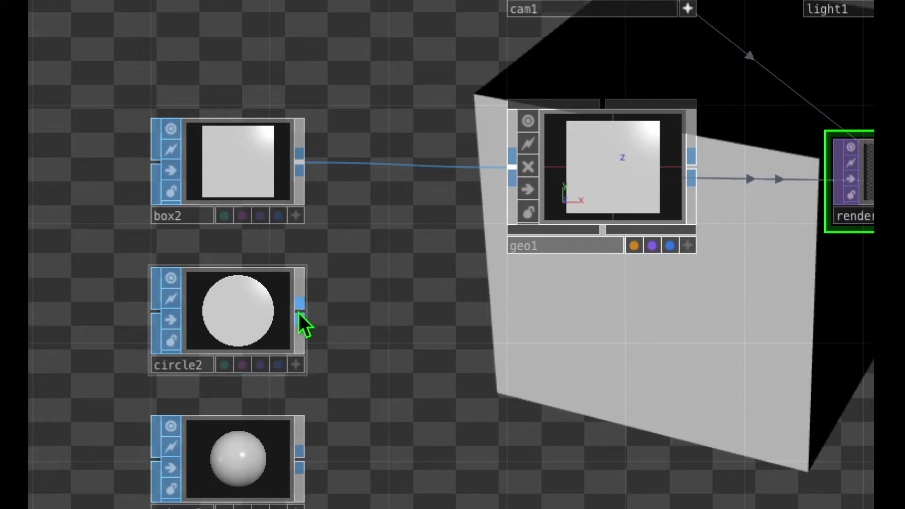
Feed the geometry component from the circle operator's output, and then from the sphere operator's output instead
left_click_drag(297, 311, 411, 166)
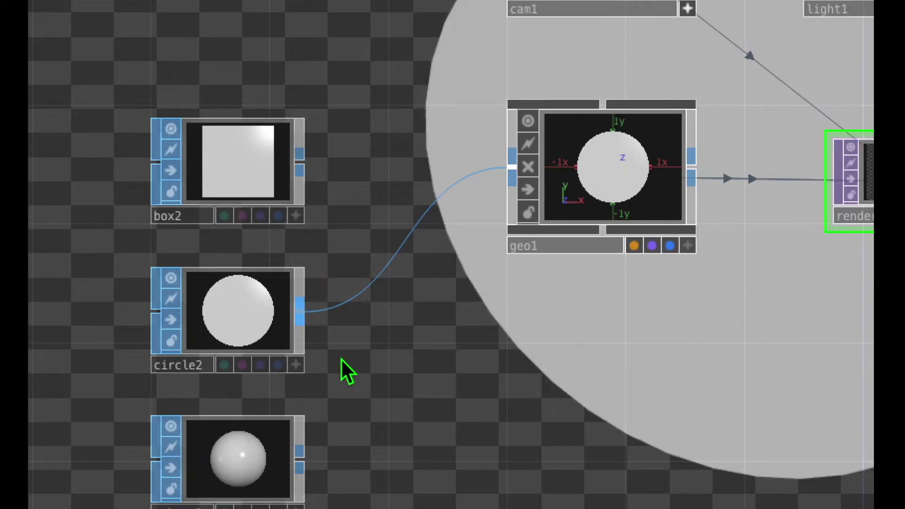
left_click_drag(360, 421, 340, 412)
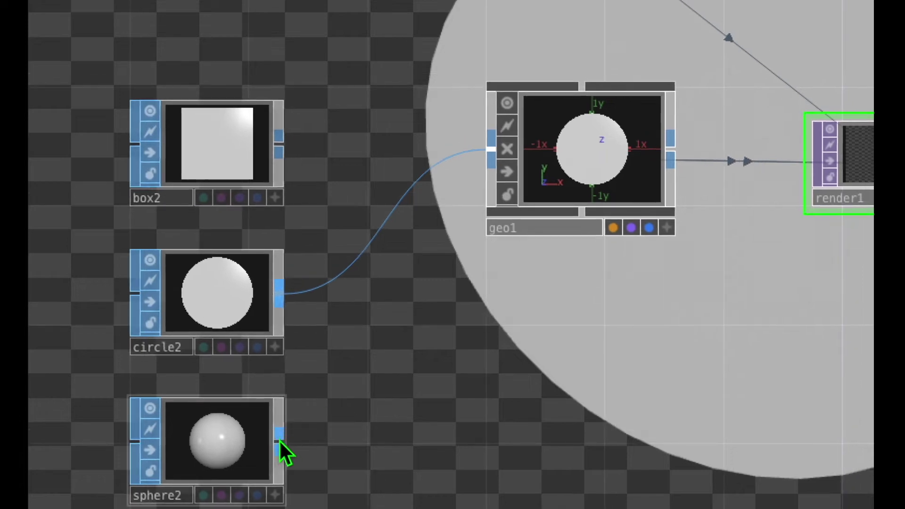
mouse_move(280, 440)
left_mouse_down()
mouse_move(320, 413)
mouse_move(350, 310)
mouse_move(337, 276)
mouse_move(347, 270)
left_mouse_up()
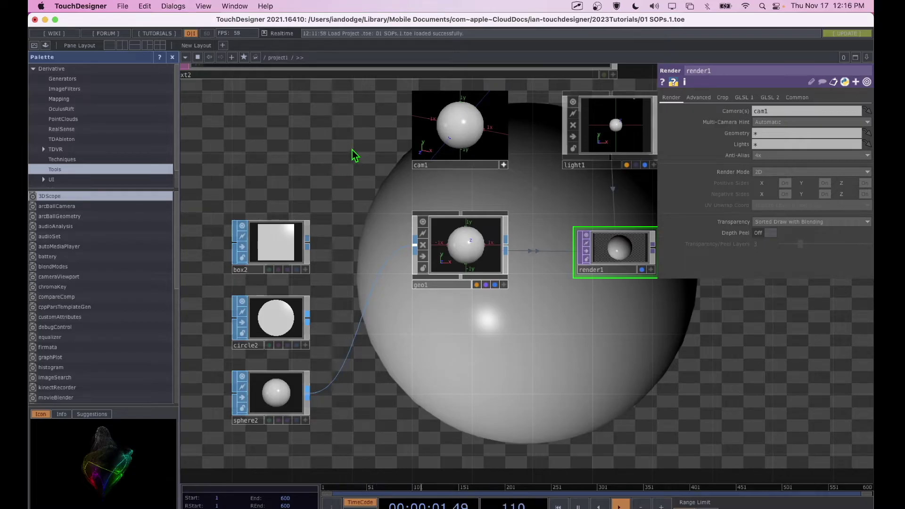
Review the notes in the text operator above the network on what SOPs are, how to add them, common generators and rendering
left_click_drag(352, 150, 330, 335)
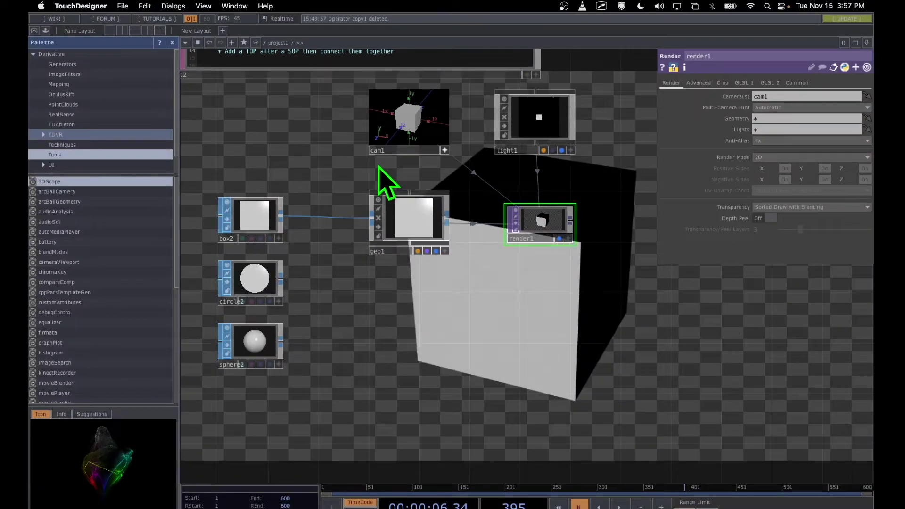
left_click_drag(380, 178, 365, 239)
mouse_move(293, 196)
left_mouse_down()
mouse_move(345, 258)
mouse_move(335, 285)
mouse_move(319, 283)
mouse_move(278, 202)
left_mouse_up()
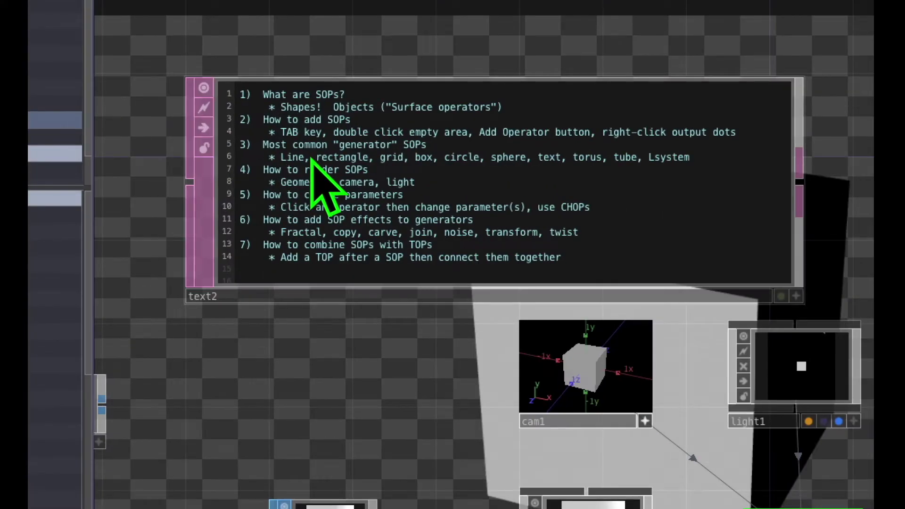
left_click_drag(171, 94, 241, 97)
mouse_move(169, 122)
left_mouse_down()
mouse_move(237, 124)
mouse_move(226, 121)
left_mouse_up()
mouse_move(175, 151)
left_mouse_down()
mouse_move(236, 148)
mouse_move(220, 156)
left_mouse_up()
mouse_move(175, 180)
left_mouse_down()
mouse_move(245, 169)
mouse_move(307, 181)
mouse_move(383, 180)
left_mouse_up()
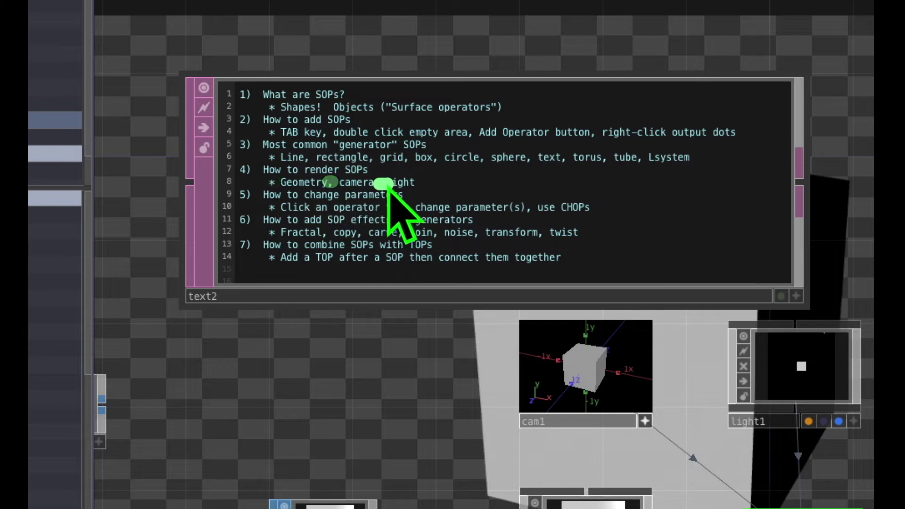
Review the notes on rendering SOPs and changing parameters, and select the sphere operator that feeds the geometry component
left_click_drag(162, 201, 235, 199)
mouse_move(339, 183)
left_mouse_down()
mouse_move(362, 238)
mouse_move(380, 182)
mouse_move(264, 198)
left_mouse_up()
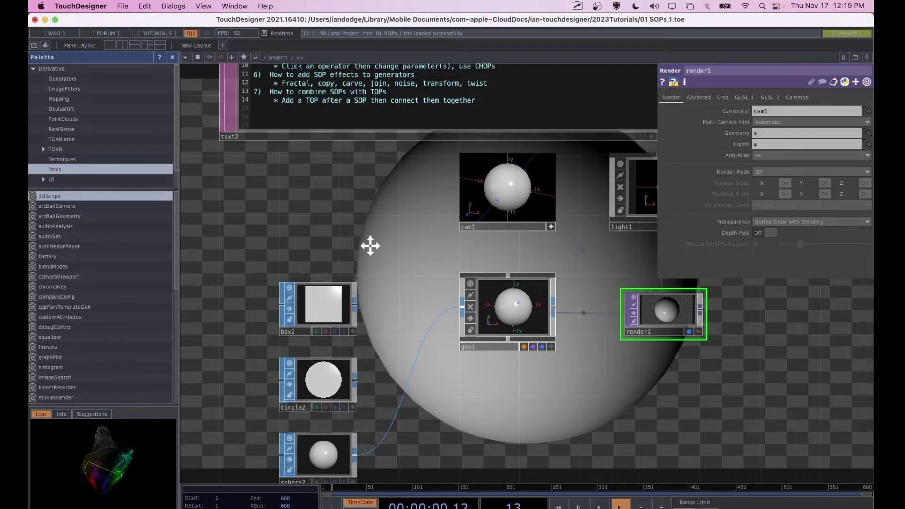
left_click_drag(370, 245, 361, 219)
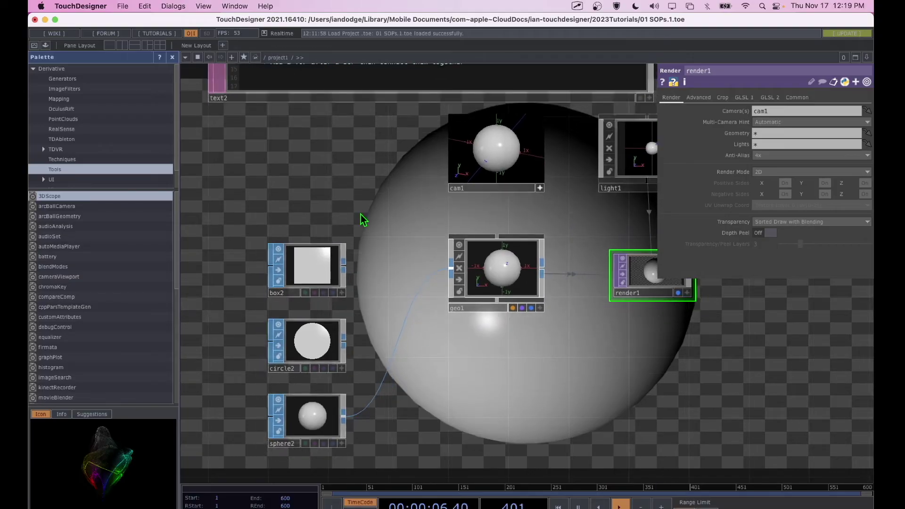
left_click(321, 412)
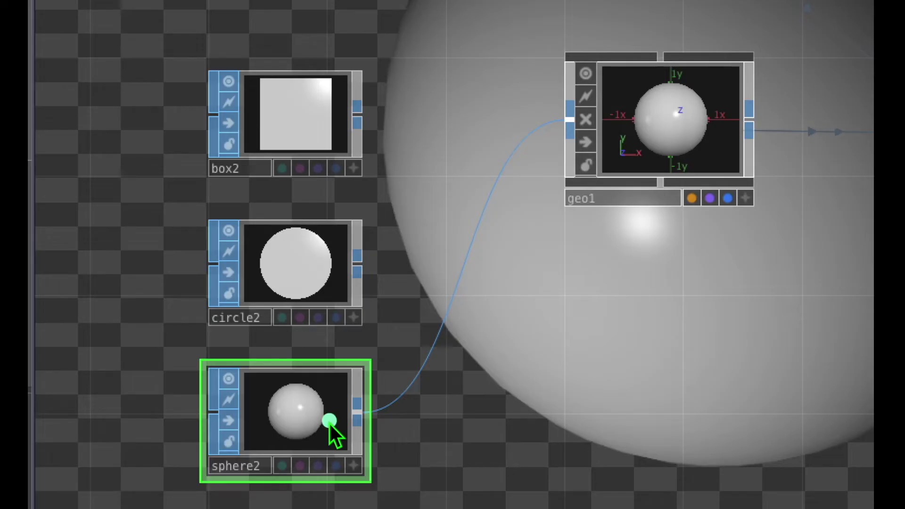
mouse_move(183, 350)
left_mouse_down()
mouse_move(240, 350)
mouse_move(399, 411)
mouse_move(269, 485)
mouse_move(181, 423)
left_mouse_up()
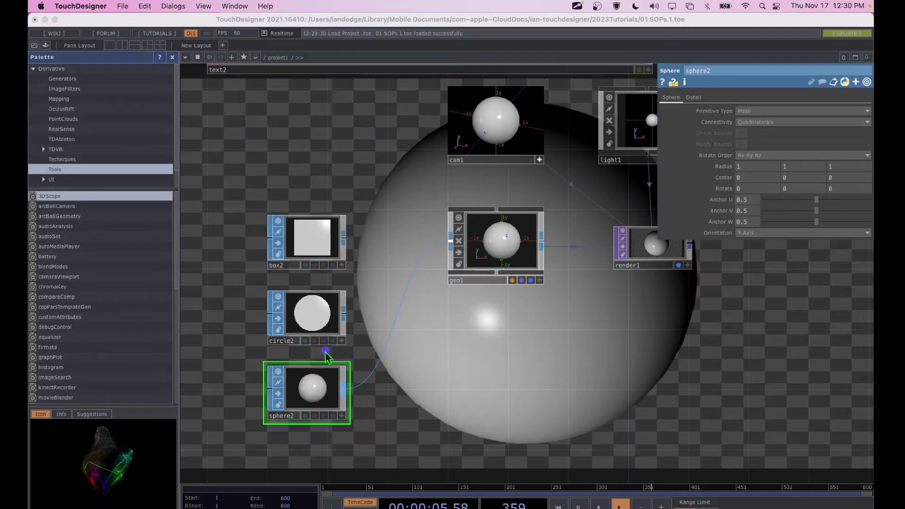
mouse_move(329, 350)
left_mouse_down()
mouse_move(233, 460)
mouse_move(351, 368)
mouse_move(660, 181)
mouse_move(703, 121)
left_mouse_up()
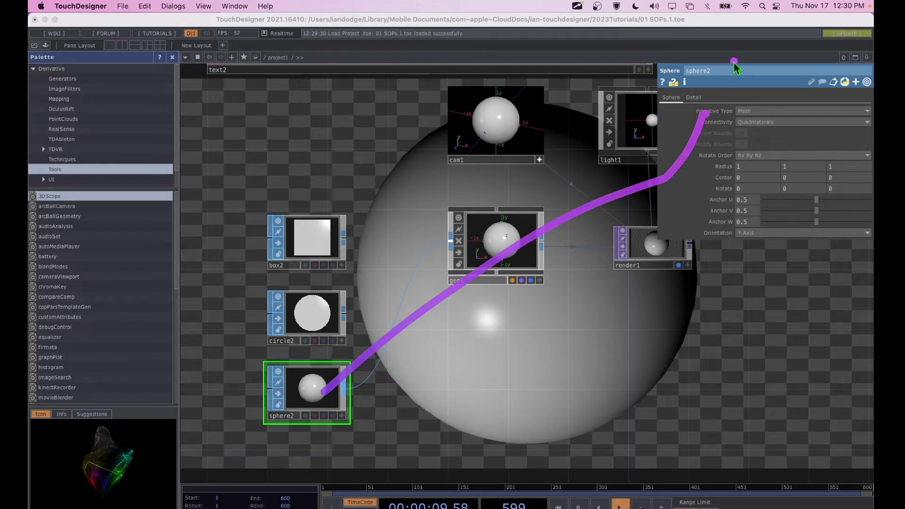
mouse_move(735, 60)
left_mouse_down()
mouse_move(690, 68)
mouse_move(764, 267)
mouse_move(797, 82)
mouse_move(685, 93)
mouse_move(673, 103)
left_mouse_up()
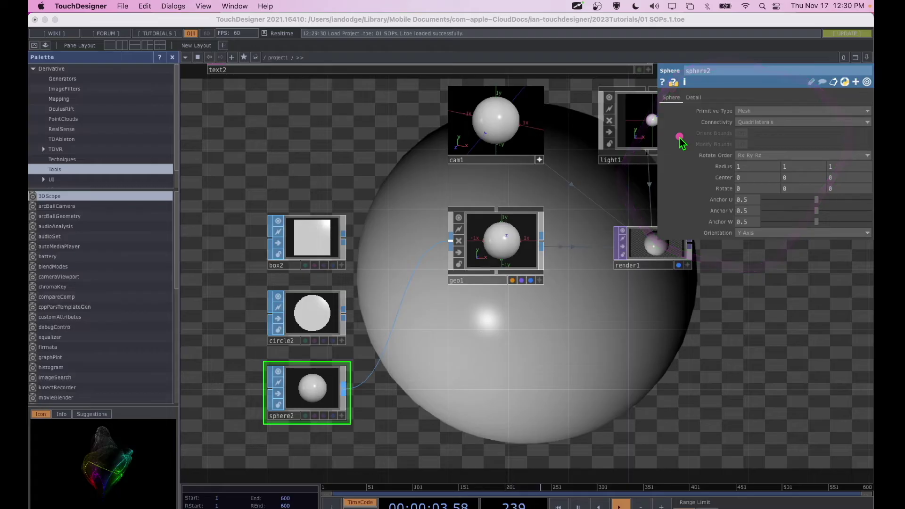
Examine the sphere operator's parameters, including primitive type, connectivity, rotate order, and particularly the radius values
key("ctrl+super+f")
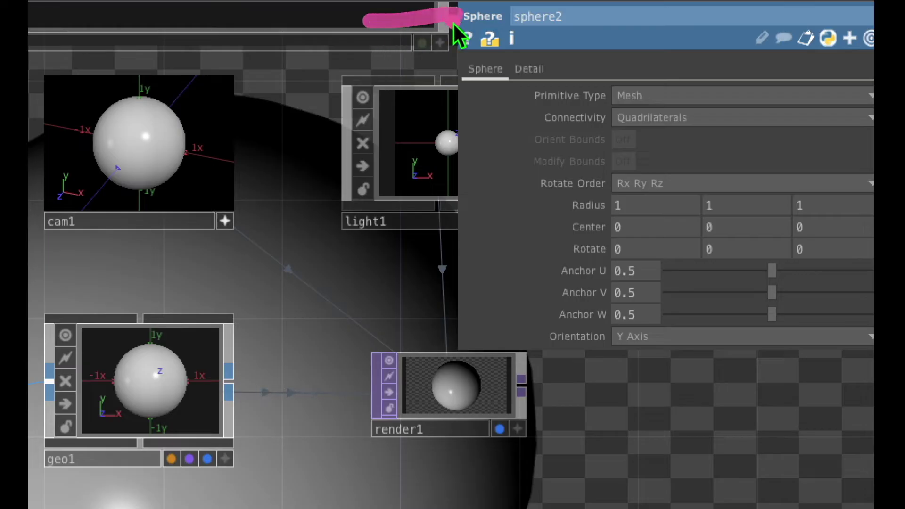
left_click_drag(448, 29, 561, 27)
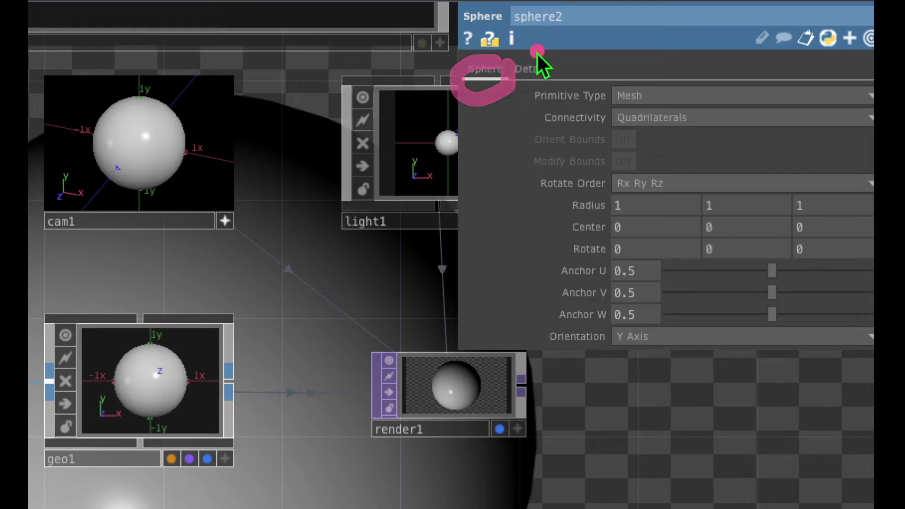
mouse_move(537, 50)
left_mouse_down()
mouse_move(505, 89)
mouse_move(565, 56)
left_mouse_up()
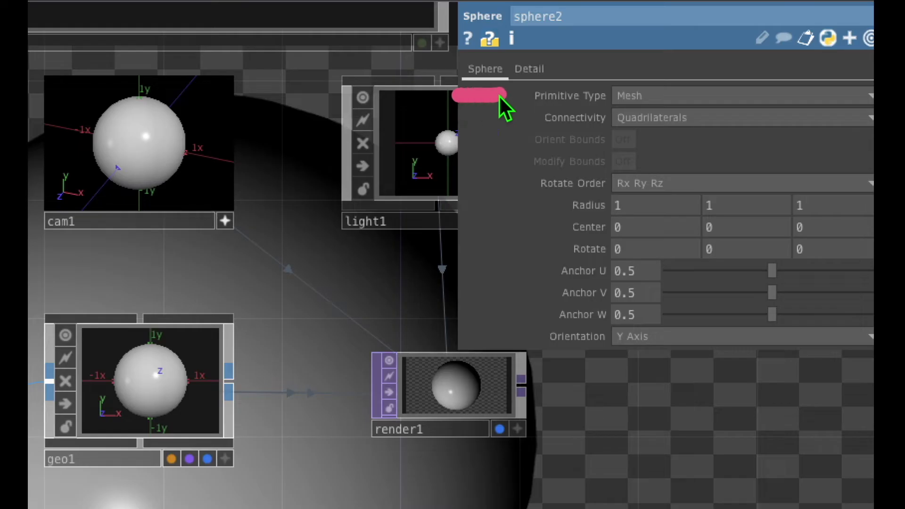
left_click_drag(499, 95, 507, 95)
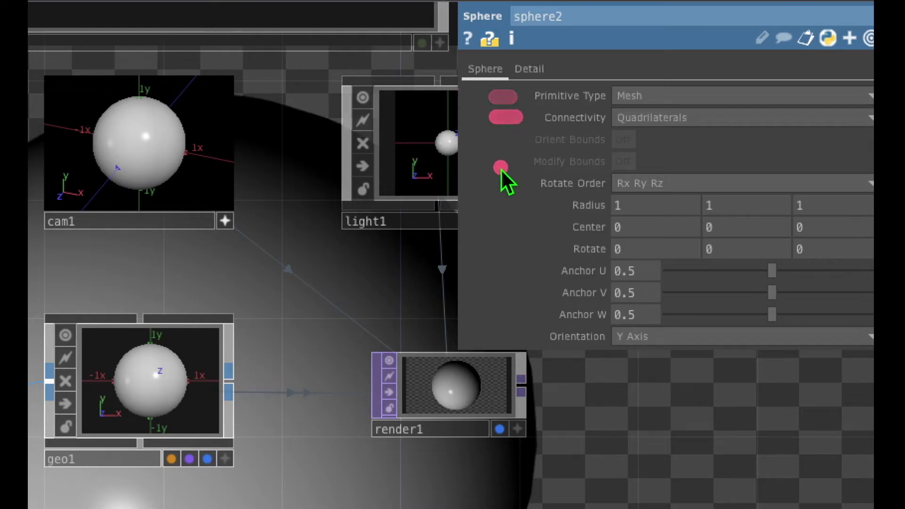
left_click_drag(495, 187, 534, 188)
left_click_drag(499, 215, 561, 215)
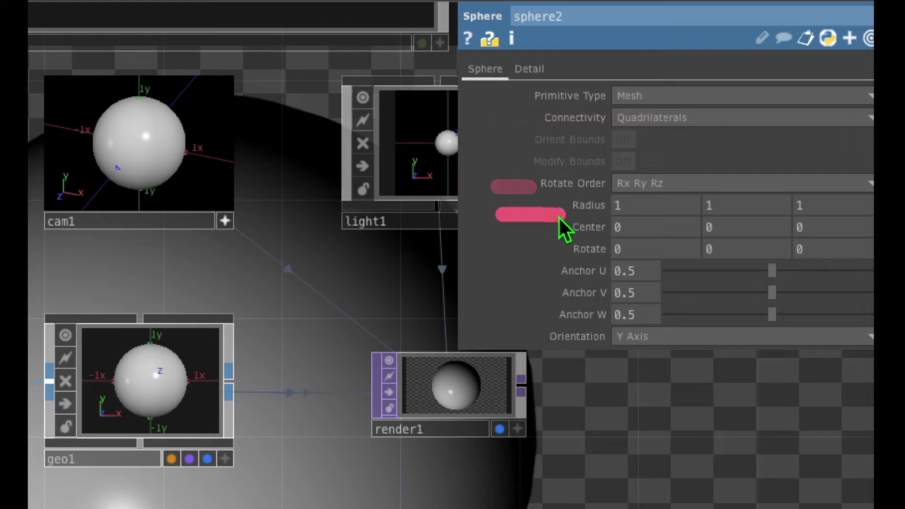
mouse_move(606, 178)
left_mouse_down()
mouse_move(544, 207)
mouse_move(623, 222)
left_mouse_up()
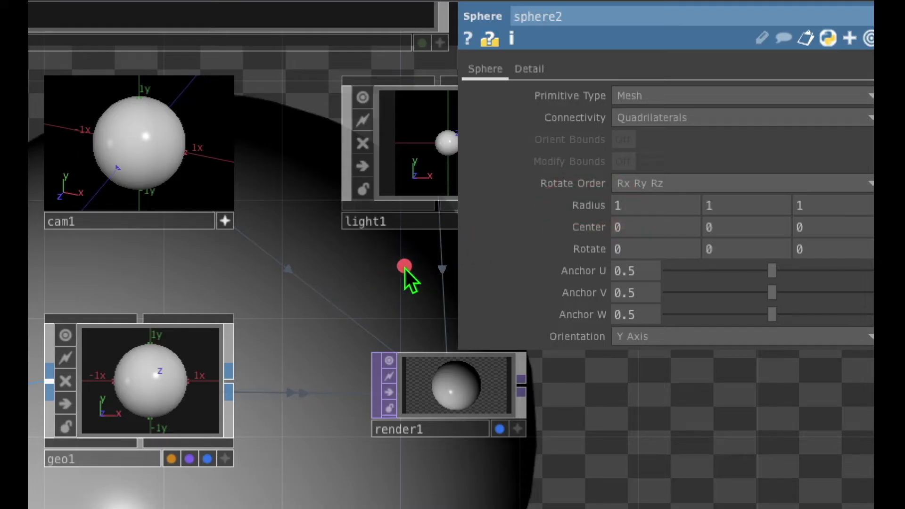
left_click_drag(431, 204, 498, 202)
mouse_move(590, 201)
left_mouse_down()
mouse_move(640, 188)
mouse_move(611, 190)
mouse_move(610, 222)
left_mouse_up()
left_click_drag(480, 206, 562, 206)
mouse_move(629, 187)
left_mouse_down()
mouse_move(613, 183)
mouse_move(625, 223)
mouse_move(625, 185)
mouse_move(609, 182)
left_mouse_up()
left_click_drag(479, 212, 556, 199)
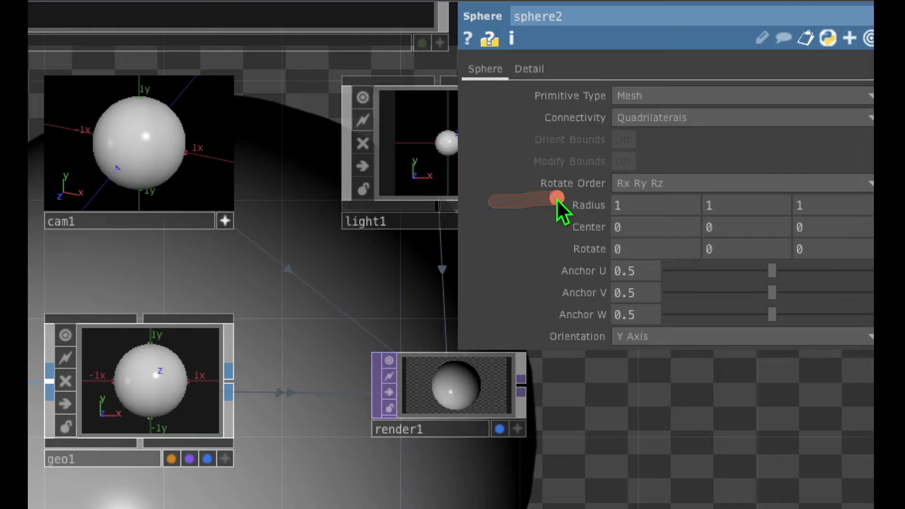
Stretch the sphere horizontally by setting its X radius to 2
left_click_drag(648, 171, 648, 171)
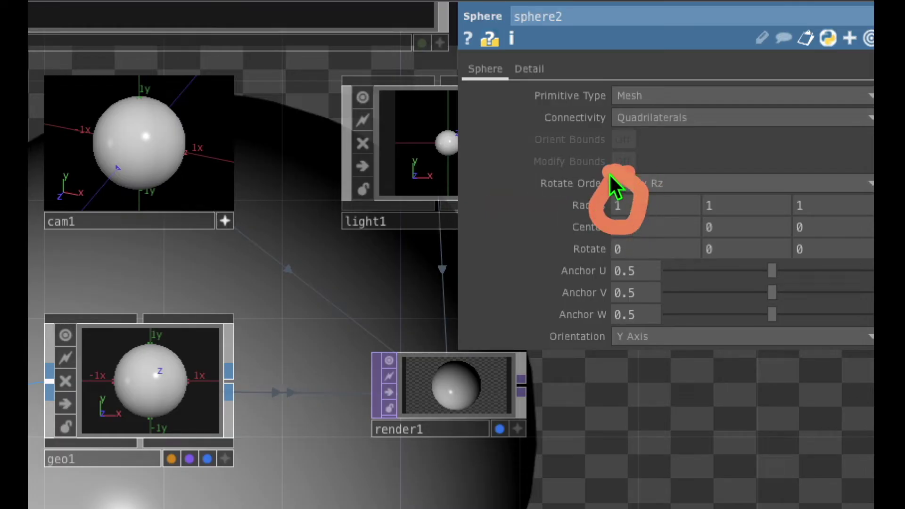
left_click(629, 207)
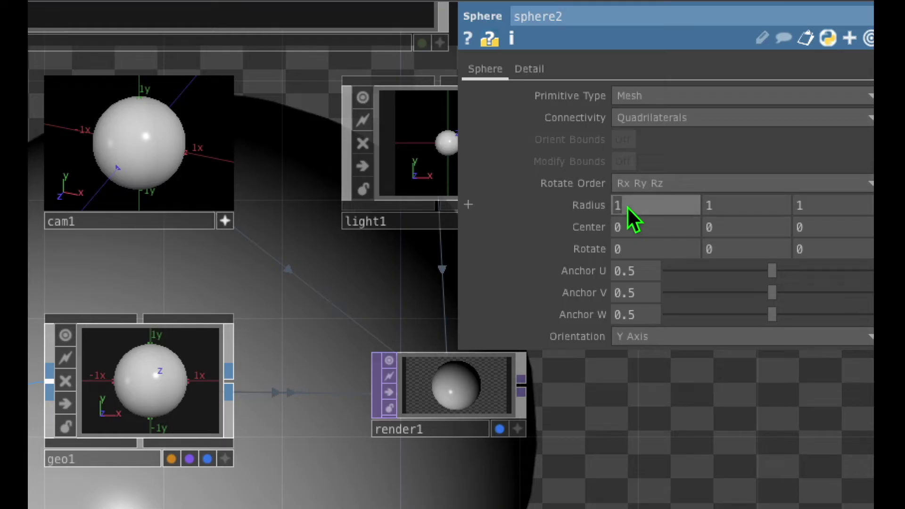
type("2")
key("Return")
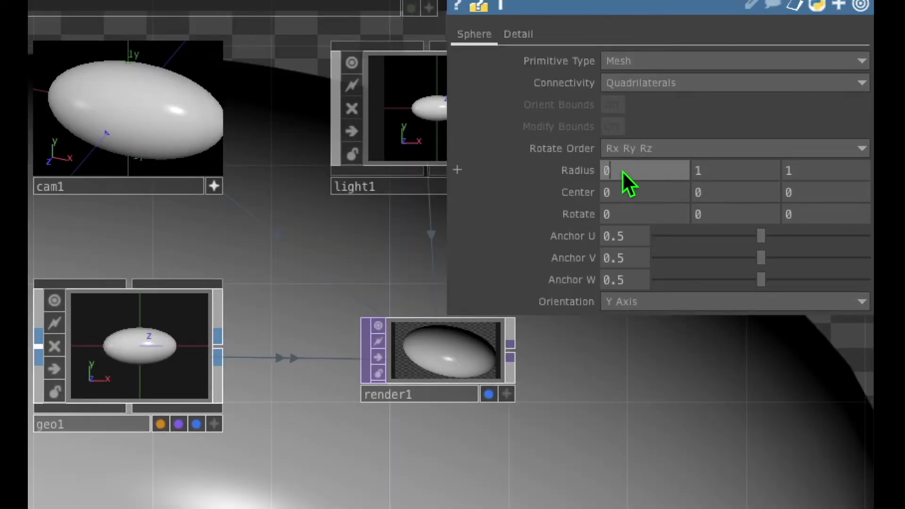
Narrow the sphere into an upright ellipsoid by setting its X radius to 0.5
type(".5")
key("Return")
mouse_move(298, 252)
left_mouse_down()
mouse_move(358, 213)
mouse_move(444, 189)
mouse_move(314, 259)
left_mouse_up()
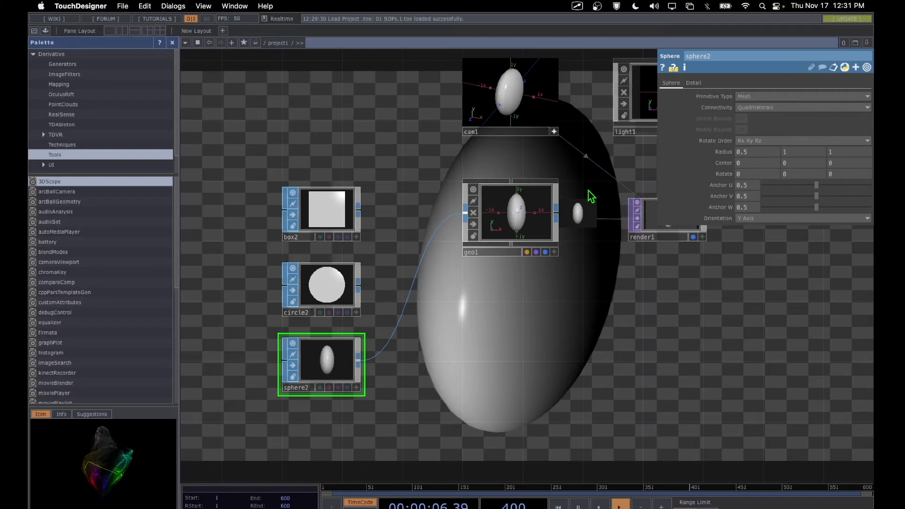
left_click_drag(598, 259, 576, 256)
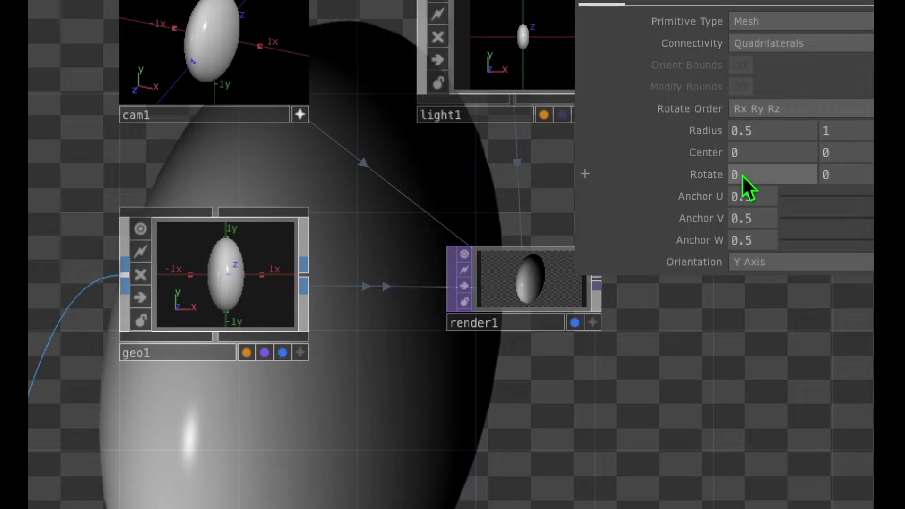
Examine the component names and values of the sphere's Radius, Center and Rotate parameters, focusing on the Y rotation
mouse_move(690, 183)
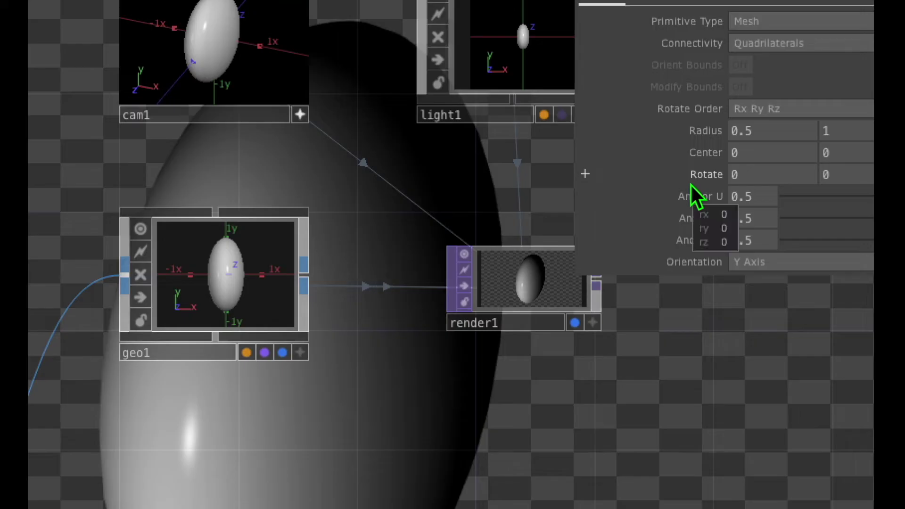
left_click(604, 124)
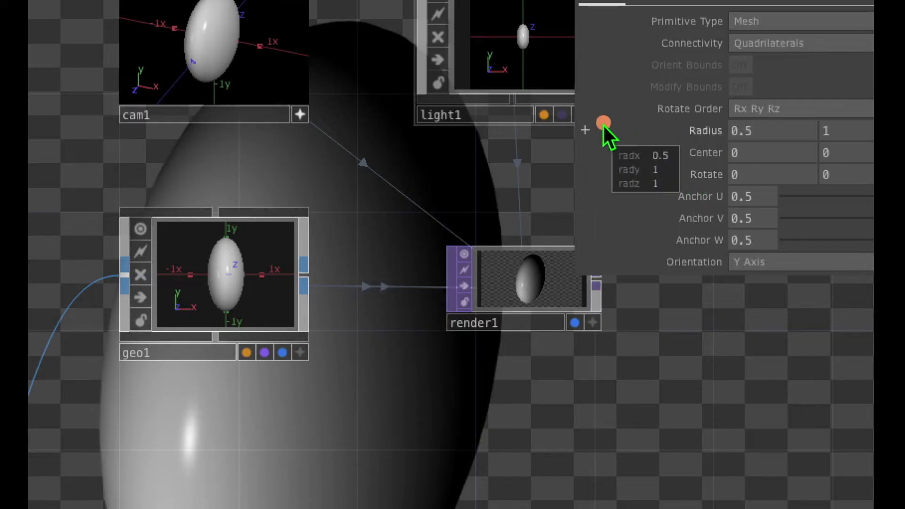
mouse_move(615, 131)
left_mouse_down()
mouse_move(678, 129)
mouse_move(709, 145)
left_mouse_up()
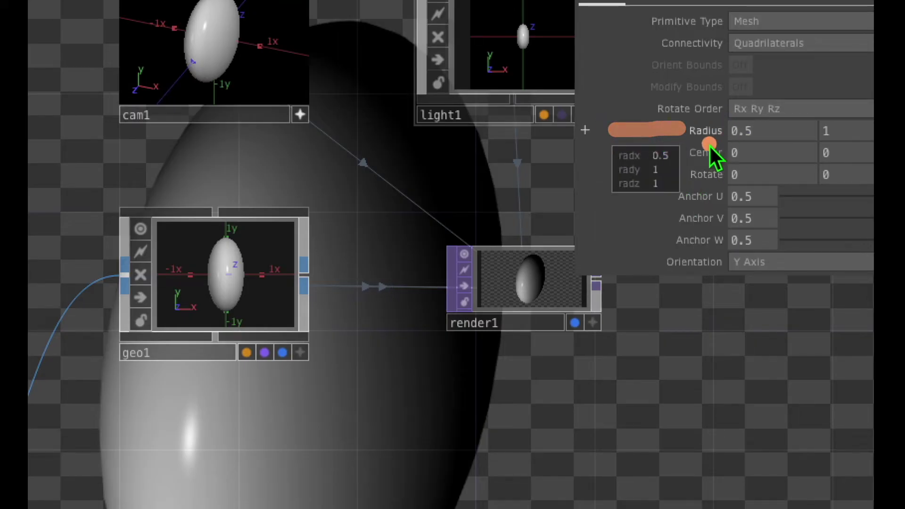
left_click(604, 160)
mouse_move(604, 160)
left_mouse_down()
mouse_move(677, 155)
mouse_move(656, 163)
mouse_move(671, 165)
left_mouse_up()
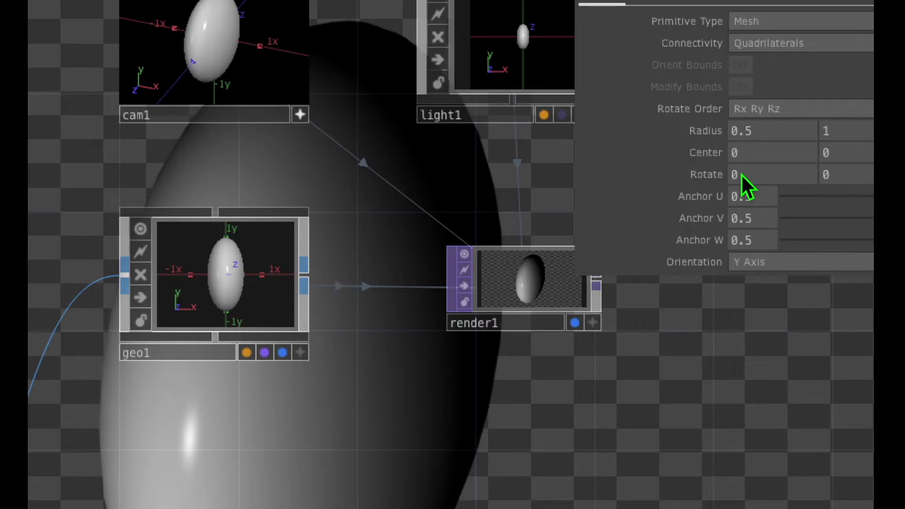
left_click(565, 175)
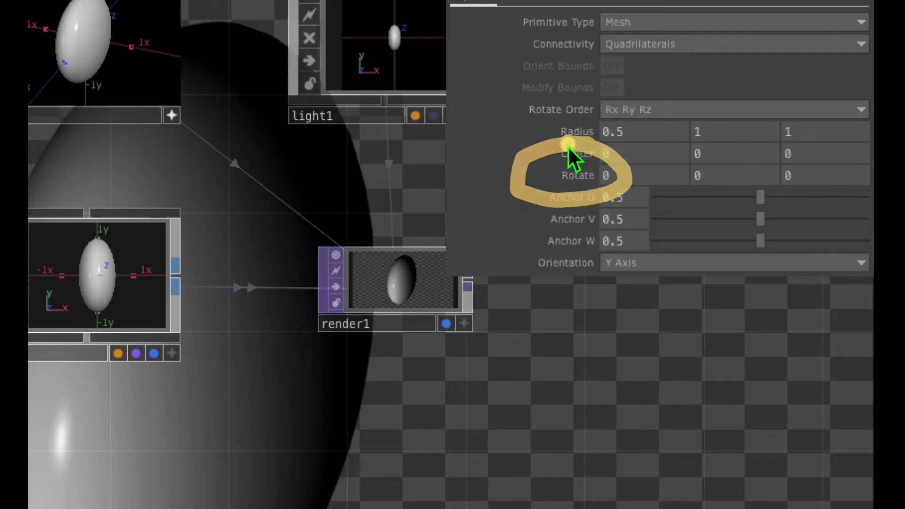
left_click(707, 155)
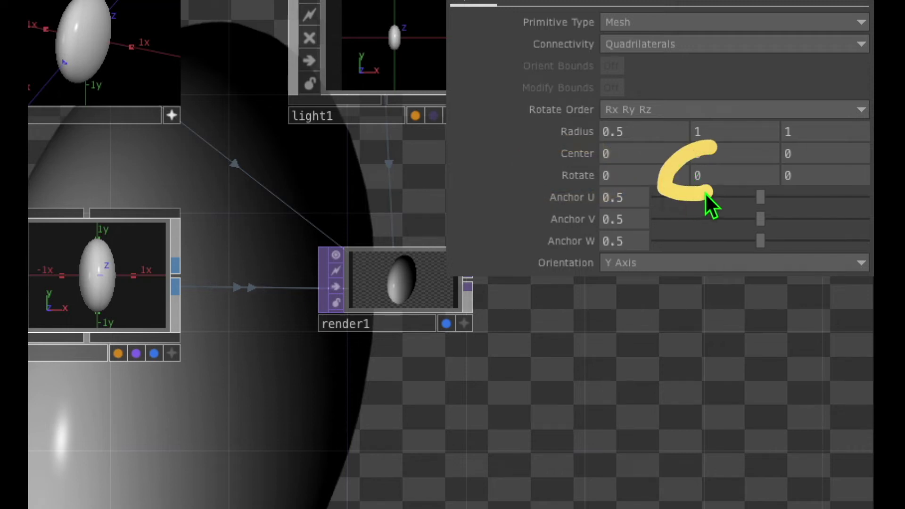
left_click(712, 177)
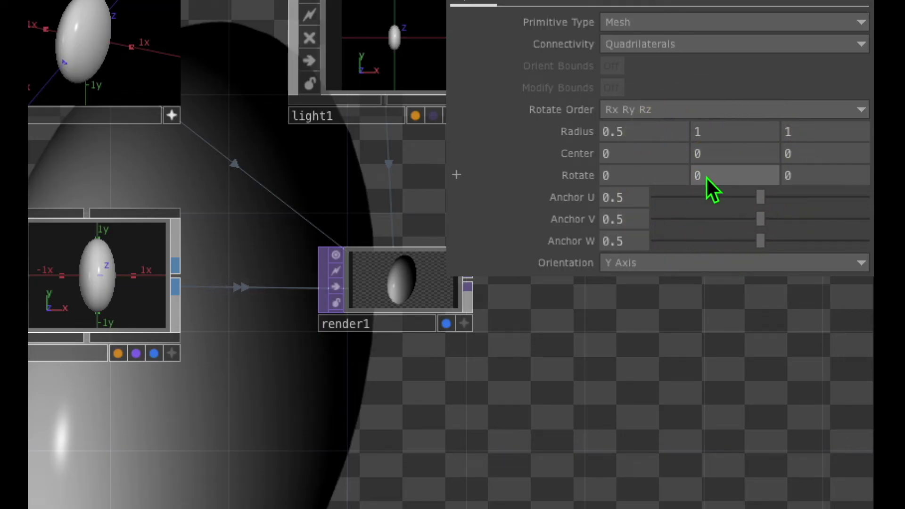
Try changing the sphere's Y rotation interactively with the value ladder, using the increments 1 and 10
middle_click_drag(706, 176, 707, 180)
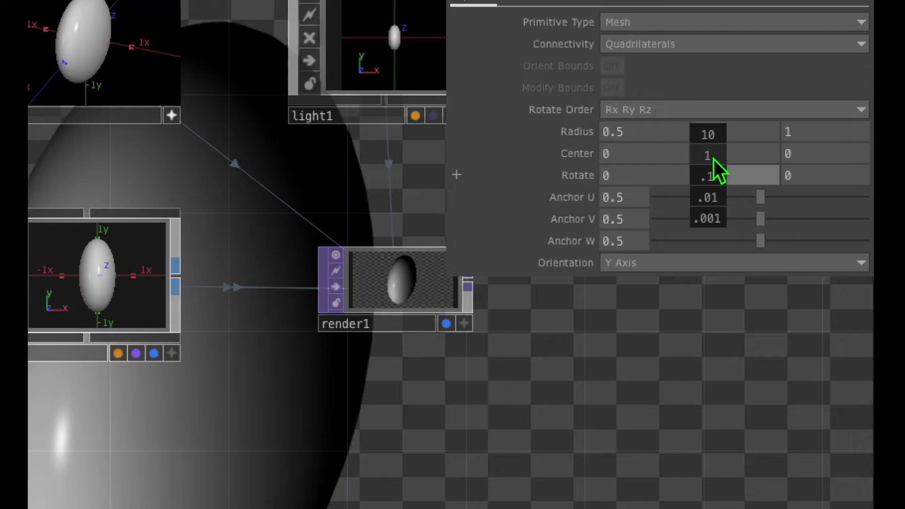
mouse_move(714, 156)
middle_mouse_down()
mouse_move(648, 162)
mouse_move(705, 155)
mouse_move(646, 154)
mouse_move(695, 154)
mouse_move(707, 179)
middle_mouse_up()
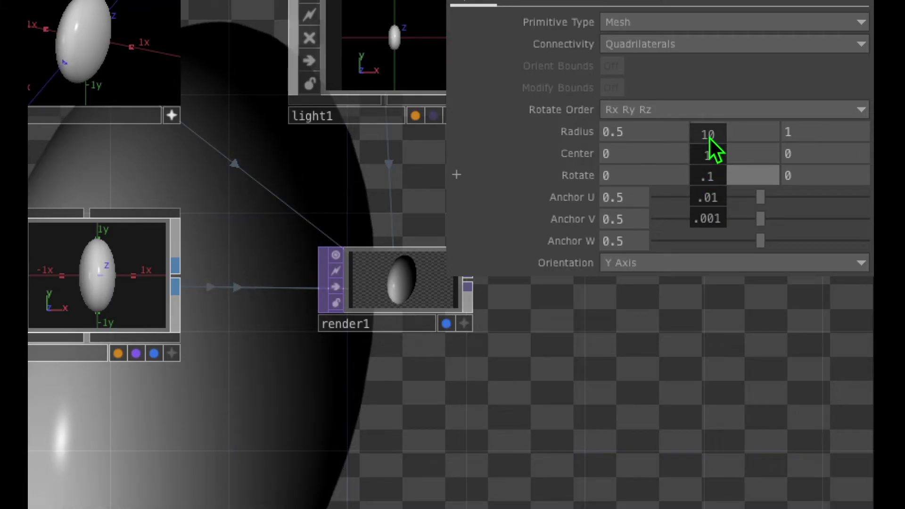
middle_click_drag(724, 135, 709, 135)
middle_click_drag(710, 134, 709, 132)
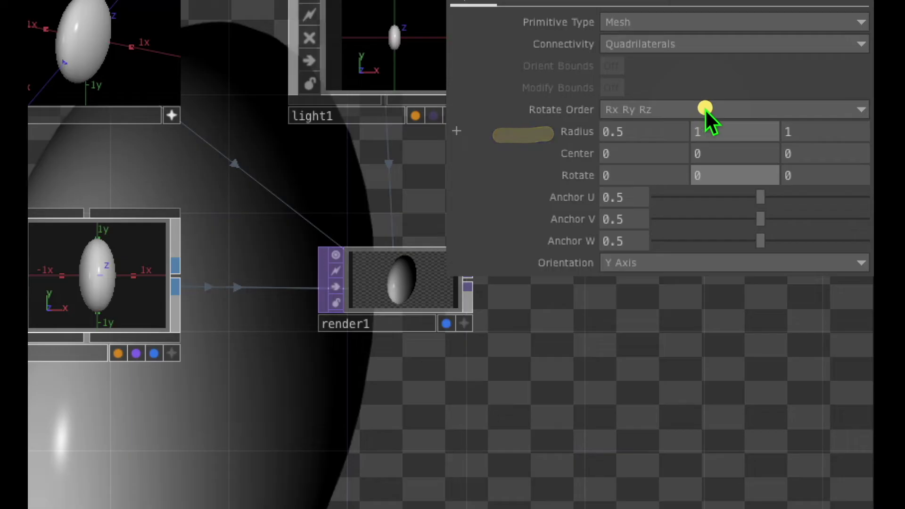
Try changing the sphere's Z radius interactively with the value ladder, and compare the Radius and Rotate parameters
left_click(795, 129)
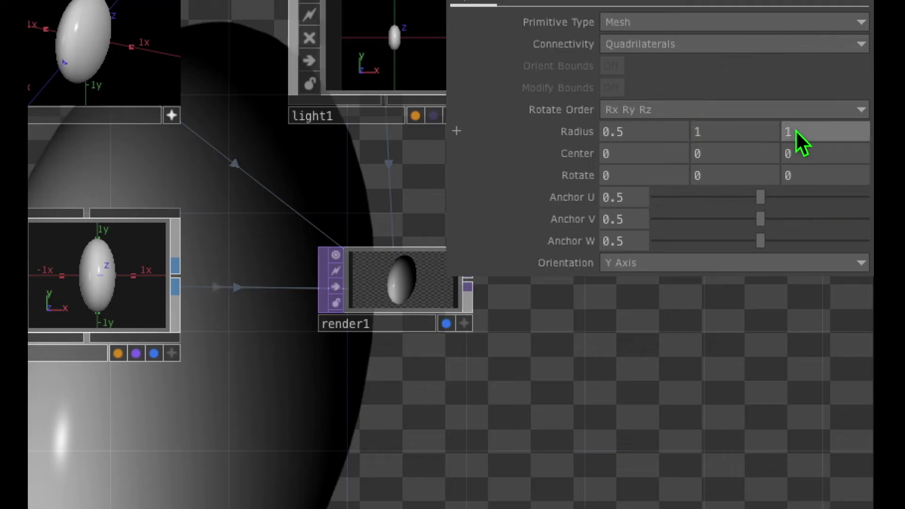
middle_click_drag(795, 129, 778, 141)
mouse_move(795, 93)
middle_mouse_down()
mouse_move(810, 97)
mouse_move(799, 101)
middle_mouse_up()
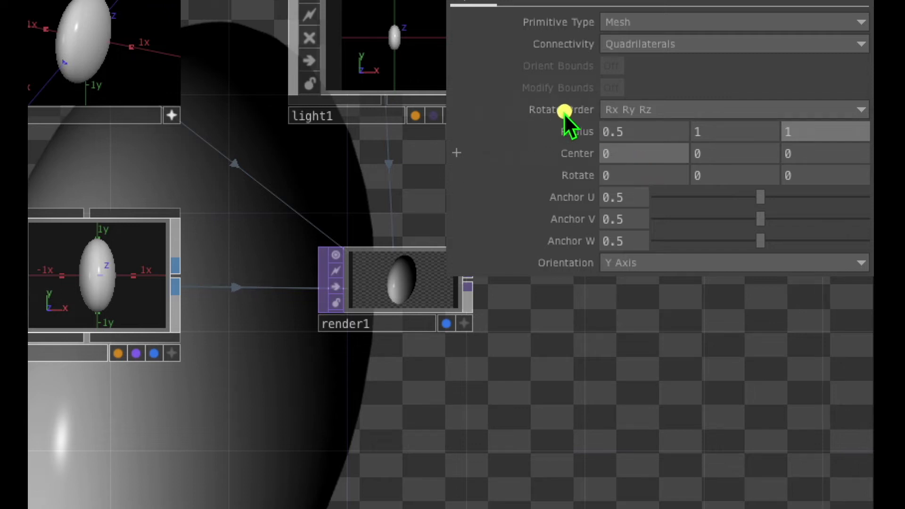
left_click_drag(524, 136, 542, 135)
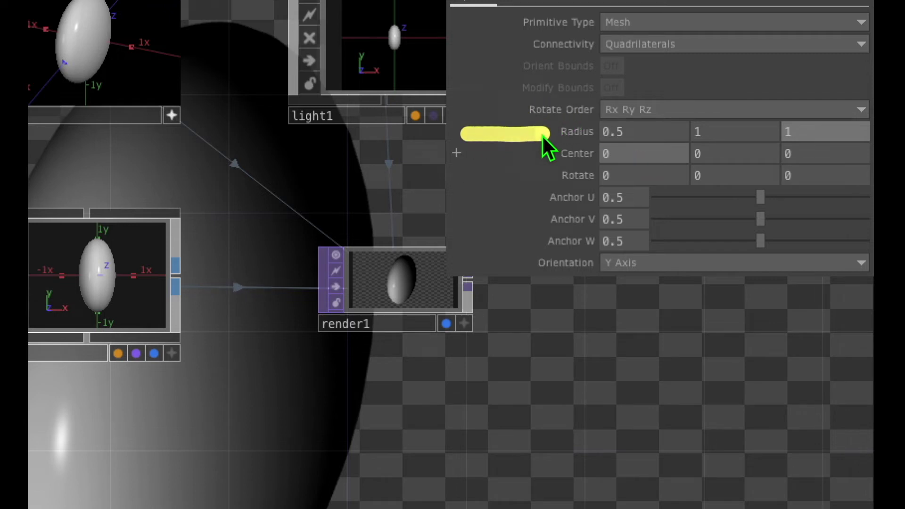
mouse_move(627, 108)
left_mouse_down()
mouse_move(610, 109)
mouse_move(585, 146)
mouse_move(647, 124)
mouse_move(615, 111)
mouse_move(617, 131)
left_mouse_up()
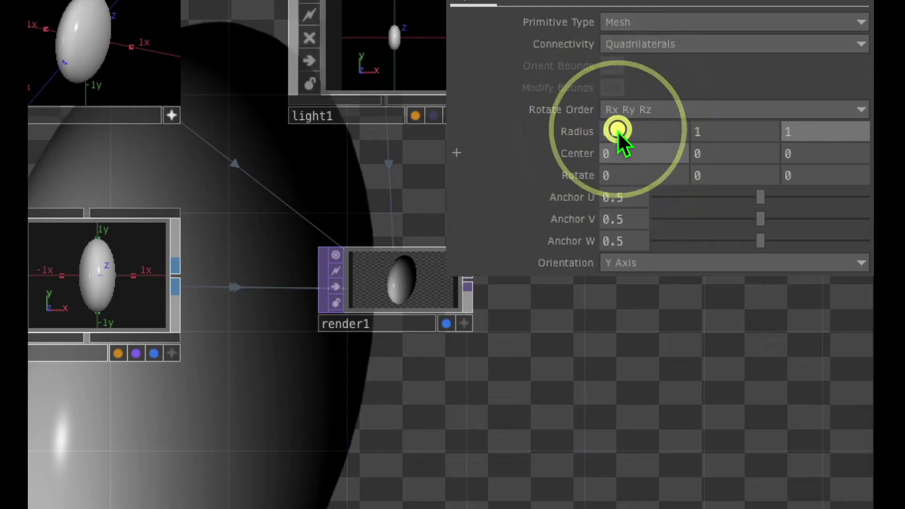
left_click_drag(477, 177, 556, 177)
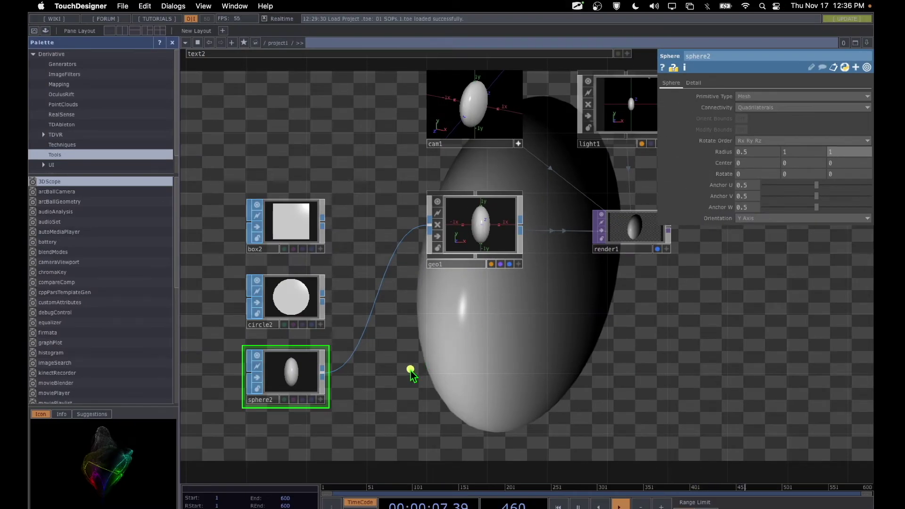
Add an LFO CHOP to the network beside the sphere SOP
left_click(410, 370)
key("Tab")
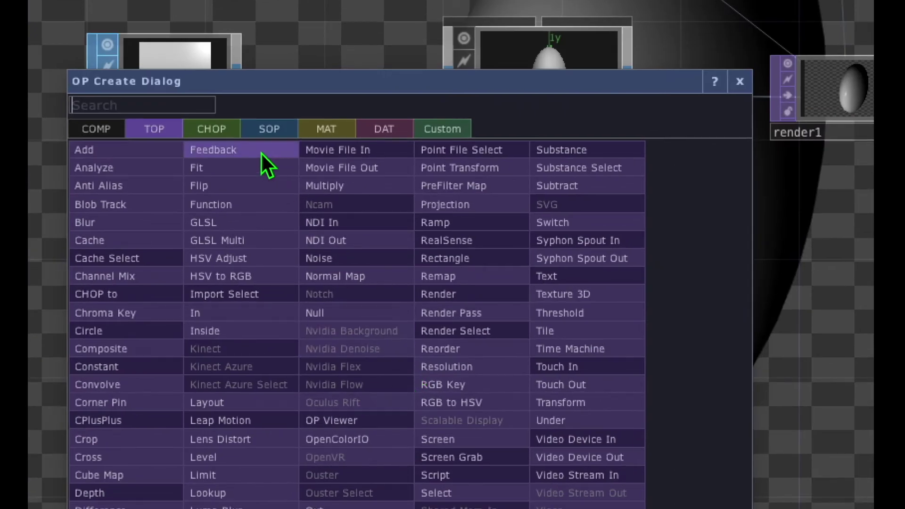
mouse_move(217, 92)
left_mouse_down()
mouse_move(170, 108)
mouse_move(254, 135)
mouse_move(212, 100)
left_mouse_up()
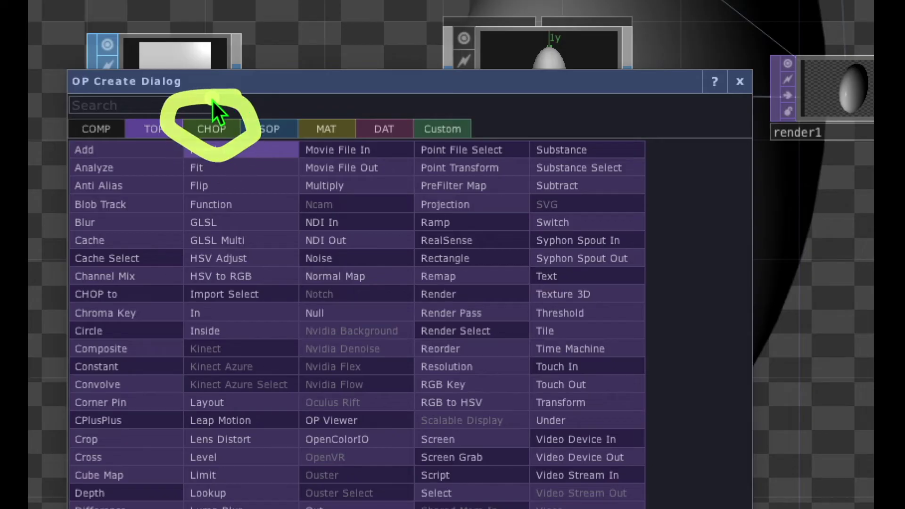
left_click(214, 129)
mouse_move(335, 445)
left_mouse_down()
mouse_move(307, 446)
mouse_move(325, 495)
mouse_move(350, 467)
mouse_move(291, 454)
mouse_move(312, 486)
mouse_move(359, 461)
left_mouse_up()
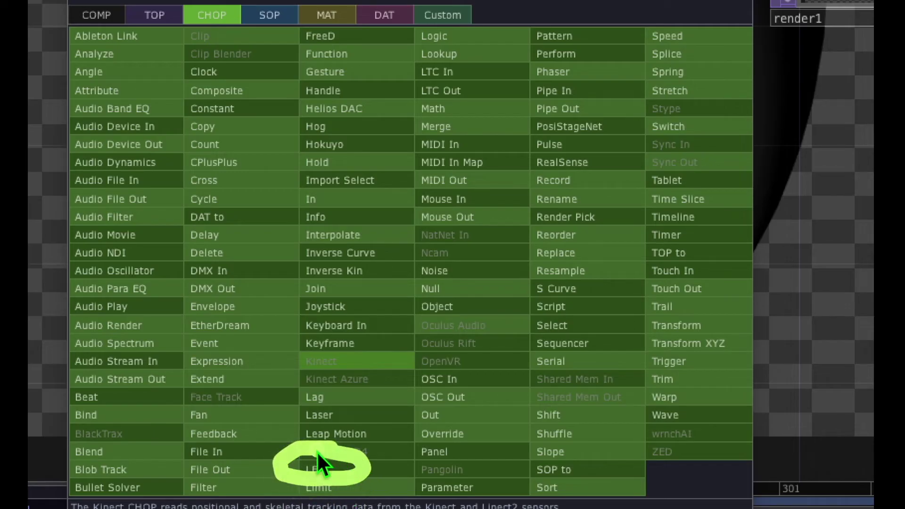
left_click(331, 472)
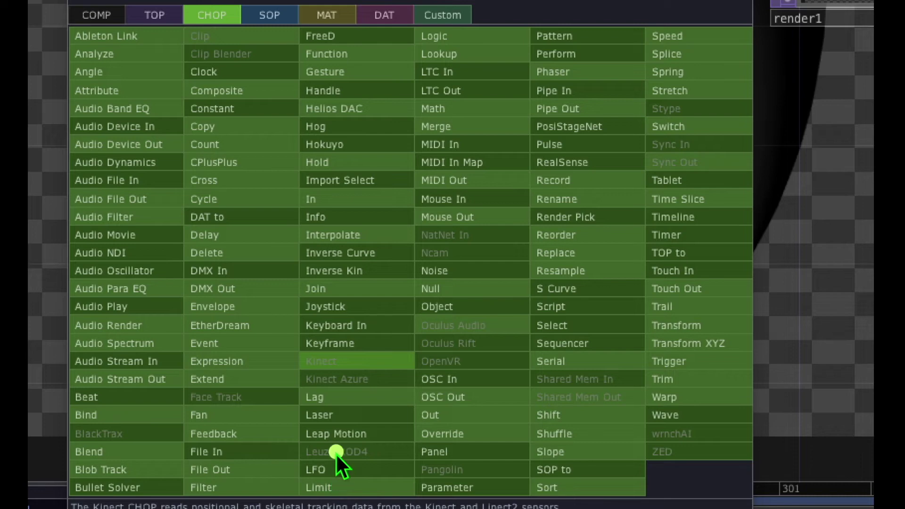
mouse_move(287, 461)
left_mouse_down()
mouse_move(330, 493)
mouse_move(344, 458)
mouse_move(333, 455)
left_mouse_up()
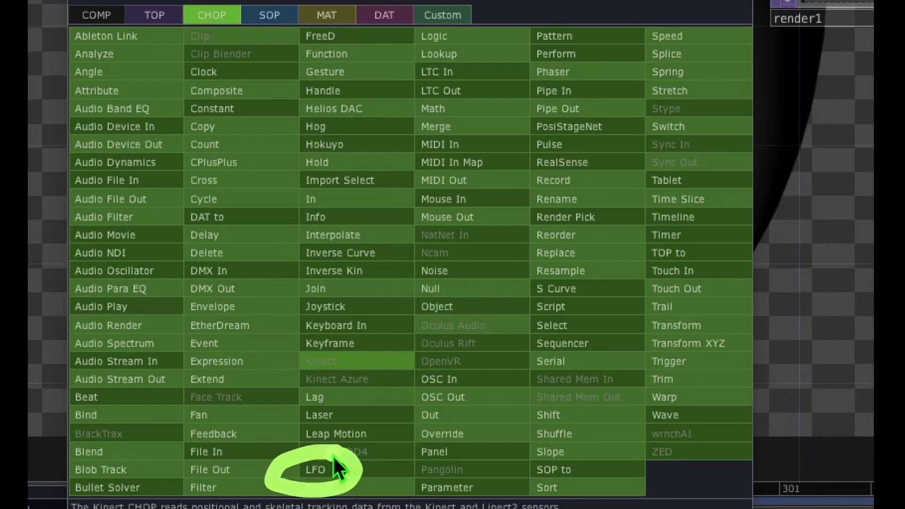
left_click(332, 471)
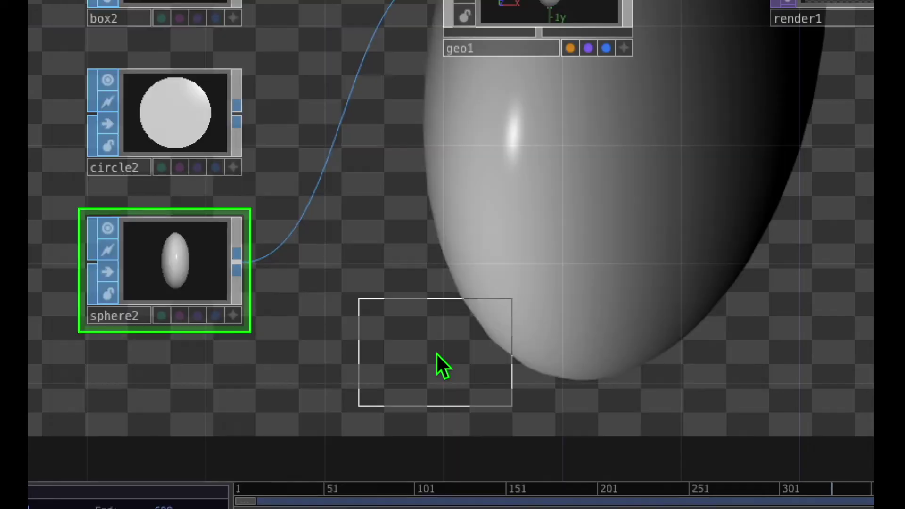
left_click(434, 275)
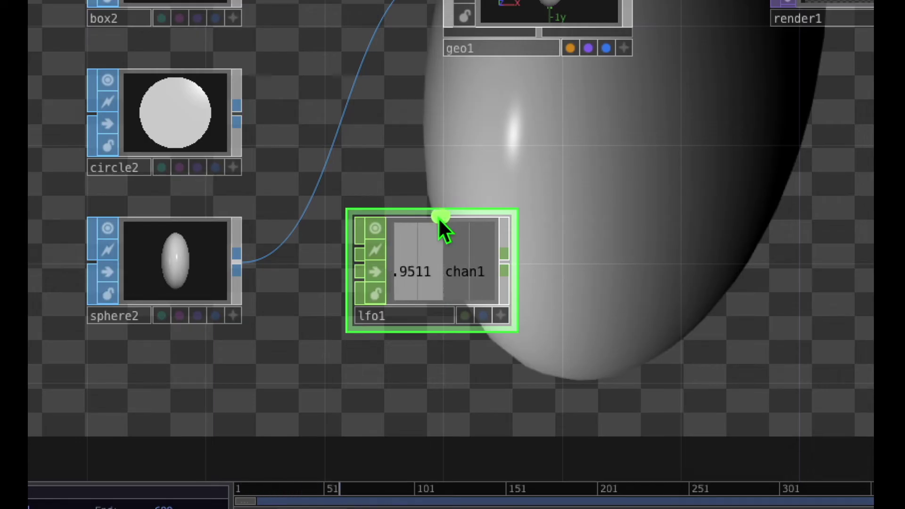
Examine the LFO's oscillating chan1 value and how the LFO relates to the sphere SOP and the rendered shape
mouse_move(441, 218)
left_mouse_down()
mouse_move(391, 217)
mouse_move(494, 210)
left_mouse_up()
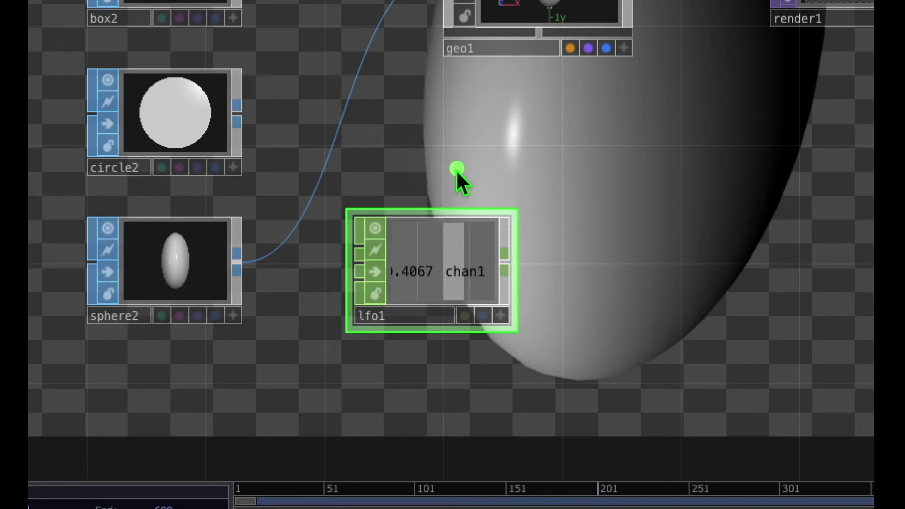
mouse_move(457, 170)
left_mouse_down()
mouse_move(385, 180)
mouse_move(355, 321)
mouse_move(554, 317)
mouse_move(443, 159)
left_mouse_up()
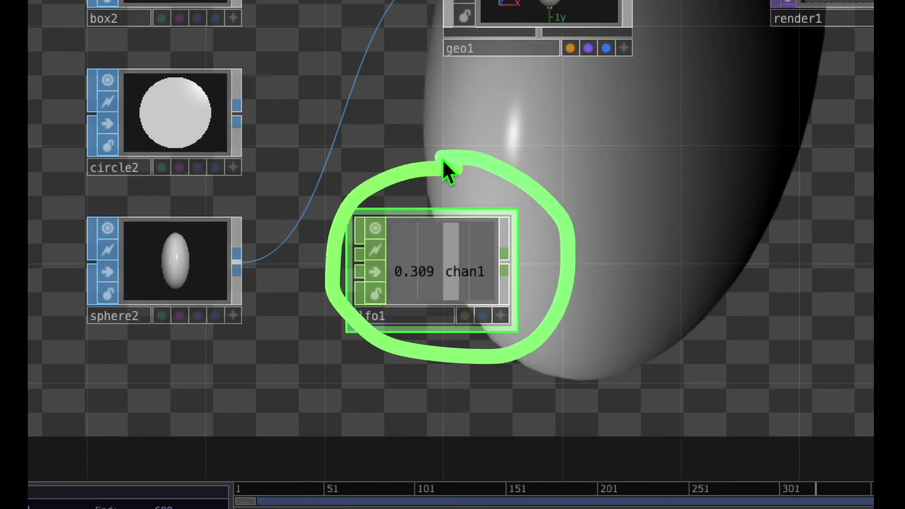
mouse_move(414, 213)
left_mouse_down()
mouse_move(497, 209)
mouse_move(400, 206)
mouse_move(493, 215)
mouse_move(400, 219)
mouse_move(485, 219)
left_mouse_up()
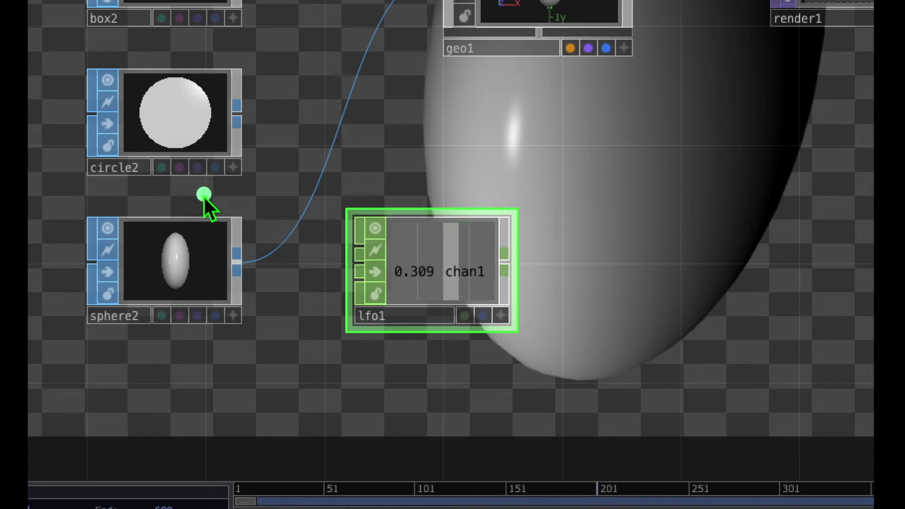
mouse_move(203, 194)
left_mouse_down()
mouse_move(162, 295)
mouse_move(477, 179)
mouse_move(434, 190)
mouse_move(367, 367)
mouse_move(554, 276)
mouse_move(420, 182)
left_mouse_up()
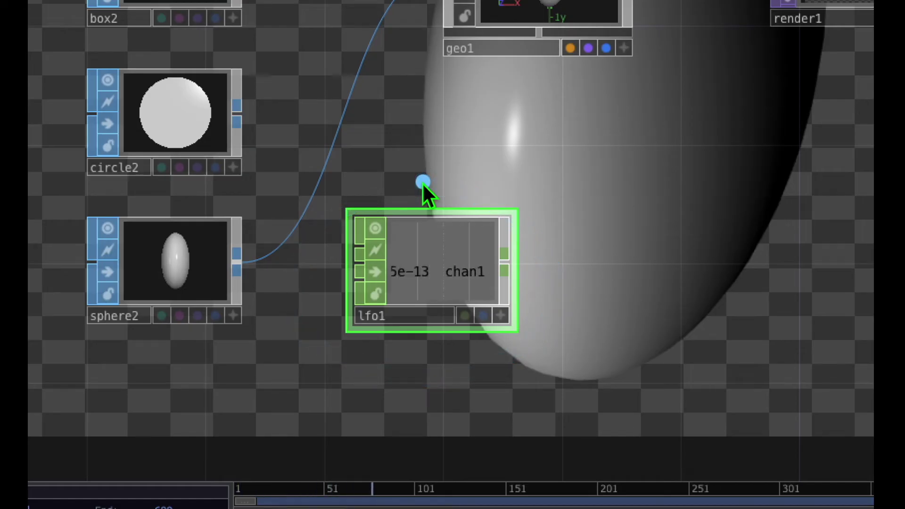
mouse_move(169, 194)
left_mouse_down()
mouse_move(137, 197)
mouse_move(247, 322)
mouse_move(172, 201)
left_mouse_up()
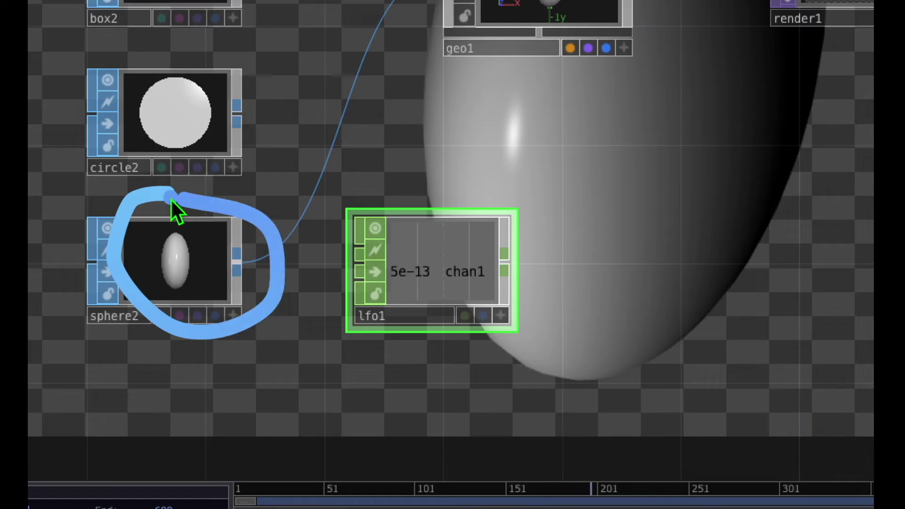
mouse_move(461, 196)
left_mouse_down()
mouse_move(313, 374)
mouse_move(548, 212)
mouse_move(450, 188)
left_mouse_up()
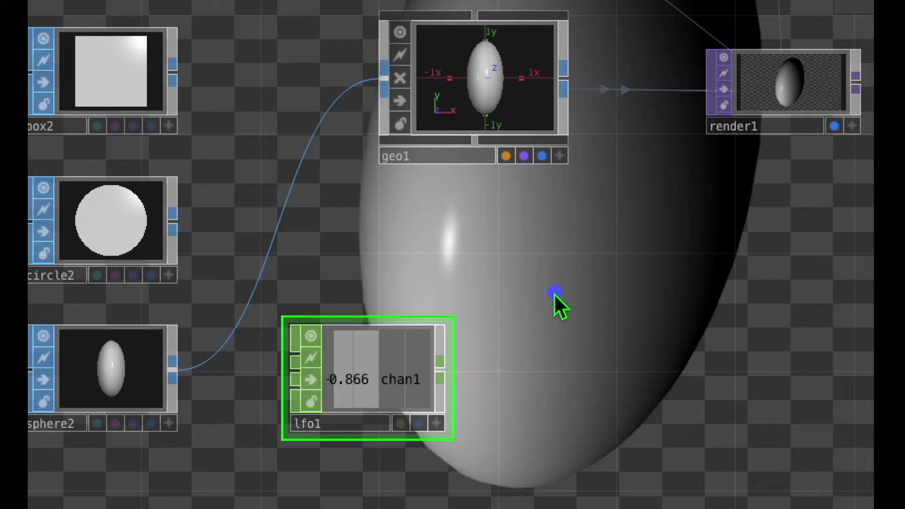
left_click_drag(620, 185, 505, 238)
left_click_drag(441, 345, 397, 372)
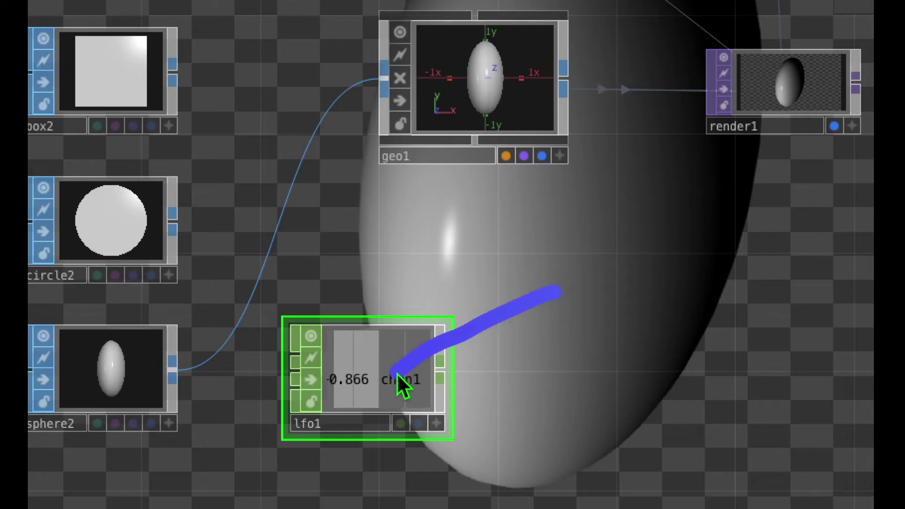
mouse_move(274, 311)
left_mouse_down()
mouse_move(277, 459)
mouse_move(500, 436)
mouse_move(443, 306)
mouse_move(247, 324)
left_mouse_up()
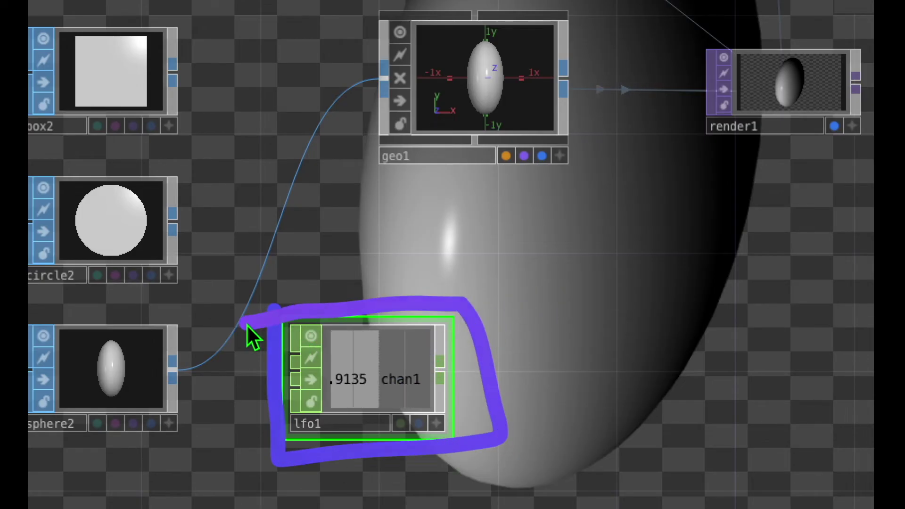
Make the LFO's viewer active so that its chan1 channel can be picked up
left_click(439, 422)
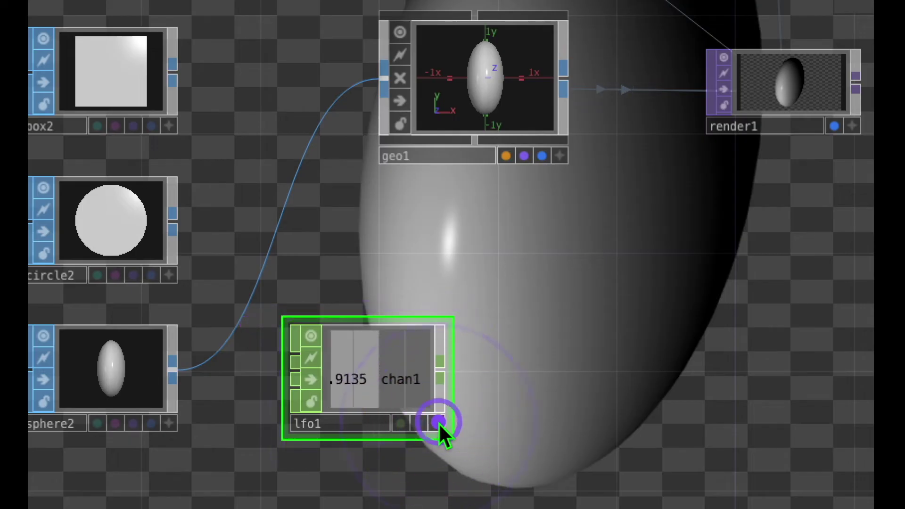
left_click(439, 422)
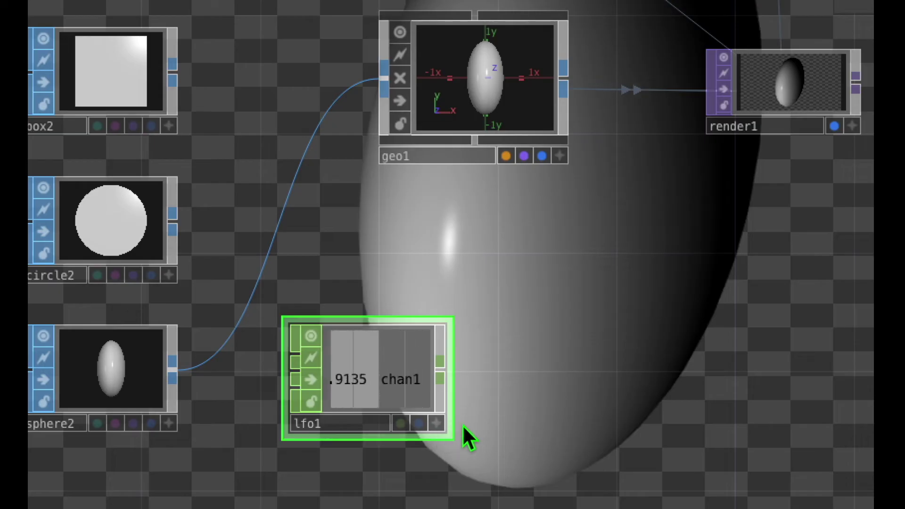
mouse_move(471, 424)
left_mouse_down()
mouse_move(409, 480)
mouse_move(541, 471)
mouse_move(469, 432)
mouse_move(444, 440)
mouse_move(438, 433)
left_mouse_up()
left_click(438, 423)
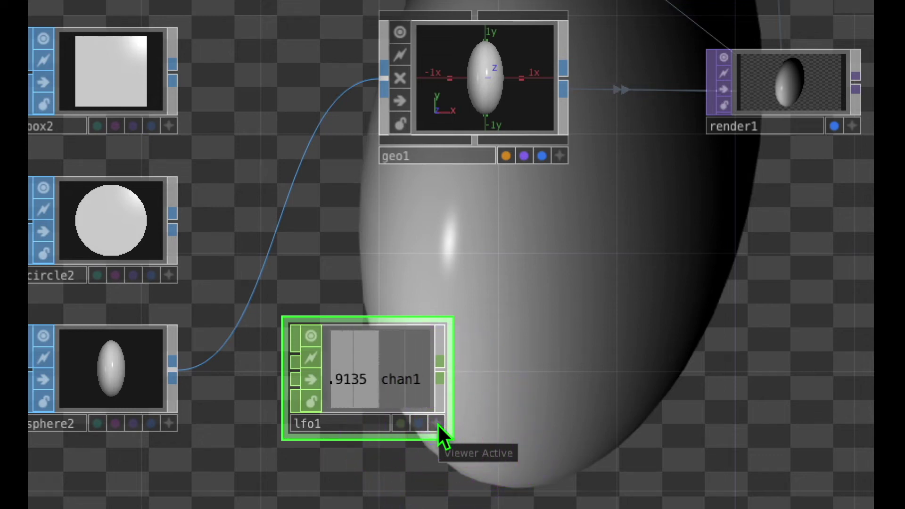
left_click(438, 423)
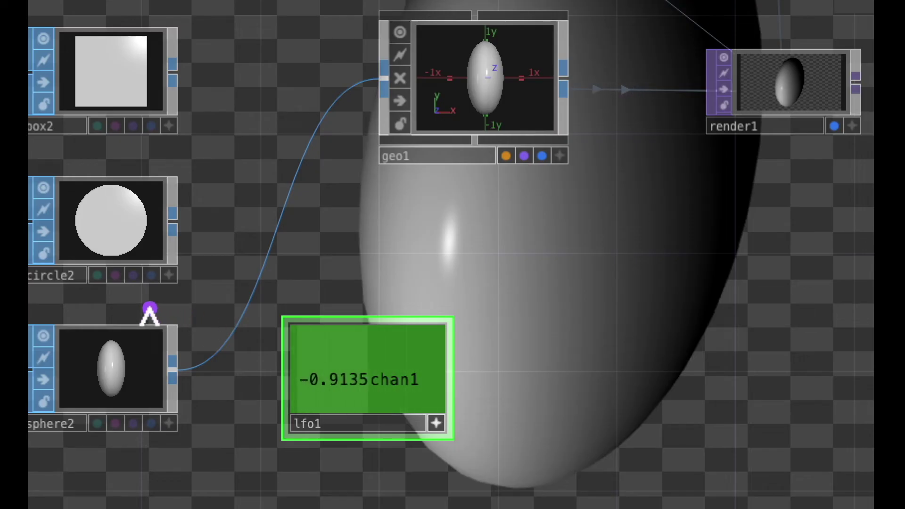
mouse_move(148, 313)
left_mouse_down()
mouse_move(113, 451)
mouse_move(141, 317)
mouse_move(154, 311)
left_mouse_up()
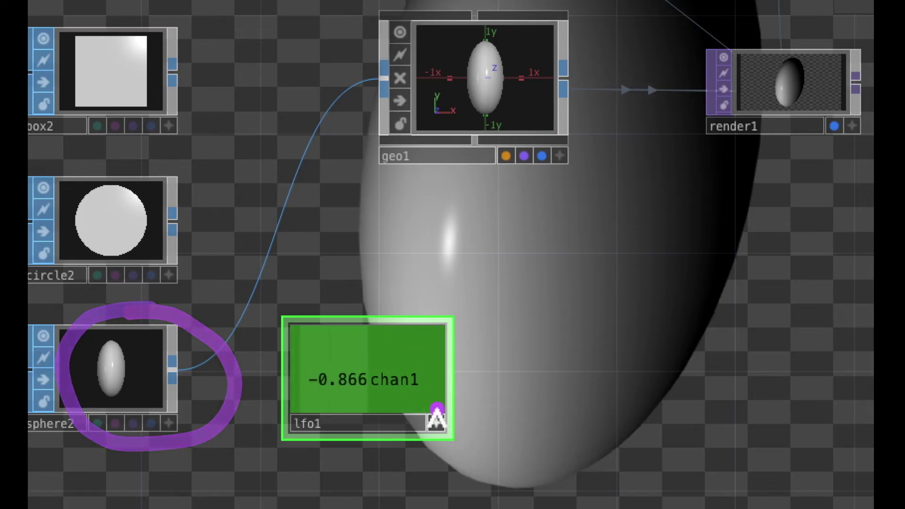
left_click(436, 422)
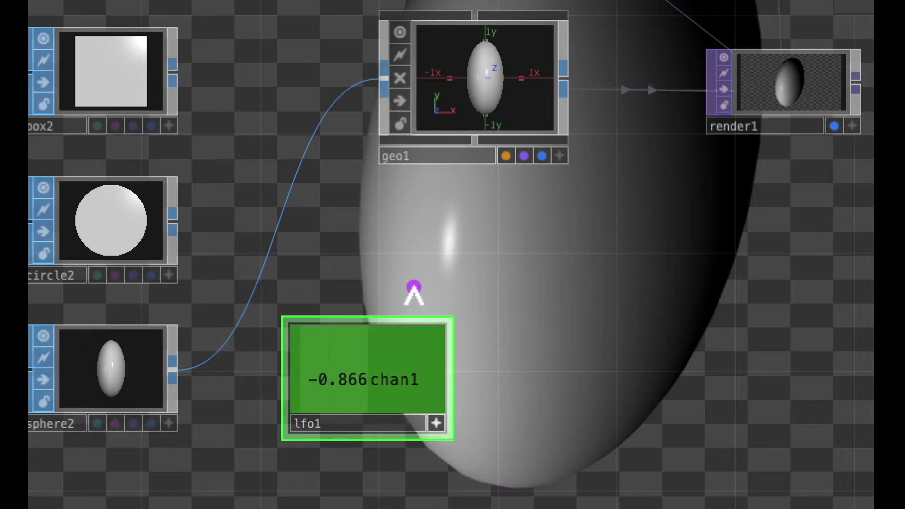
scroll(401, 290, "down", 1)
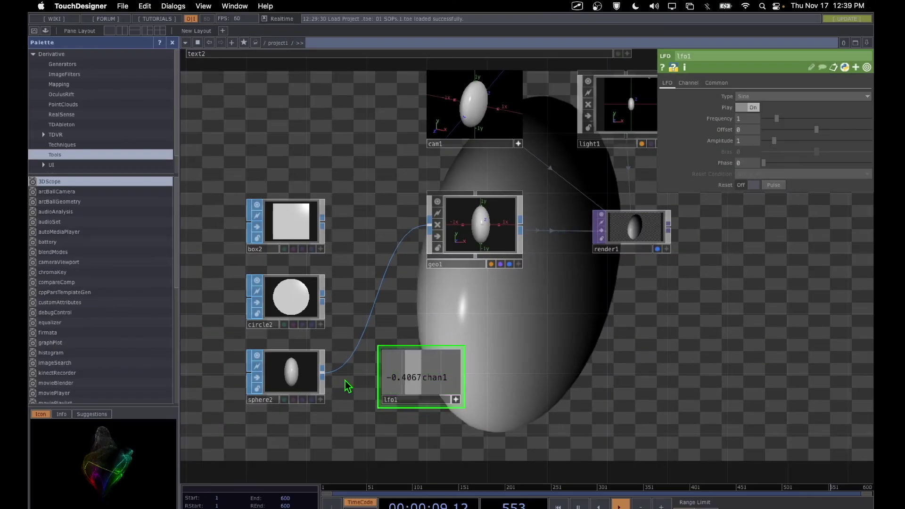
Export the LFO's chan1 channel to the X radius of sphere2 using the Export CHOP option
left_click_drag(237, 350, 251, 436)
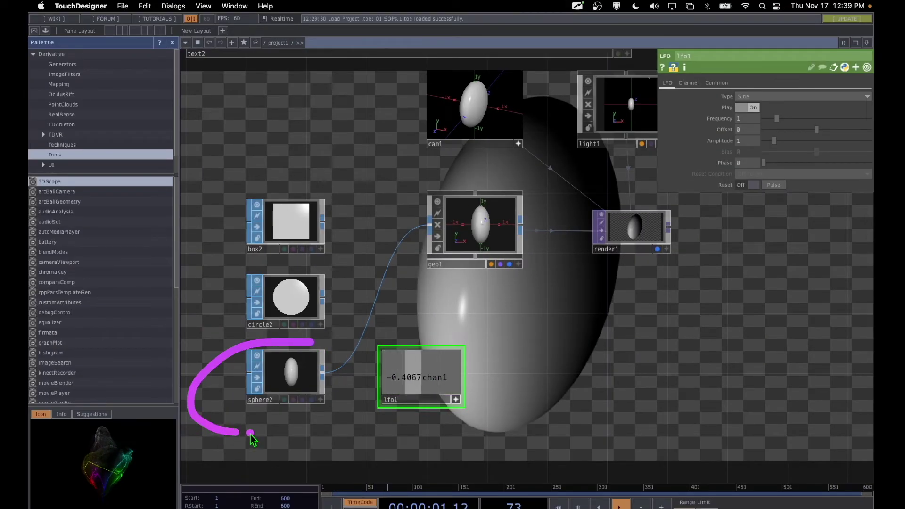
left_click(307, 384)
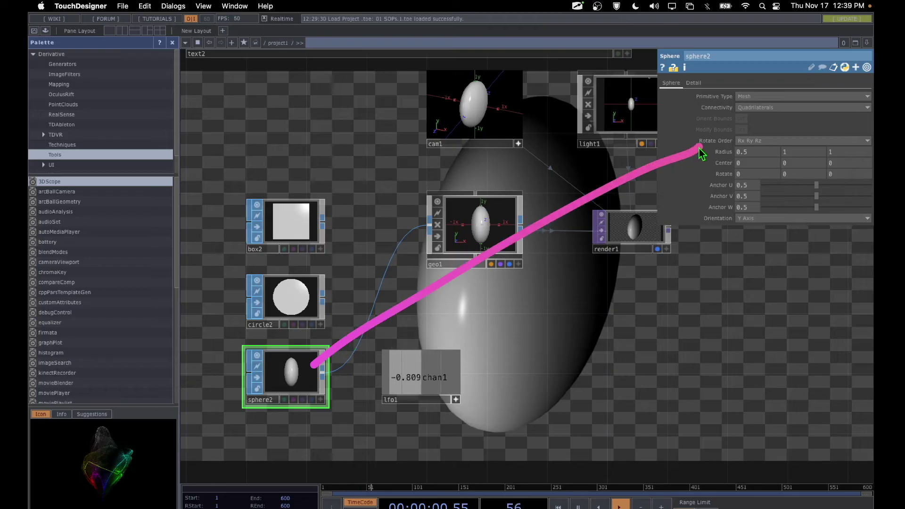
left_click_drag(663, 114, 886, 109)
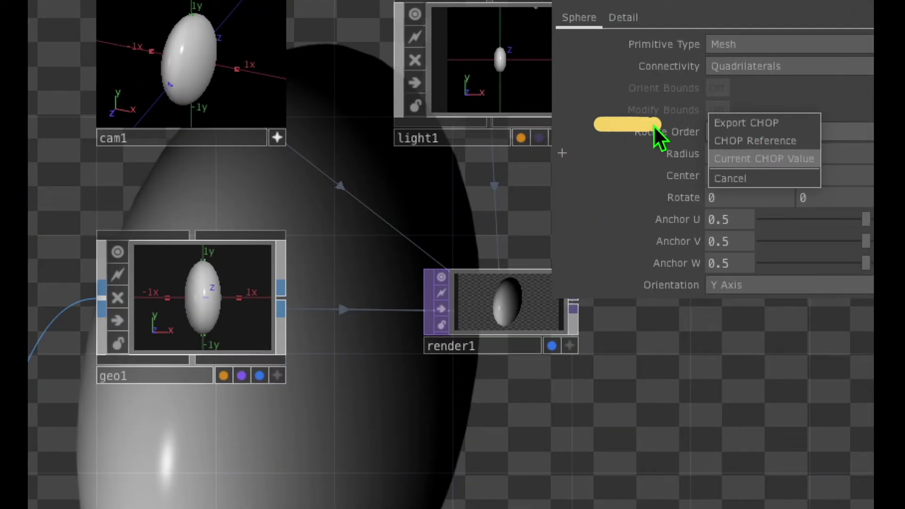
mouse_move(749, 102)
left_mouse_down()
mouse_move(661, 142)
mouse_move(808, 123)
left_mouse_up()
left_click(732, 123)
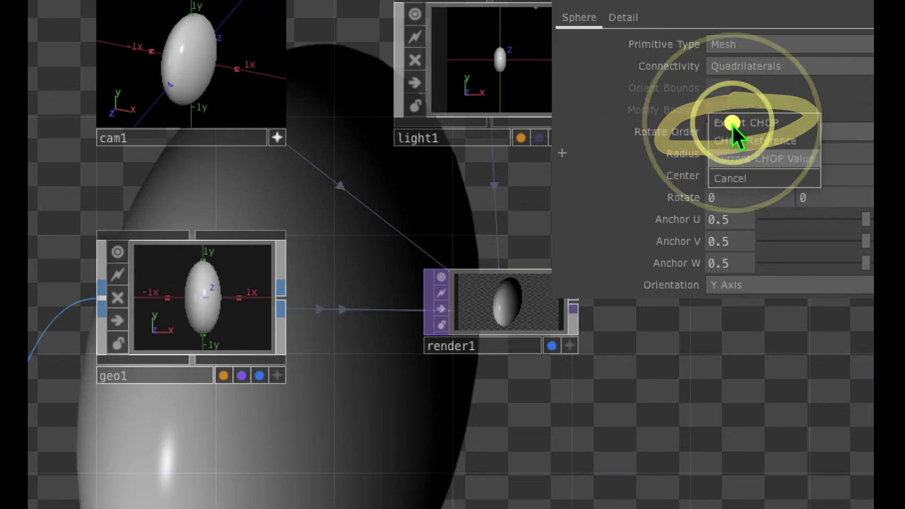
left_click(733, 124)
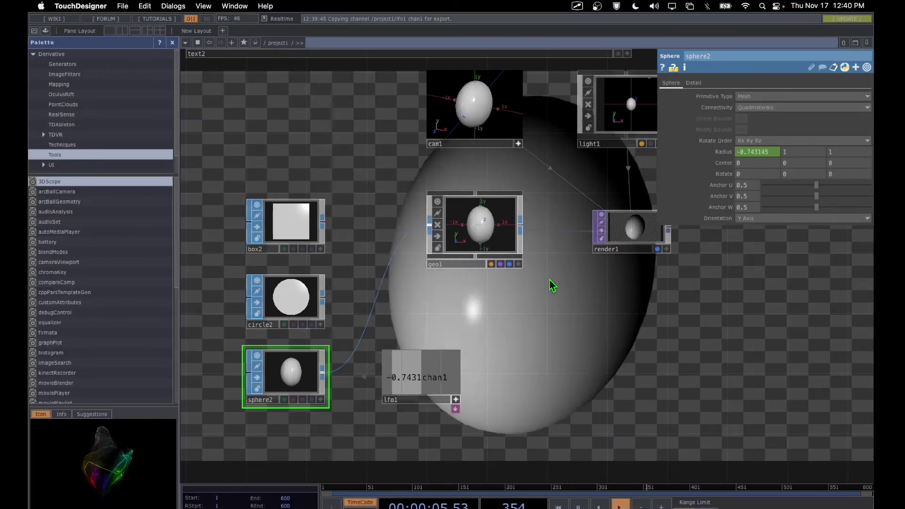
Deactivate the LFO's viewer and select the LFO to show its parameters
left_click_drag(453, 397, 455, 400)
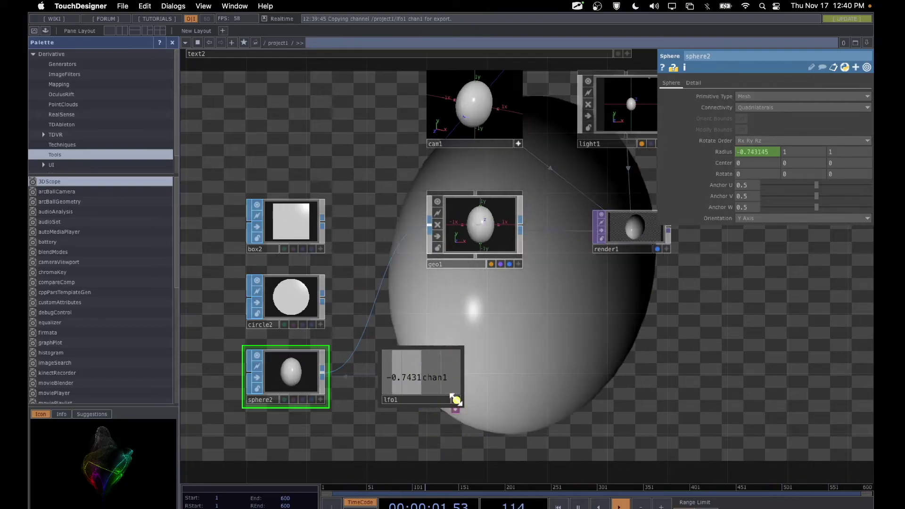
left_click(456, 399)
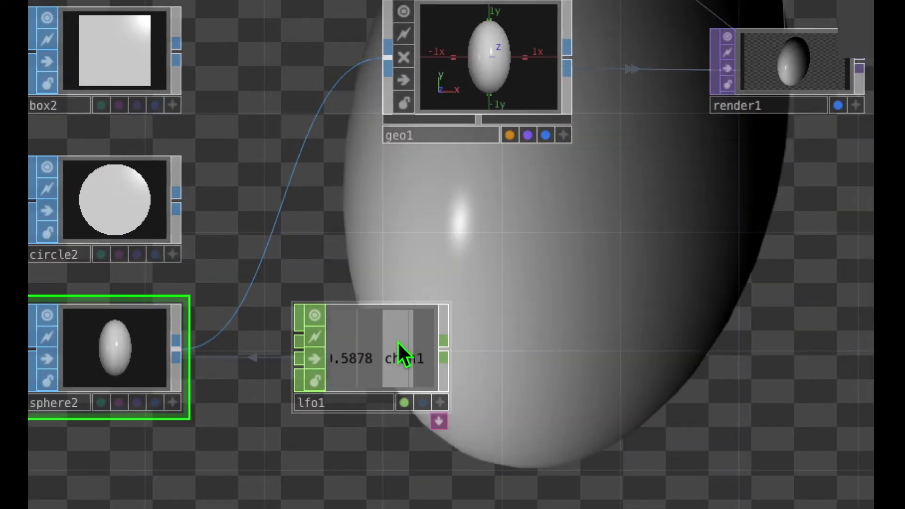
left_click_drag(423, 239, 403, 332)
left_click(368, 343)
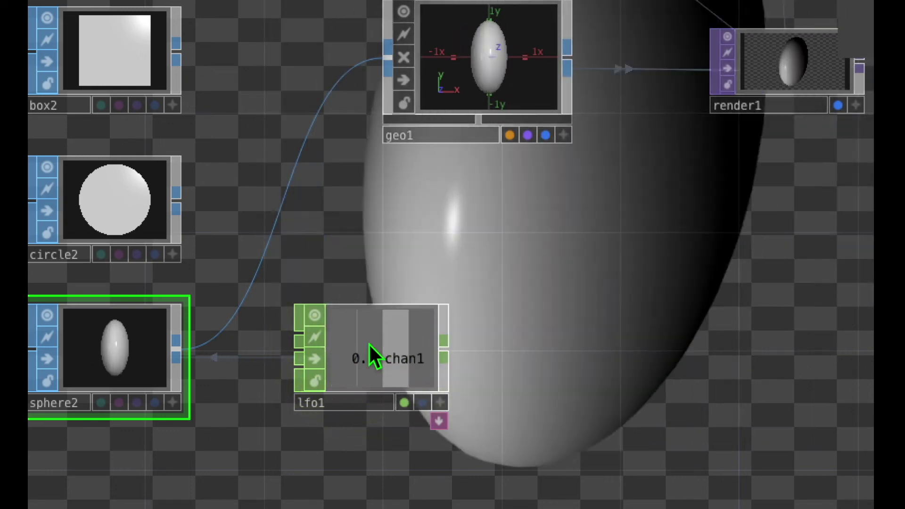
left_click(369, 343)
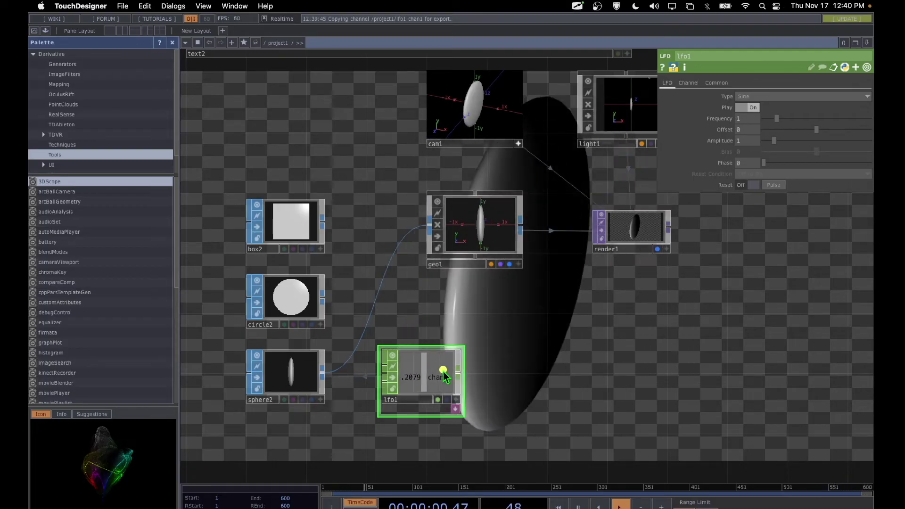
Slow down the LFO's oscillation by setting its frequency to 0.2
left_click_drag(442, 370, 736, 128)
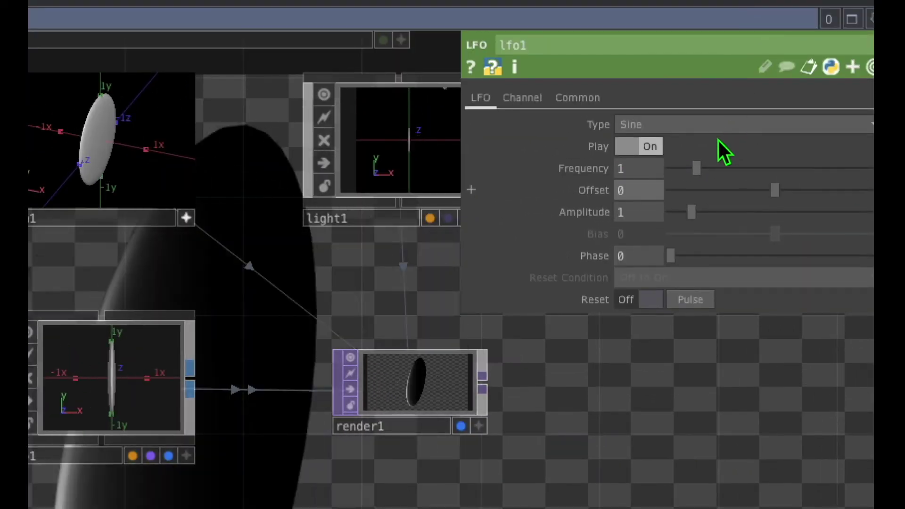
mouse_move(477, 168)
left_mouse_down()
mouse_move(550, 165)
mouse_move(601, 146)
mouse_move(543, 193)
mouse_move(637, 154)
mouse_move(602, 155)
left_mouse_up()
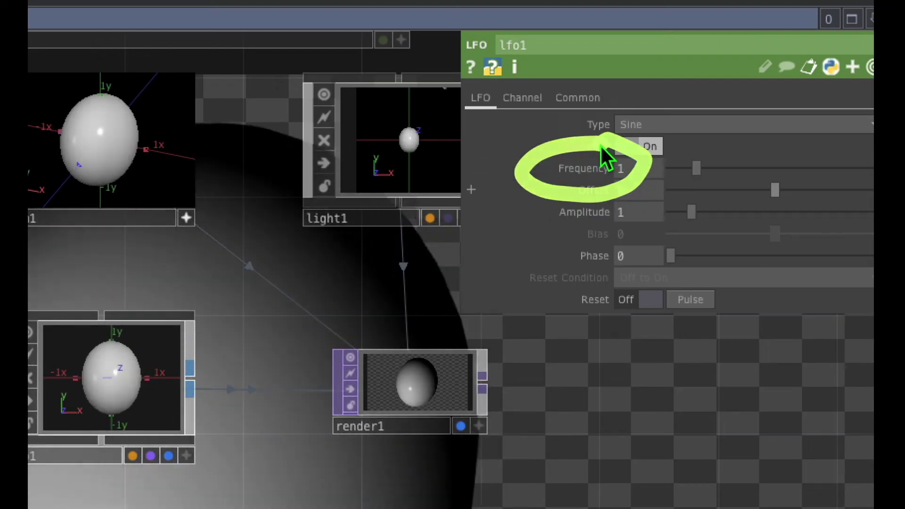
left_click(697, 169)
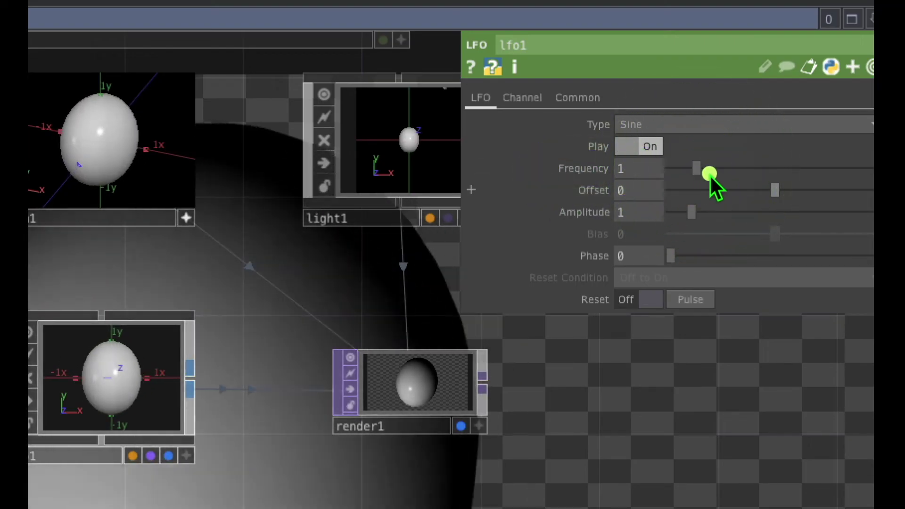
left_click(698, 170)
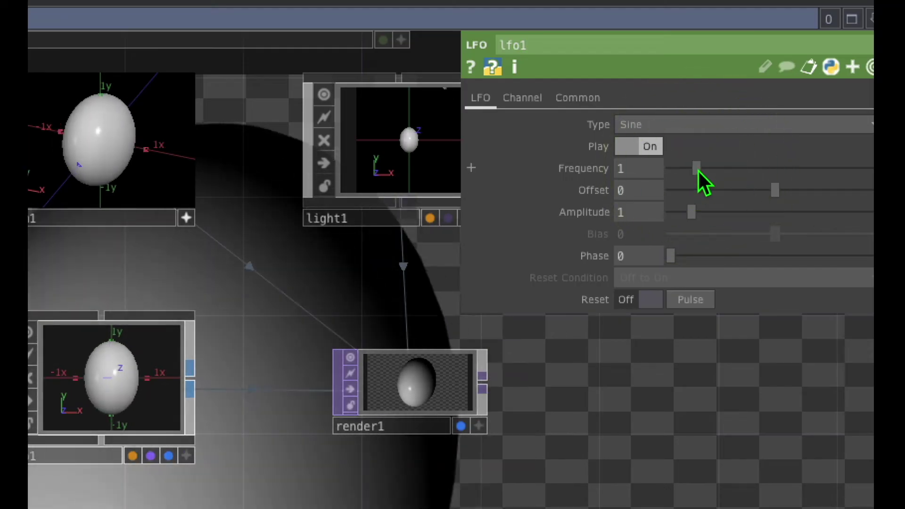
left_click_drag(697, 170, 675, 169)
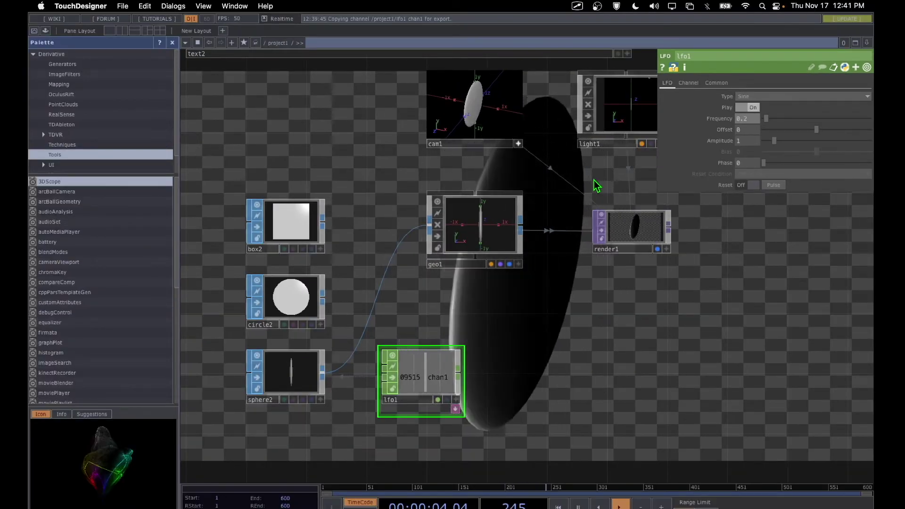
left_click(300, 375)
left_click(433, 371)
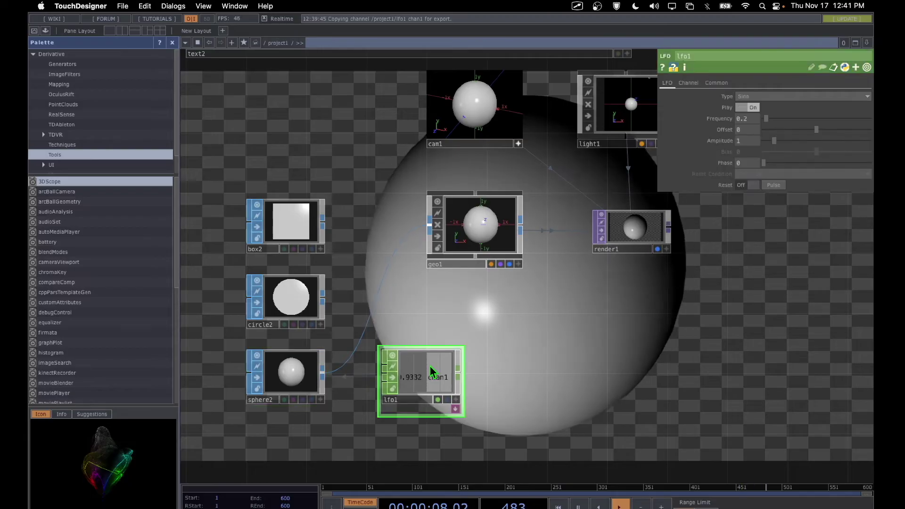
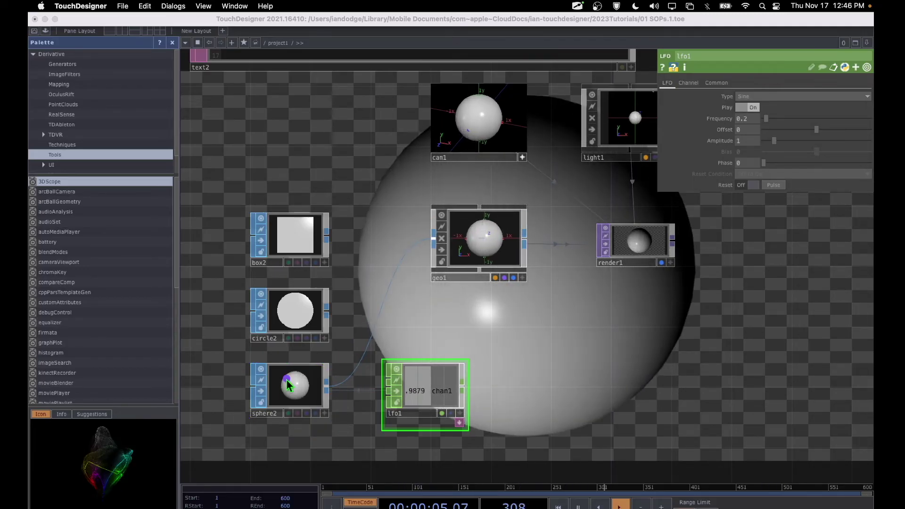
Move sphere2 farther from lfo1 to open up a gap between the two operators
mouse_move(288, 360)
left_mouse_down()
mouse_move(232, 428)
mouse_move(276, 360)
left_mouse_up()
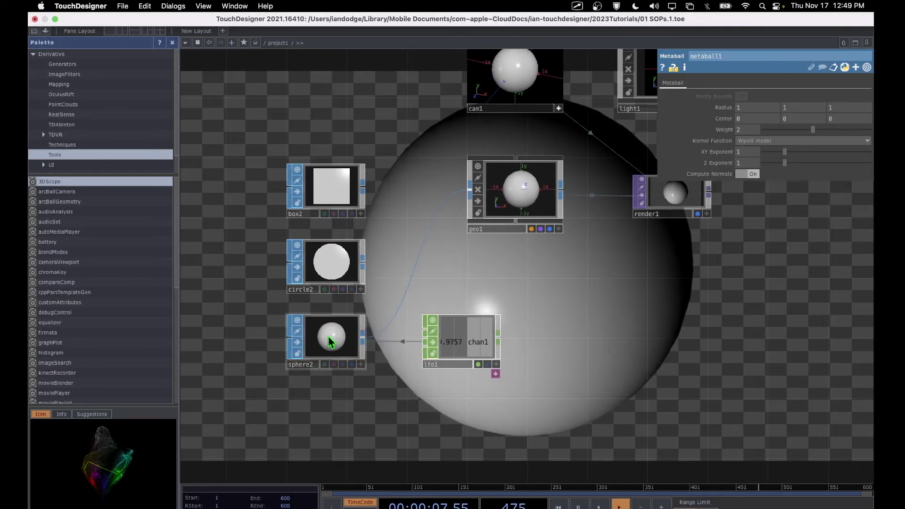
left_click_drag(328, 335, 241, 336)
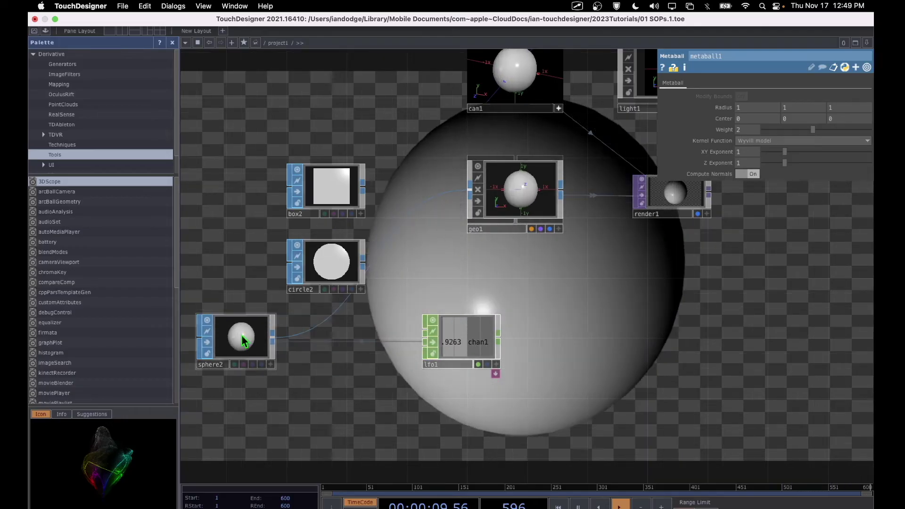
left_click(329, 359)
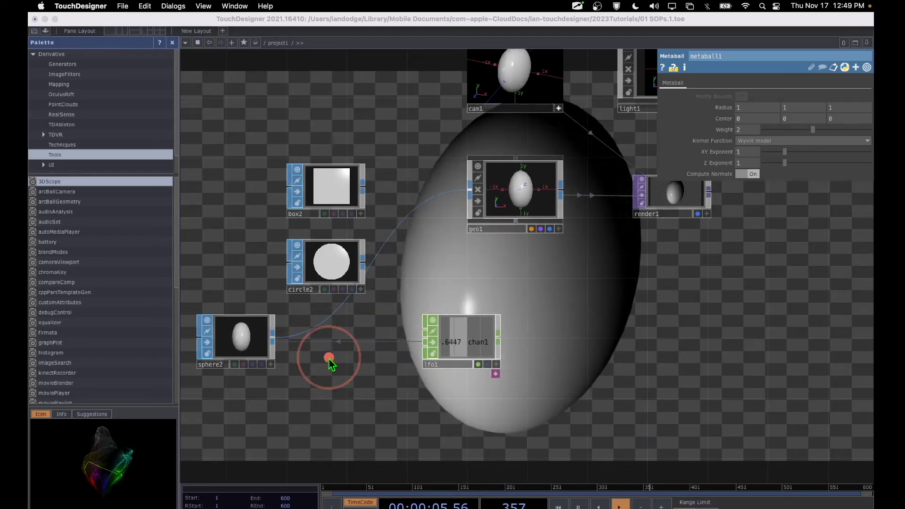
Add a Fractal SOP in the empty space between sphere2 and lfo1
key("Tab")
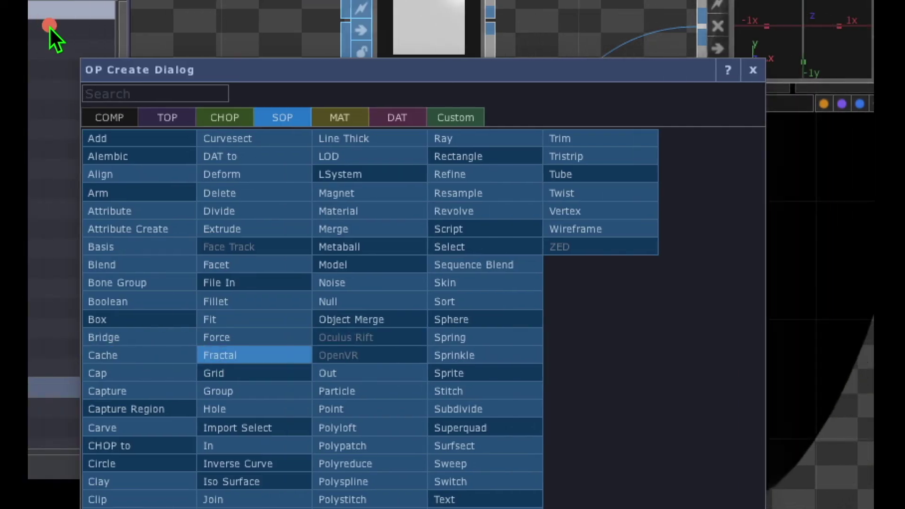
mouse_move(123, 49)
left_mouse_down()
mouse_move(63, 67)
mouse_move(202, 87)
mouse_move(140, 50)
left_mouse_up()
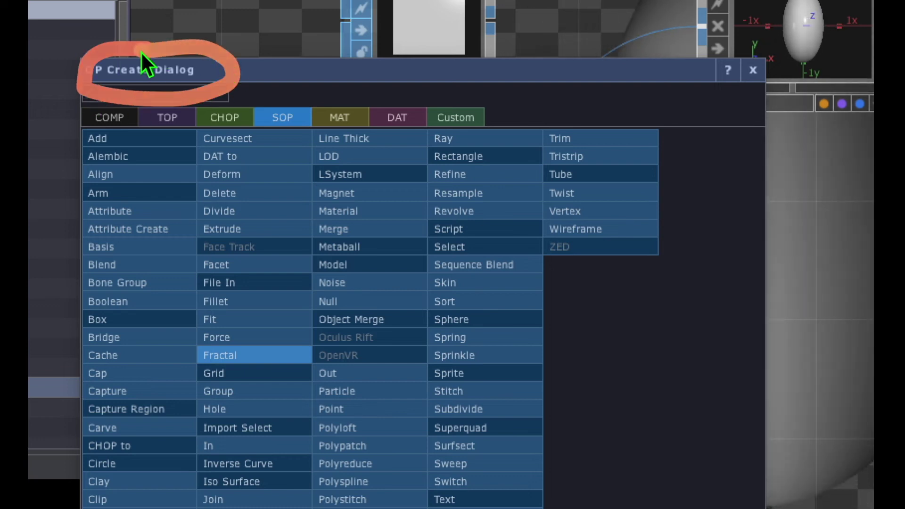
left_click(276, 120)
left_click(293, 97)
mouse_move(293, 98)
left_mouse_down()
mouse_move(238, 141)
mouse_move(329, 89)
left_mouse_up()
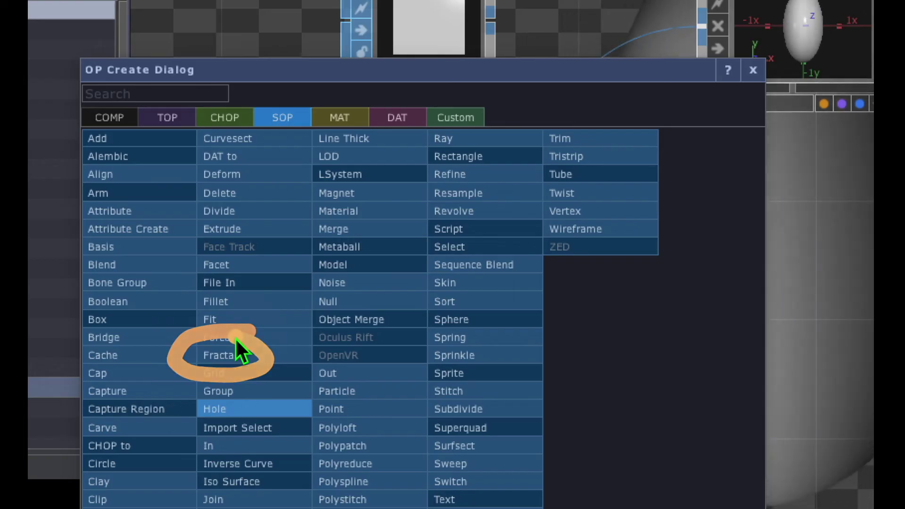
left_click_drag(184, 343, 185, 343)
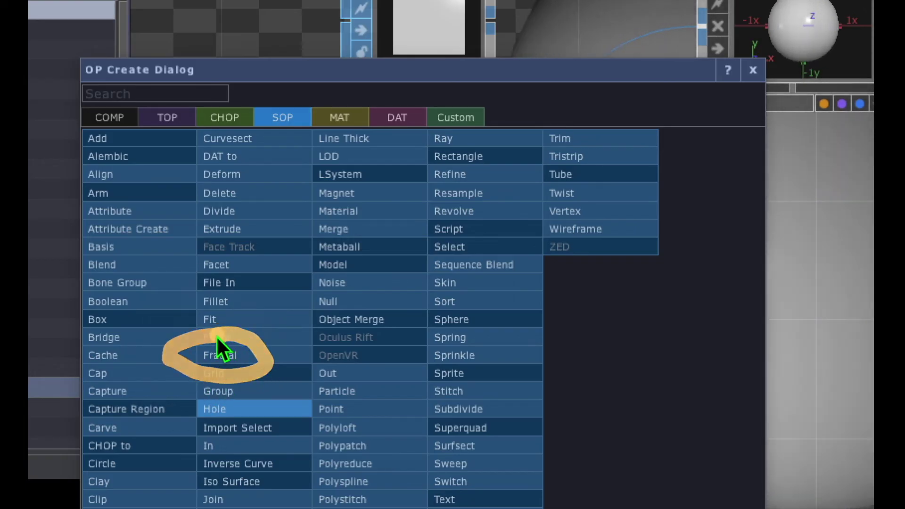
left_click(223, 352)
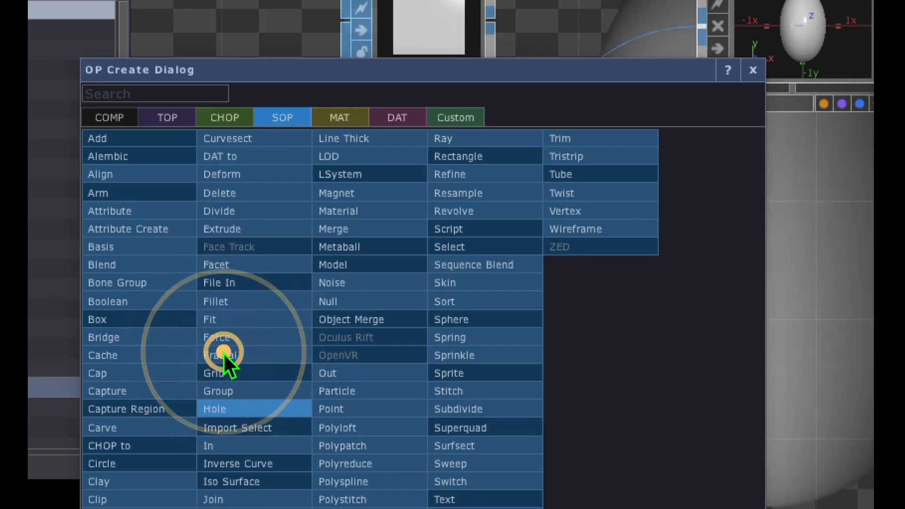
key("Escape")
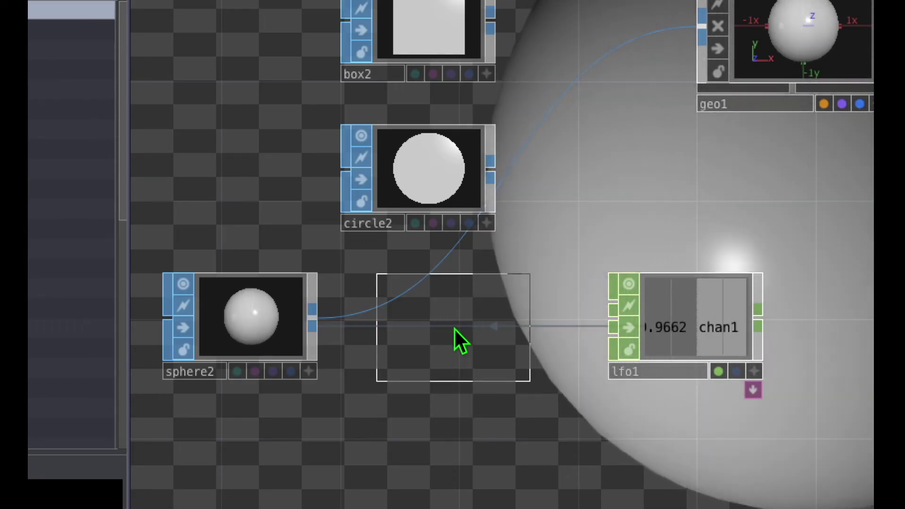
left_click(454, 330)
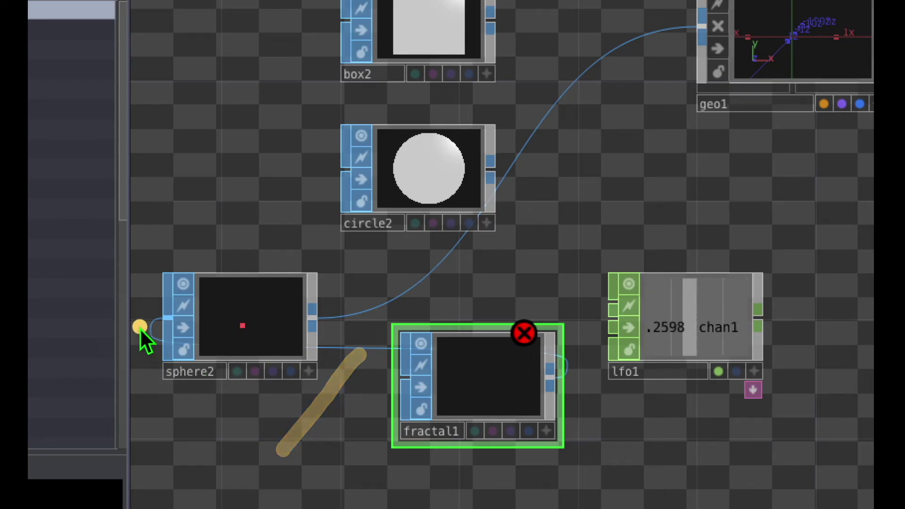
Disconnect the wire that loops from fractal1's output back into sphere2's input
left_click(367, 349)
left_click(366, 348)
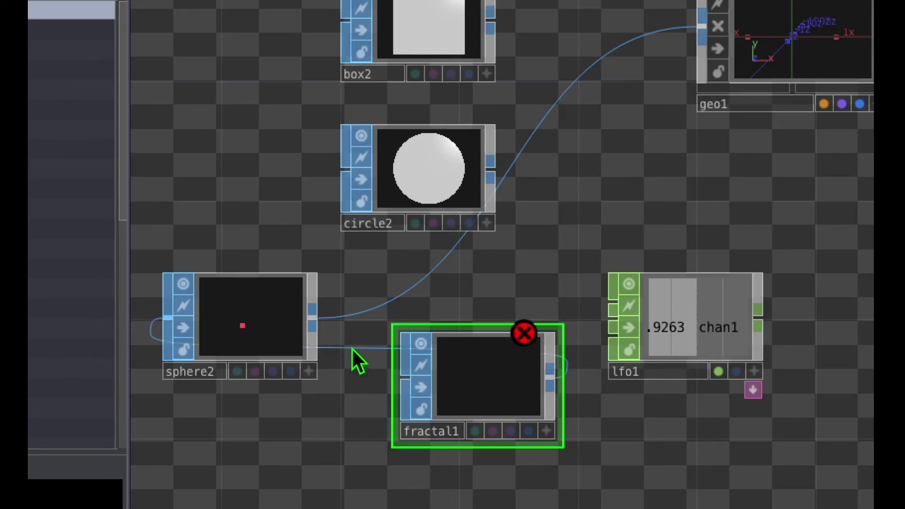
right_click(351, 348)
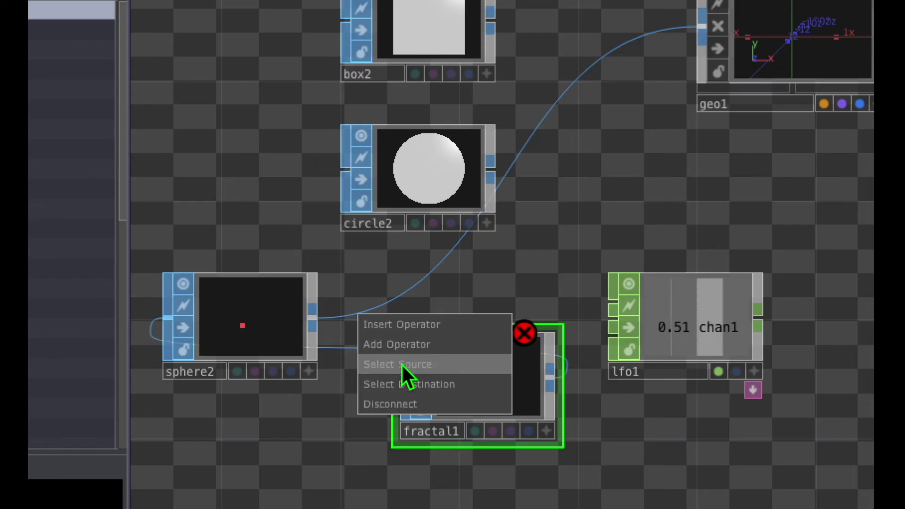
left_click(389, 404)
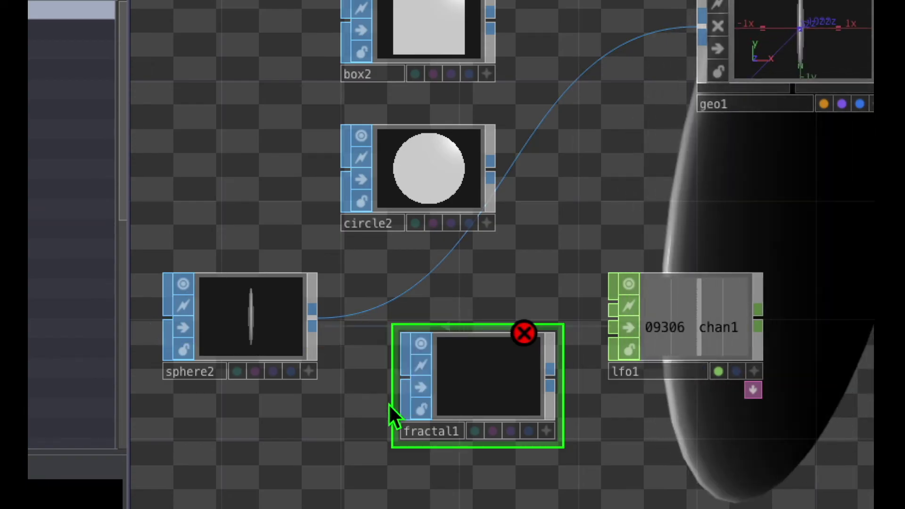
left_click_drag(349, 405, 325, 389)
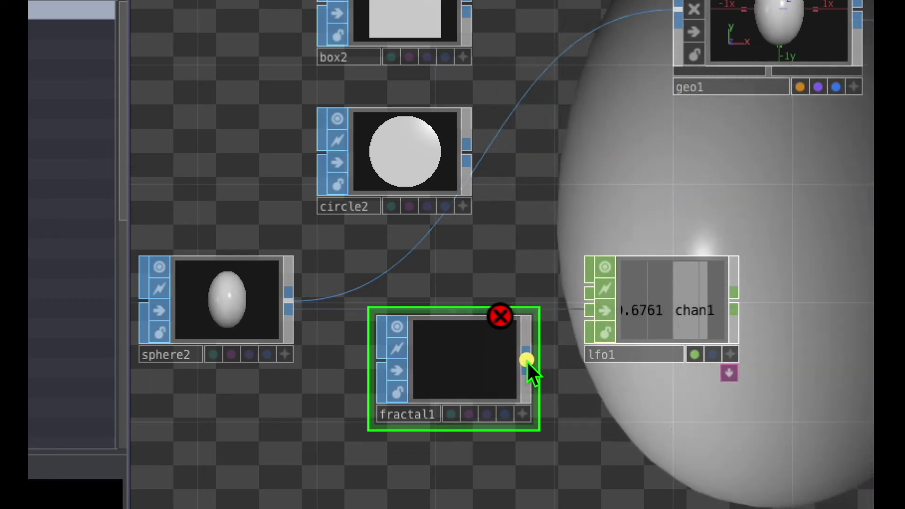
Connect fractal1's output to the wire running from sphere2 to geo1, so that fractal1 feeds geo1
left_click_drag(527, 361, 525, 101)
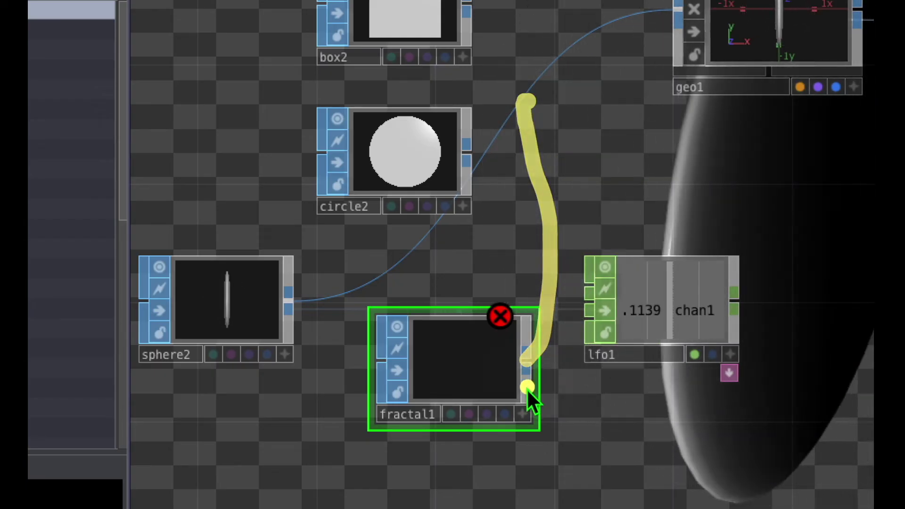
left_click(527, 357)
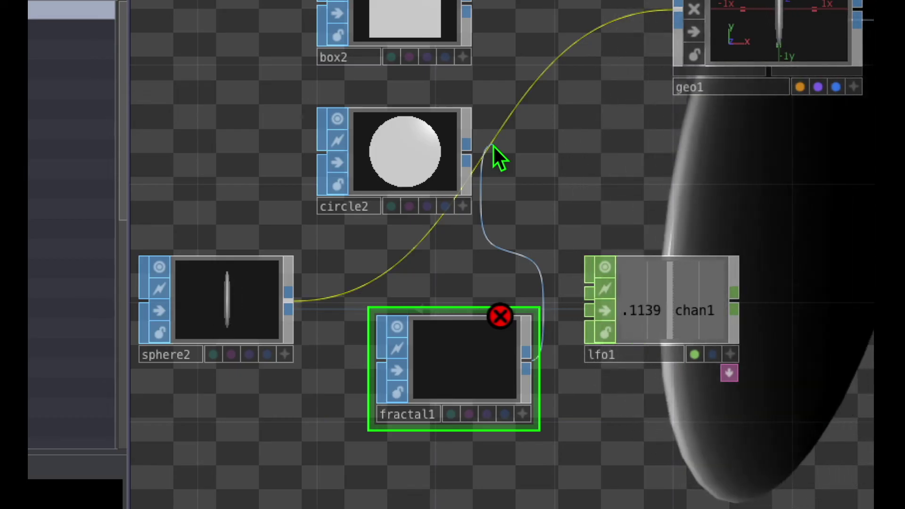
left_click(493, 145)
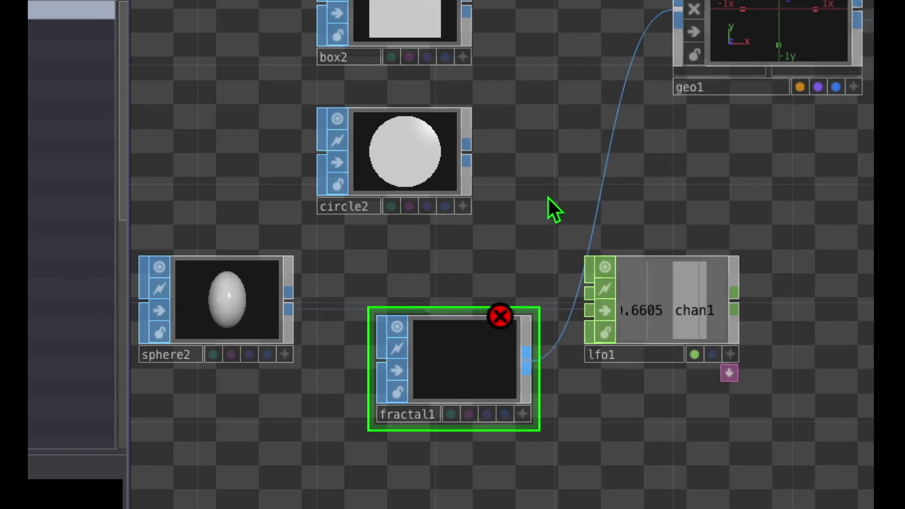
left_click_drag(547, 196, 542, 204)
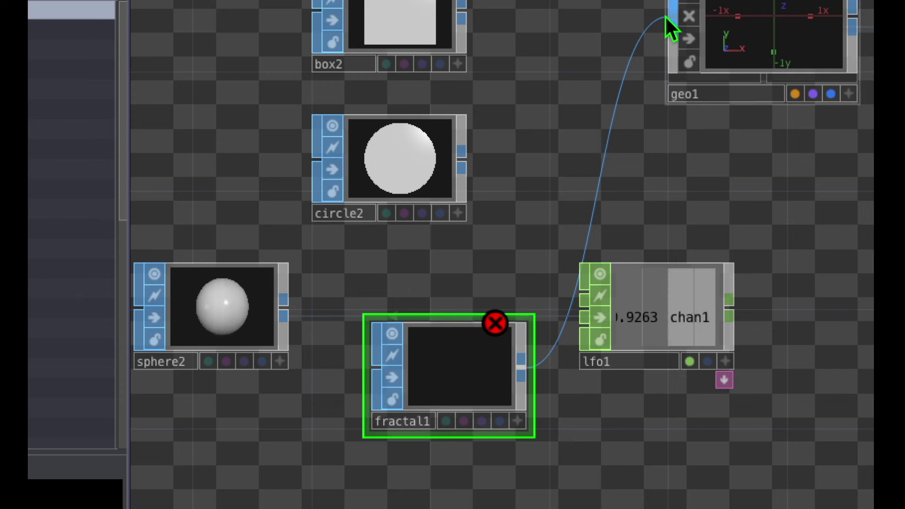
Connect sphere2's output to fractal1's input and line fractal1 up with sphere2
left_click(285, 313)
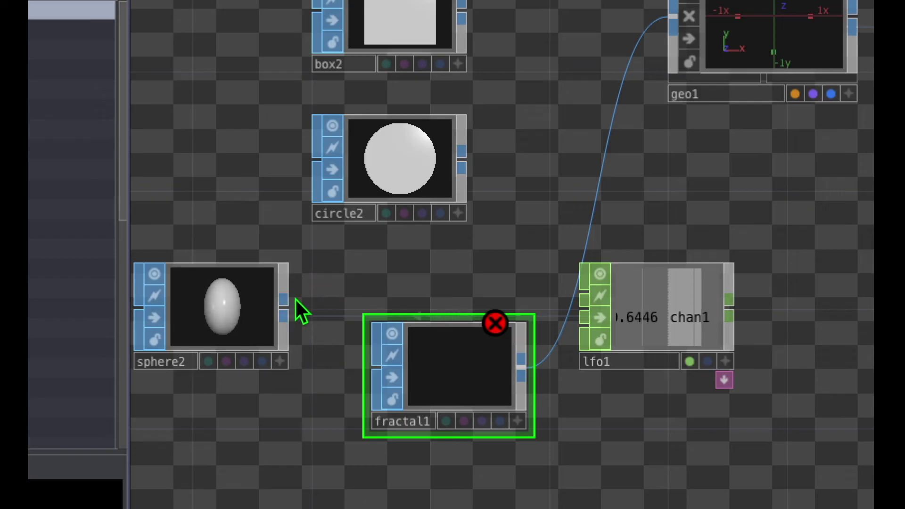
left_click_drag(283, 310, 376, 366)
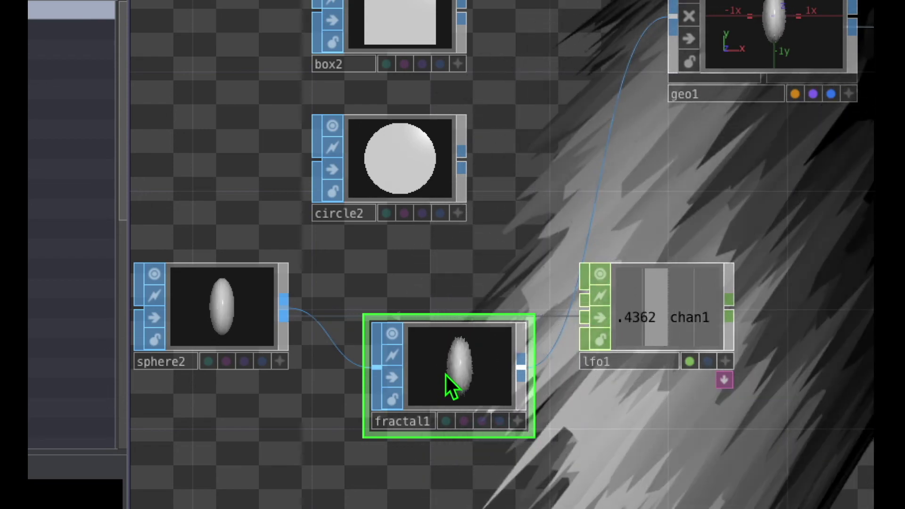
left_click_drag(446, 375, 446, 319)
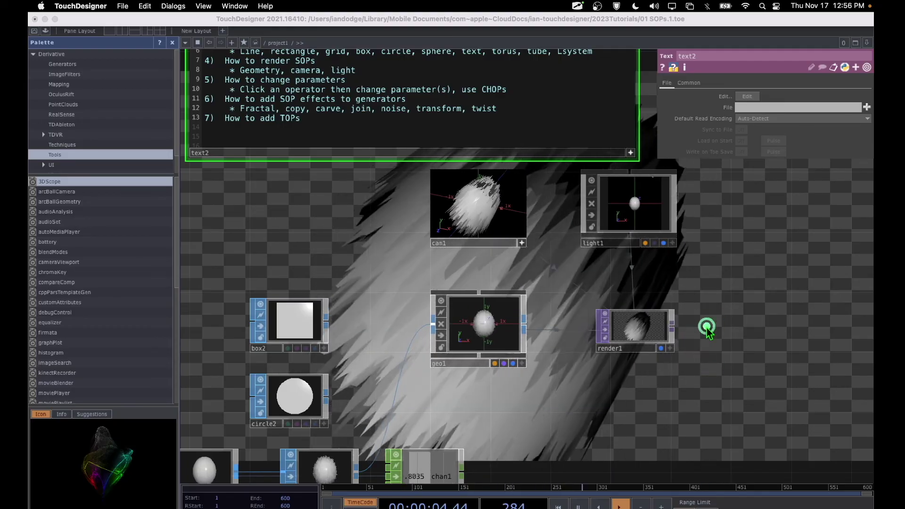
Add a Transform TOP in the empty space beside render1
left_click(707, 327)
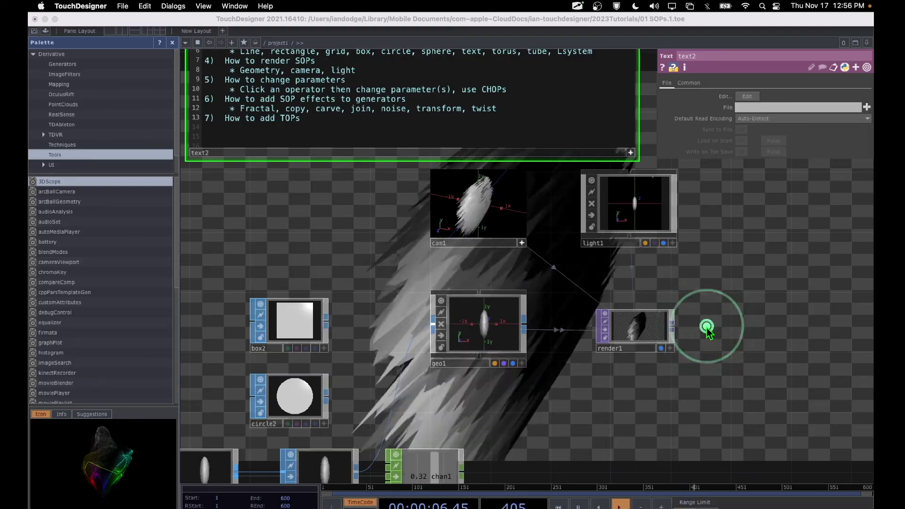
key("Tab")
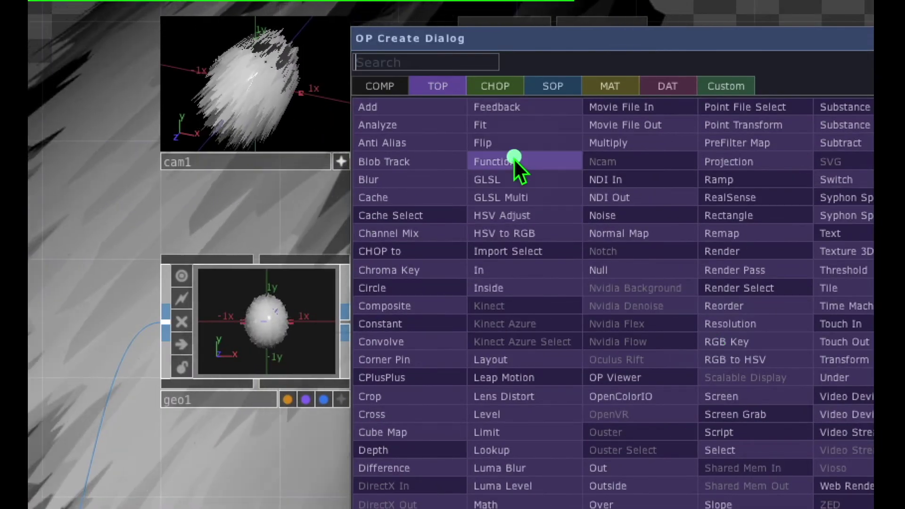
left_click_drag(451, 66, 434, 110)
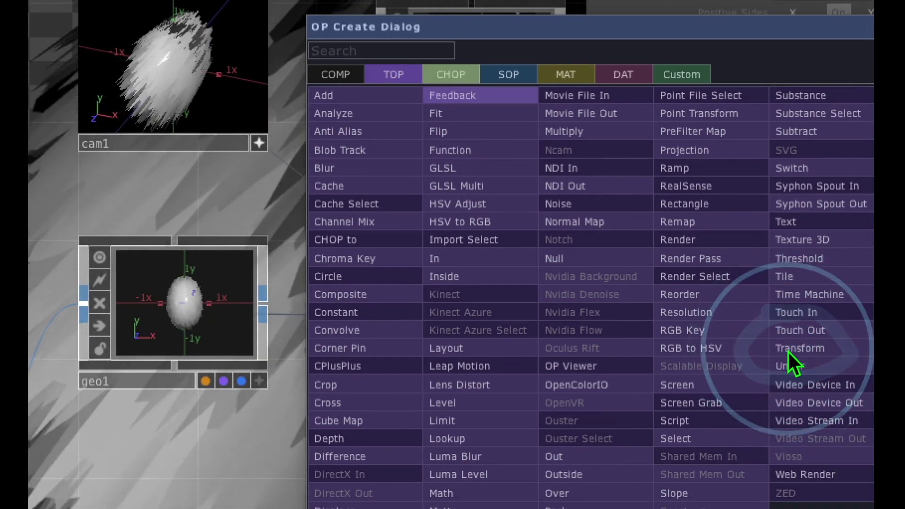
left_click(789, 351)
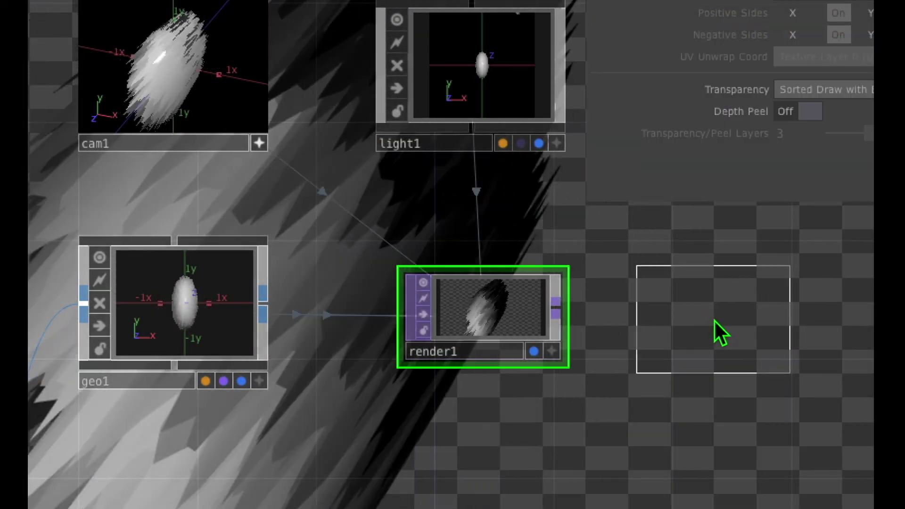
left_click(708, 321)
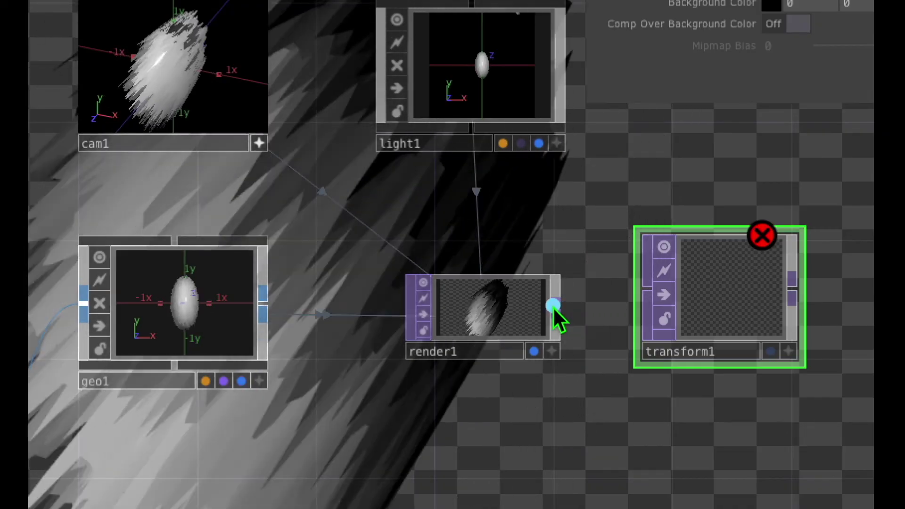
Connect render1's output to transform1's input so the Transform TOP receives the rendered image
left_click(553, 307)
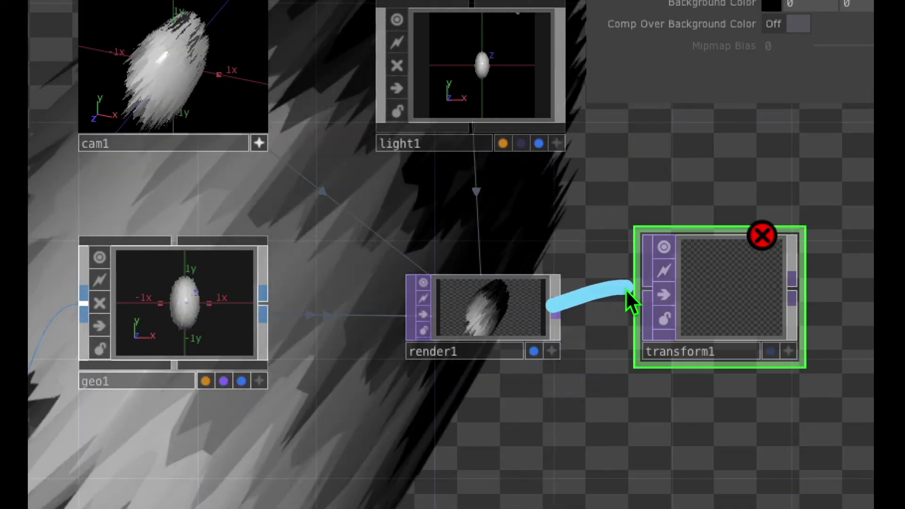
left_click(639, 295)
left_click(559, 307)
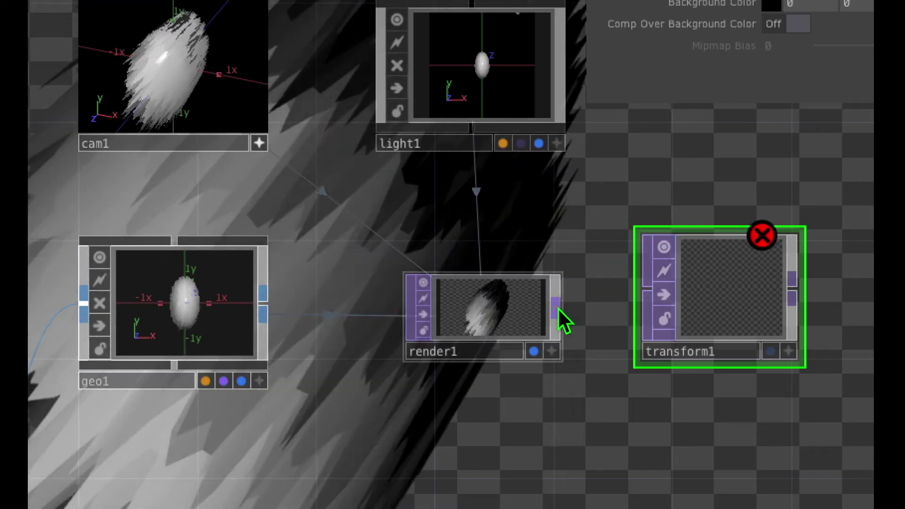
left_click_drag(558, 308, 643, 287)
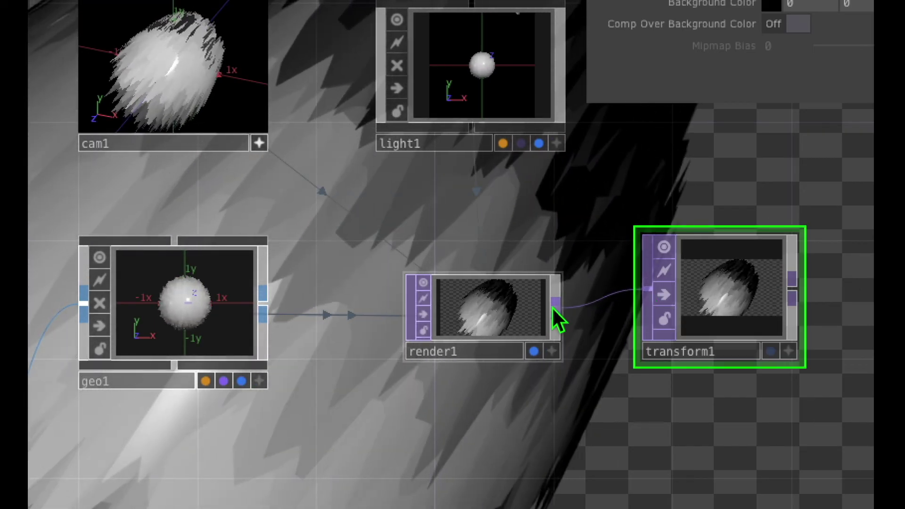
left_click_drag(552, 307, 636, 293)
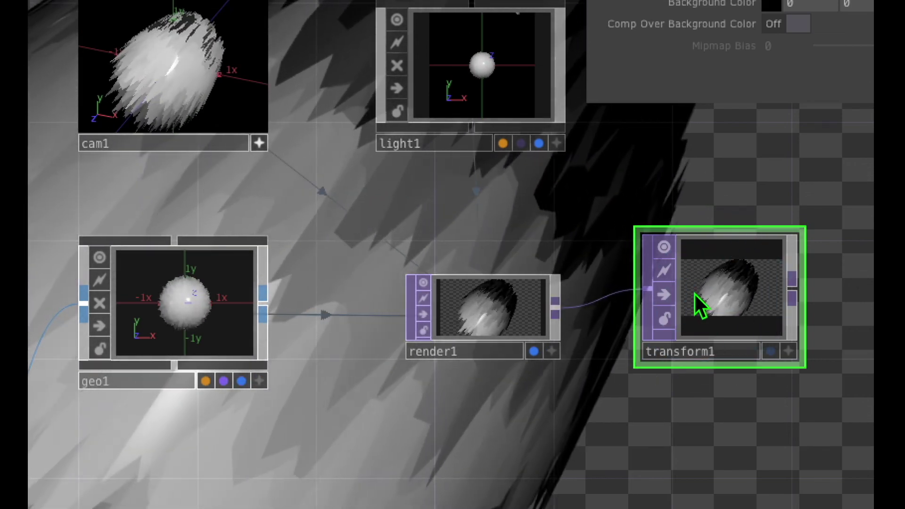
left_click(694, 293)
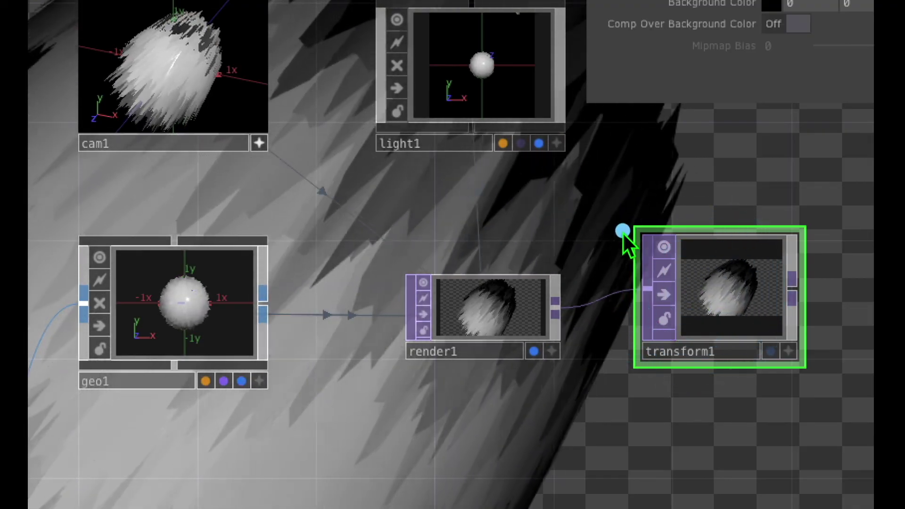
mouse_move(620, 227)
left_mouse_down()
mouse_move(619, 304)
mouse_move(759, 397)
mouse_move(839, 249)
mouse_move(753, 217)
mouse_move(609, 225)
left_mouse_up()
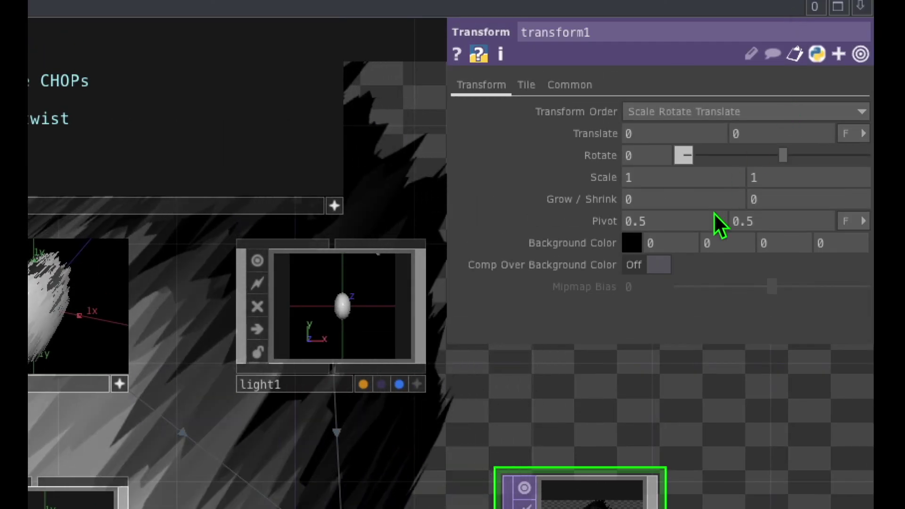
Turn on Comp Over Background Color for transform1 and set its background color's alpha to 1
mouse_move(714, 214)
left_mouse_down()
mouse_move(598, 276)
mouse_move(445, 271)
mouse_move(530, 284)
mouse_move(620, 282)
mouse_move(658, 253)
mouse_move(630, 248)
mouse_move(677, 296)
mouse_move(668, 248)
mouse_move(649, 275)
mouse_move(578, 229)
mouse_move(600, 218)
mouse_move(489, 252)
mouse_move(559, 269)
mouse_move(638, 256)
mouse_move(592, 229)
left_mouse_up()
left_click(646, 269)
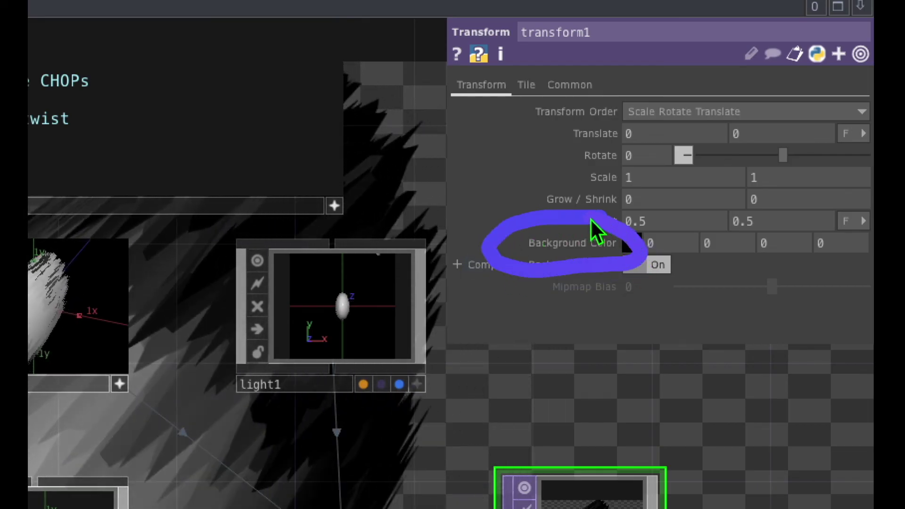
left_click(836, 247)
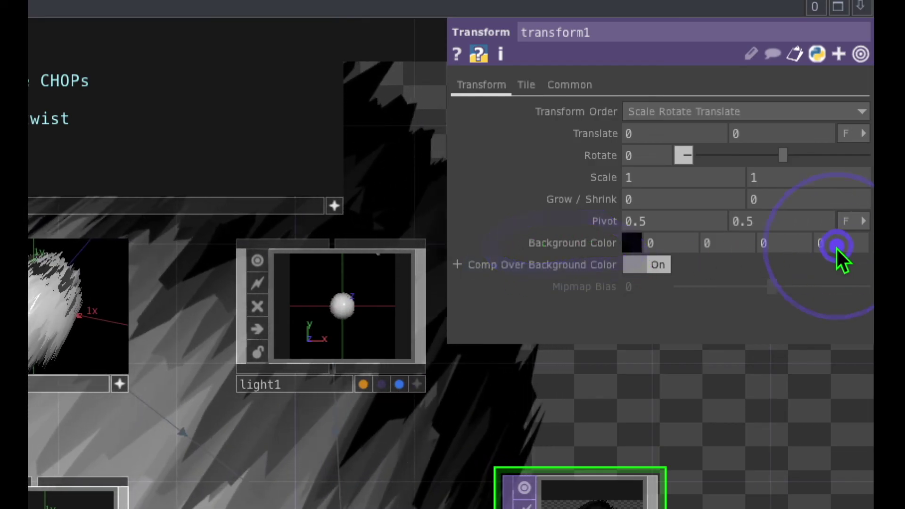
mouse_move(836, 247)
left_mouse_down()
mouse_move(835, 226)
mouse_move(814, 226)
mouse_move(814, 271)
mouse_move(845, 242)
mouse_move(820, 223)
mouse_move(826, 246)
left_mouse_up()
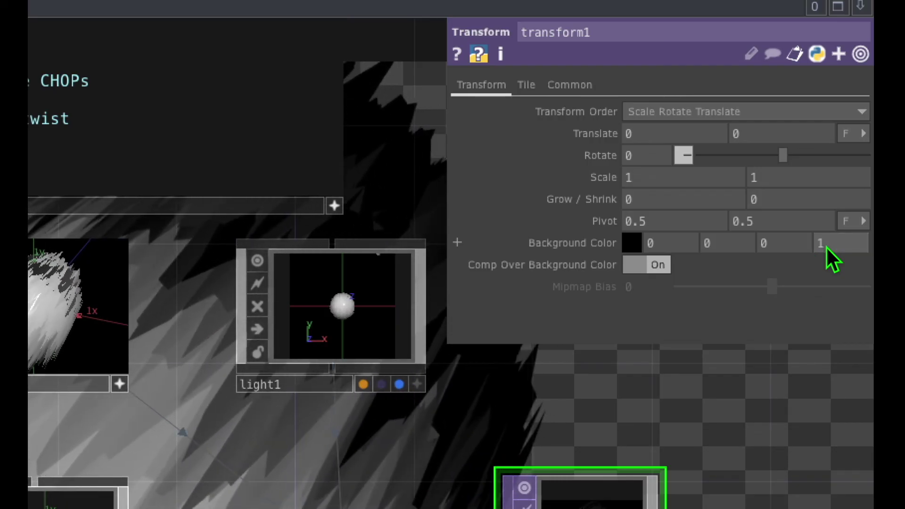
left_click_drag(650, 380, 650, 303)
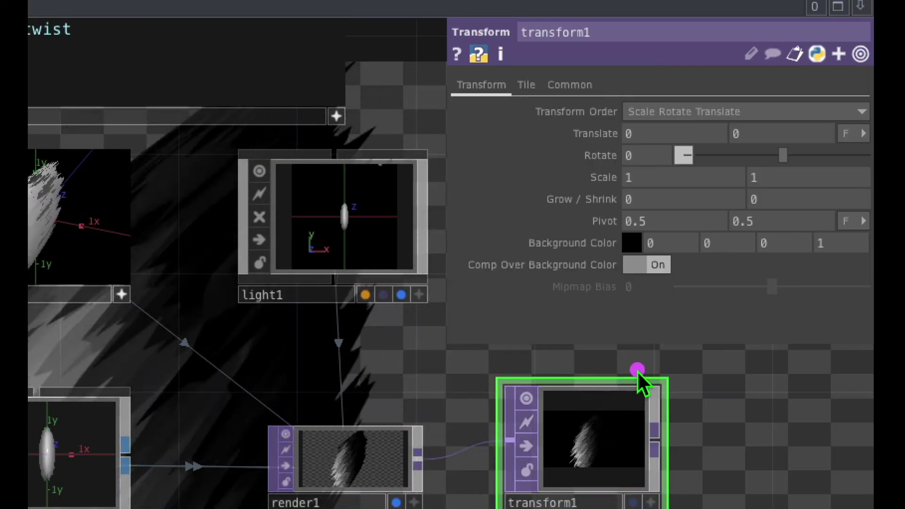
mouse_move(641, 368)
left_mouse_down()
mouse_move(562, 375)
mouse_move(506, 503)
mouse_move(703, 448)
mouse_move(616, 384)
left_mouse_up()
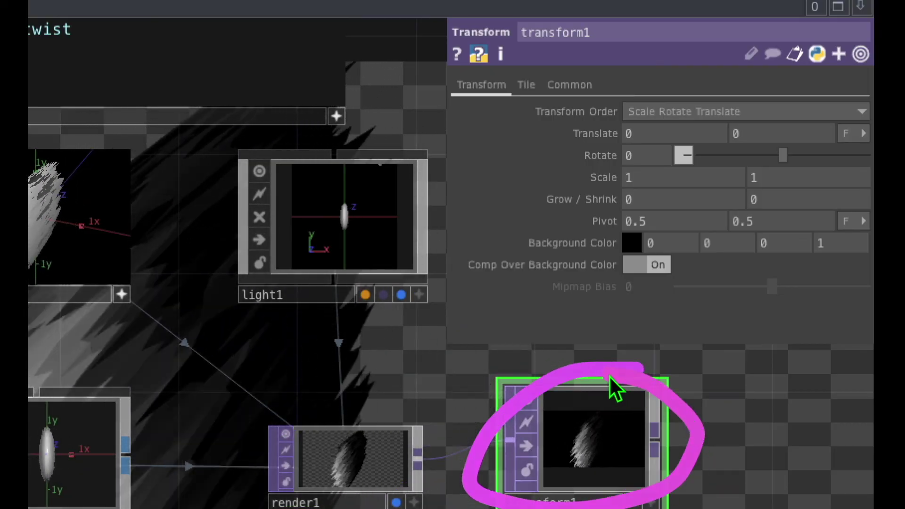
Turn off the display flag on render1 and turn it on for transform1 to show it as the network background
mouse_move(403, 359)
left_mouse_down()
mouse_move(236, 381)
mouse_move(469, 401)
mouse_move(330, 383)
mouse_move(384, 376)
left_mouse_up()
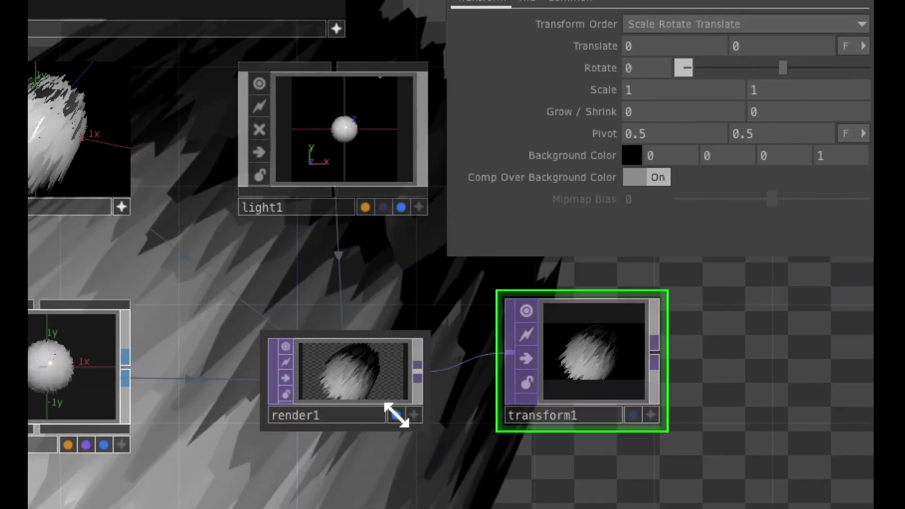
left_click(396, 415)
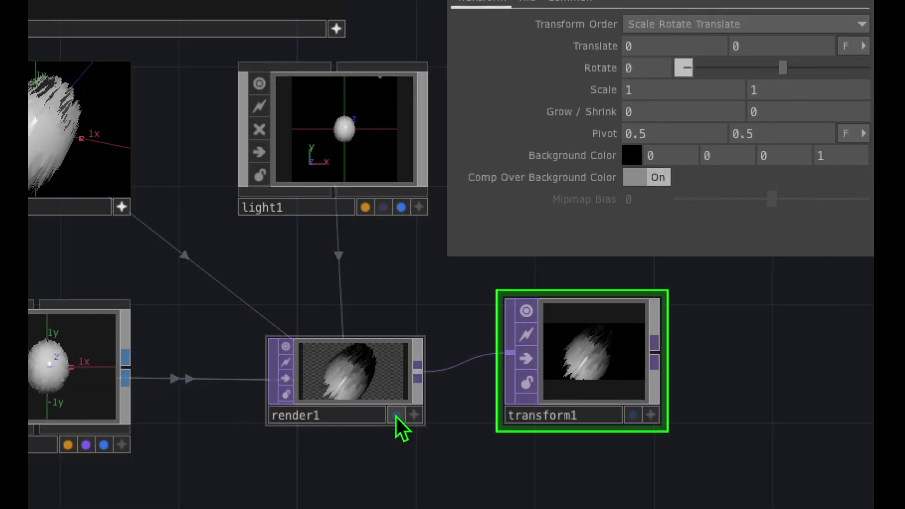
left_click(503, 453)
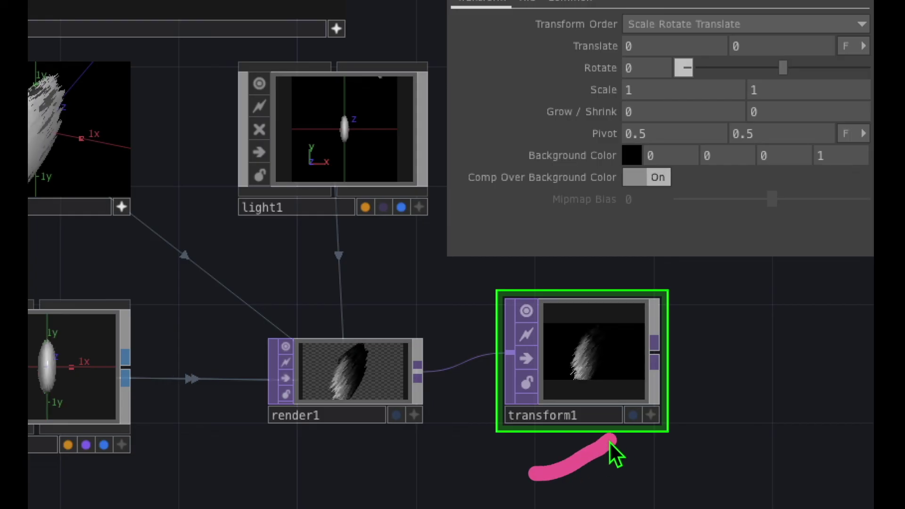
left_click(635, 414)
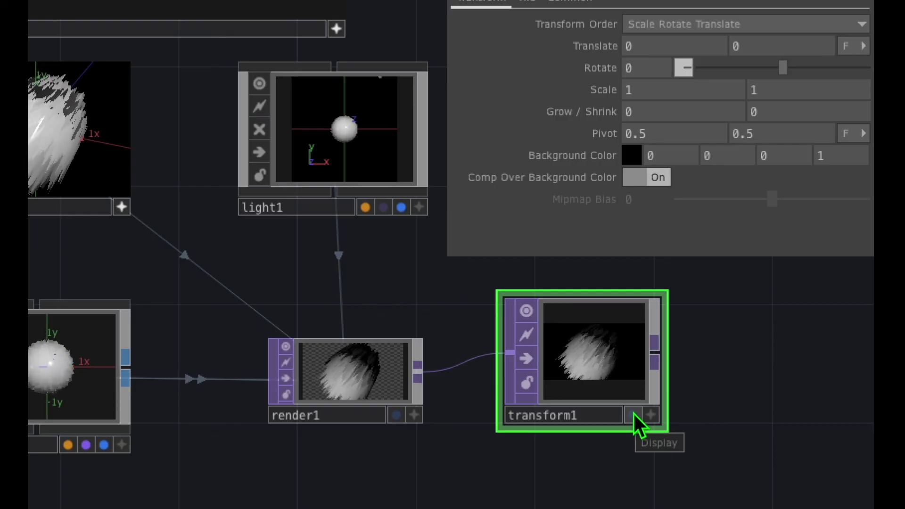
left_click(632, 413)
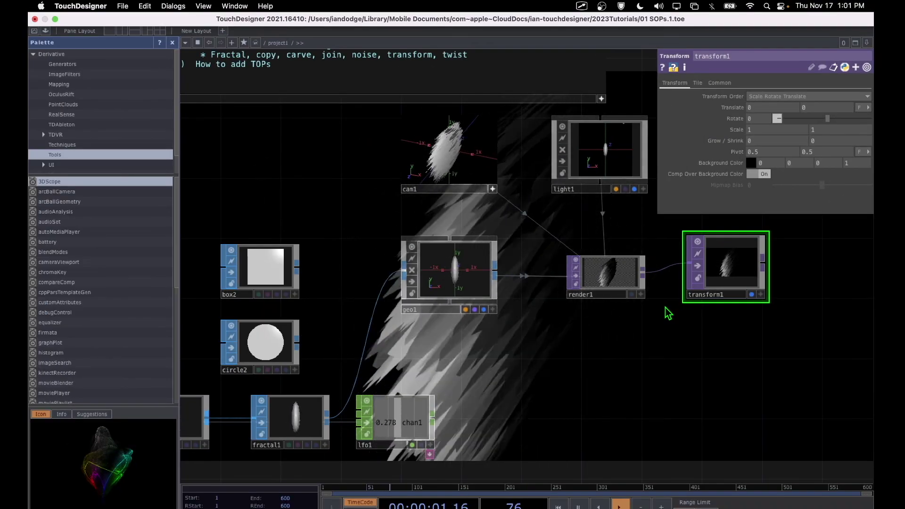
scroll(669, 310, "down", 2)
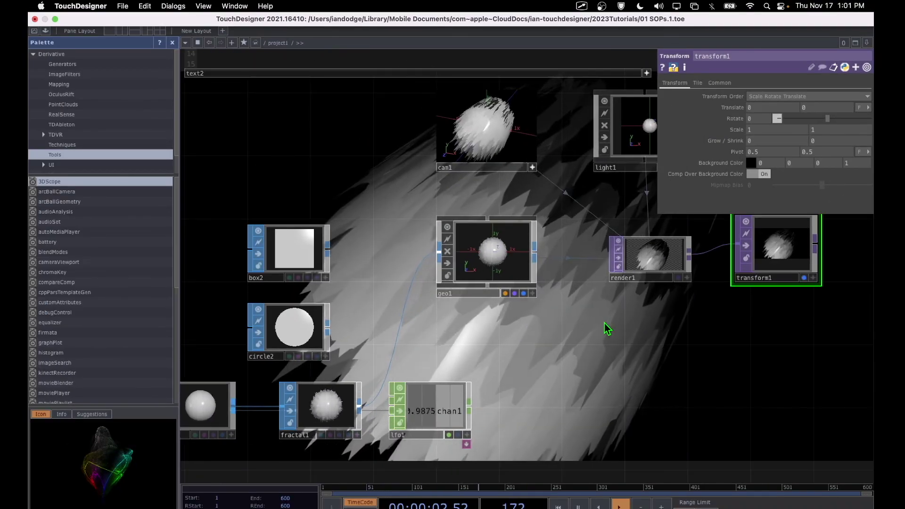
scroll(608, 328, "up", 3)
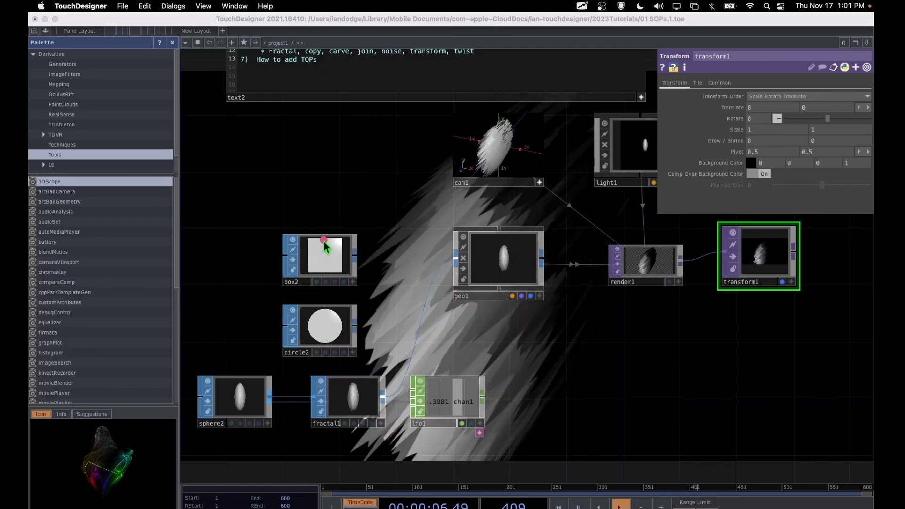
mouse_move(320, 220)
left_mouse_down()
mouse_move(306, 222)
mouse_move(232, 377)
mouse_move(339, 414)
mouse_move(360, 212)
mouse_move(292, 221)
left_mouse_up()
left_click_drag(320, 315, 320, 333)
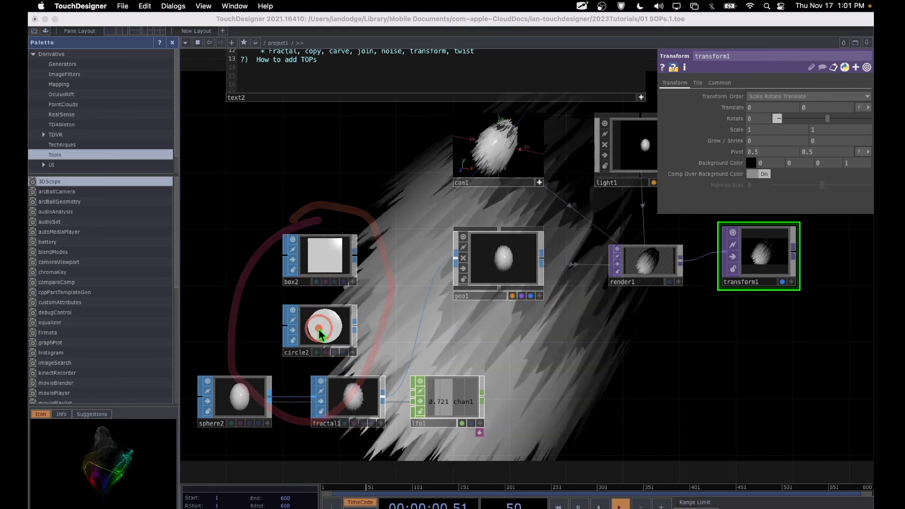
left_click_drag(235, 424, 240, 426)
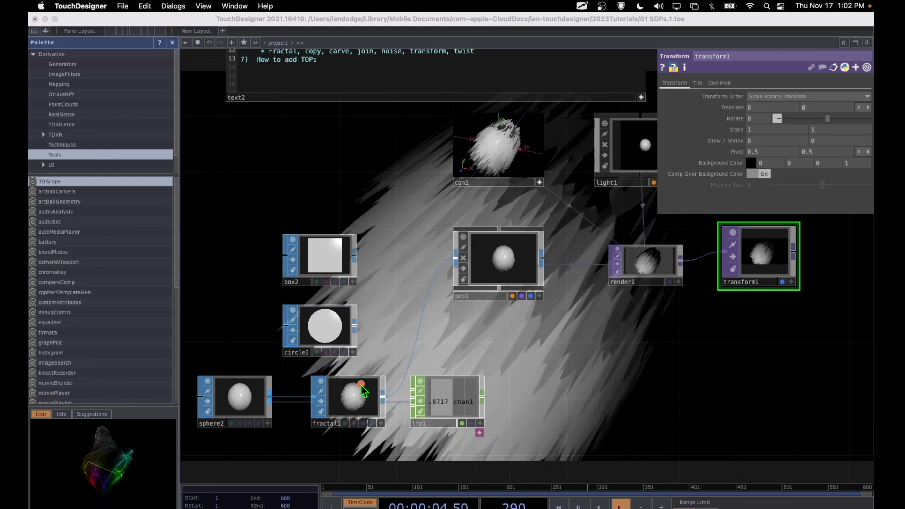
mouse_move(370, 377)
left_mouse_down()
mouse_move(294, 403)
mouse_move(360, 448)
left_mouse_up()
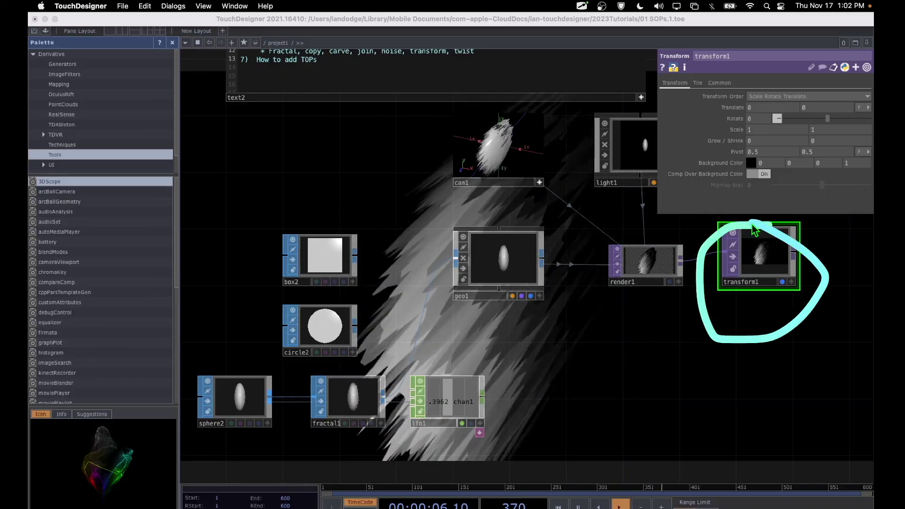
left_click(783, 285)
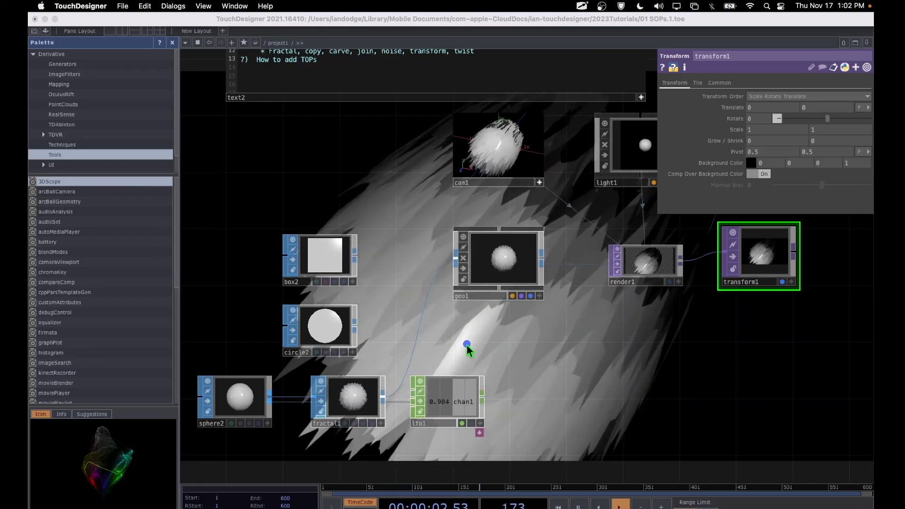
mouse_move(488, 368)
left_mouse_down()
mouse_move(396, 392)
mouse_move(464, 362)
left_mouse_up()
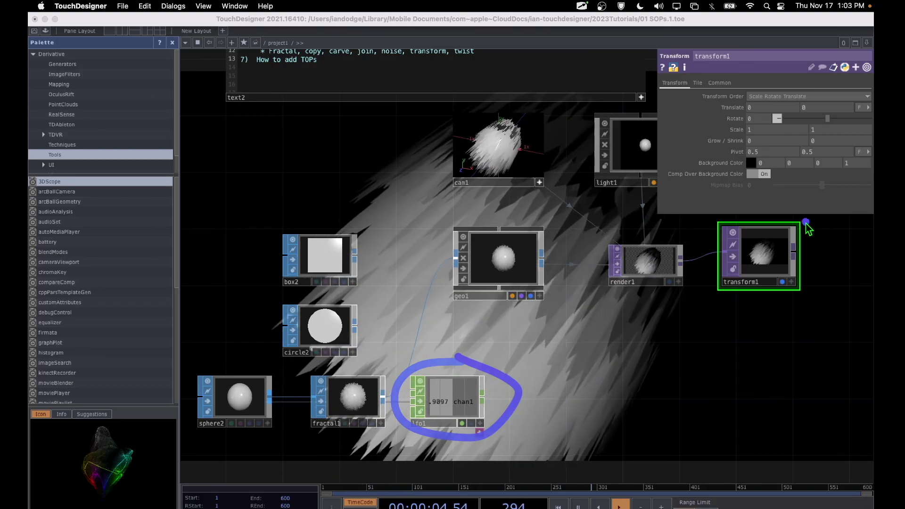
mouse_move(672, 232)
left_mouse_down()
mouse_move(703, 317)
mouse_move(832, 245)
mouse_move(742, 226)
left_mouse_up()
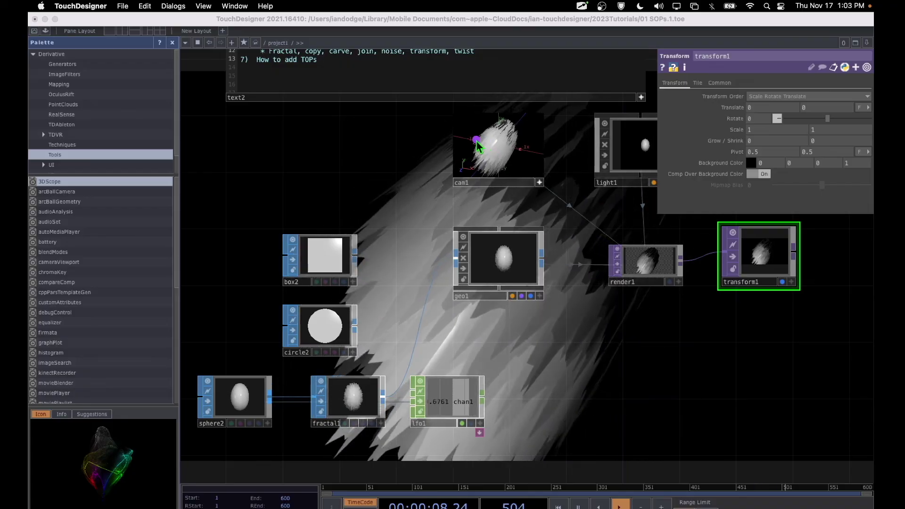
mouse_move(480, 117)
left_mouse_down()
mouse_move(426, 124)
mouse_move(363, 367)
left_mouse_up()
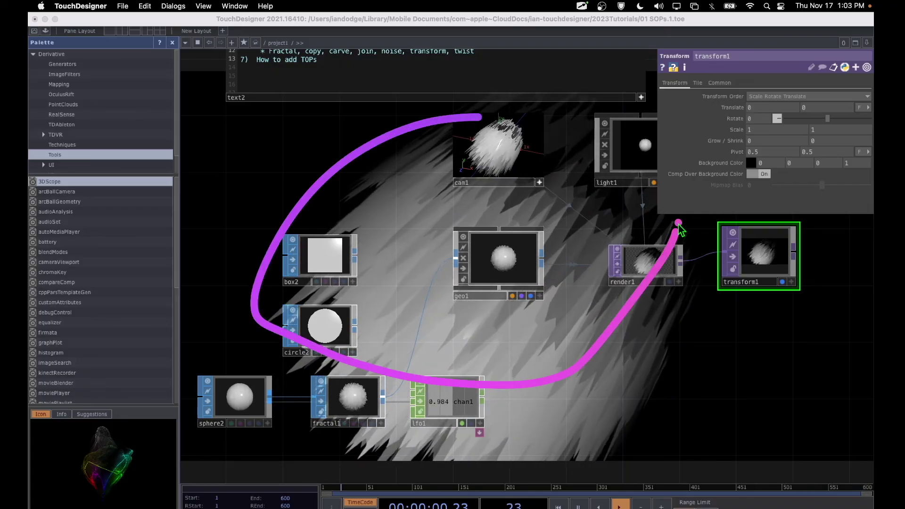
mouse_move(678, 223)
left_mouse_down()
mouse_move(465, 107)
mouse_move(452, 118)
left_mouse_up()
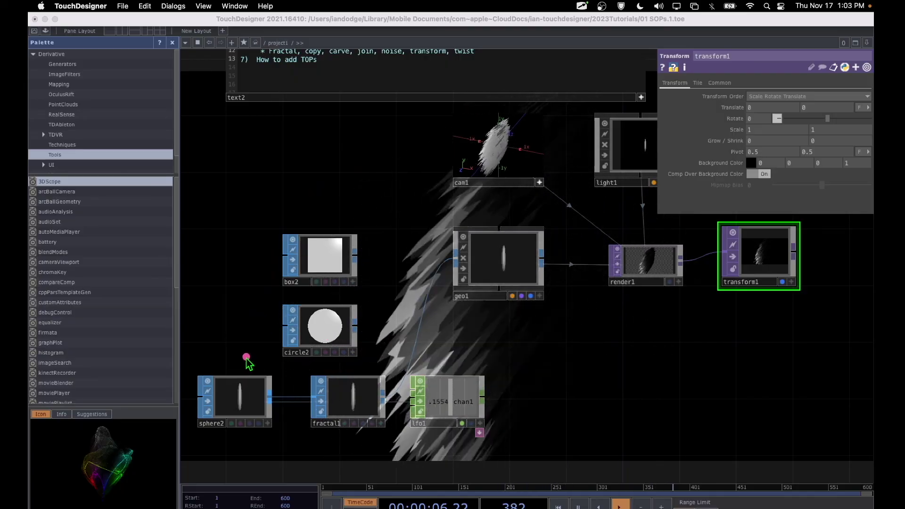
mouse_move(248, 356)
left_mouse_down()
mouse_move(238, 441)
mouse_move(250, 320)
left_mouse_up()
mouse_move(301, 302)
left_mouse_down()
mouse_move(242, 373)
mouse_move(373, 330)
mouse_move(312, 294)
left_mouse_up()
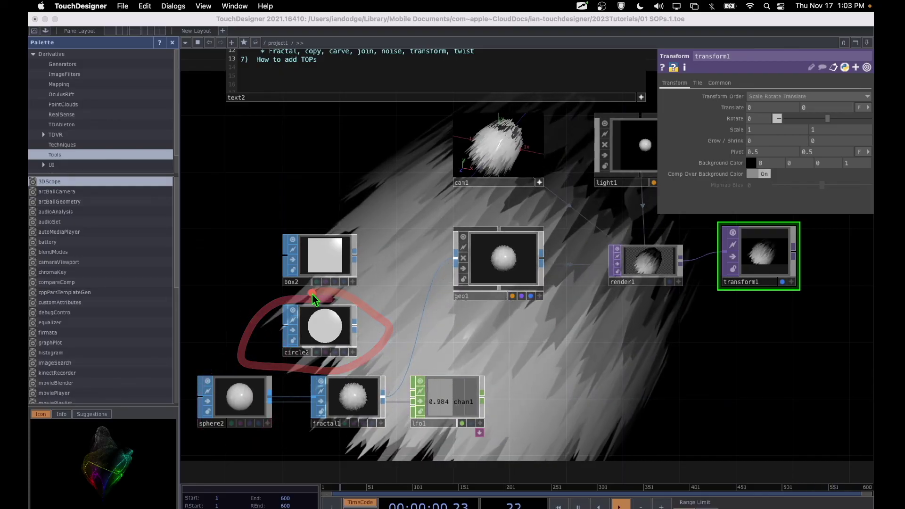